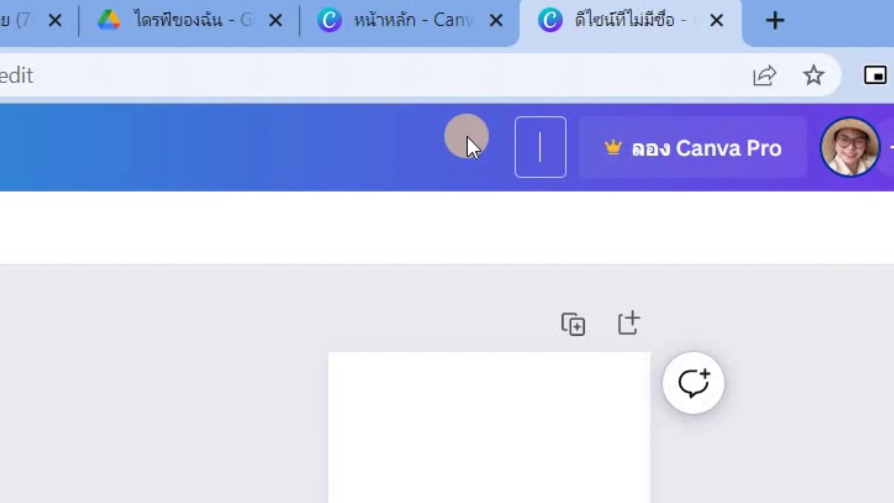
Title the untitled design with the identification number followed directly by the person's first name in Thai.
{"action": "type", "text": "41"}
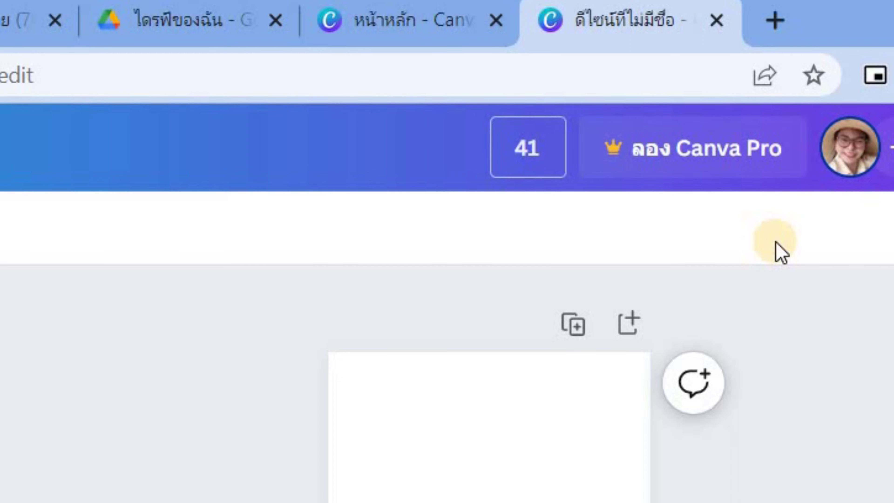
{"action": "type", "text": "59"}
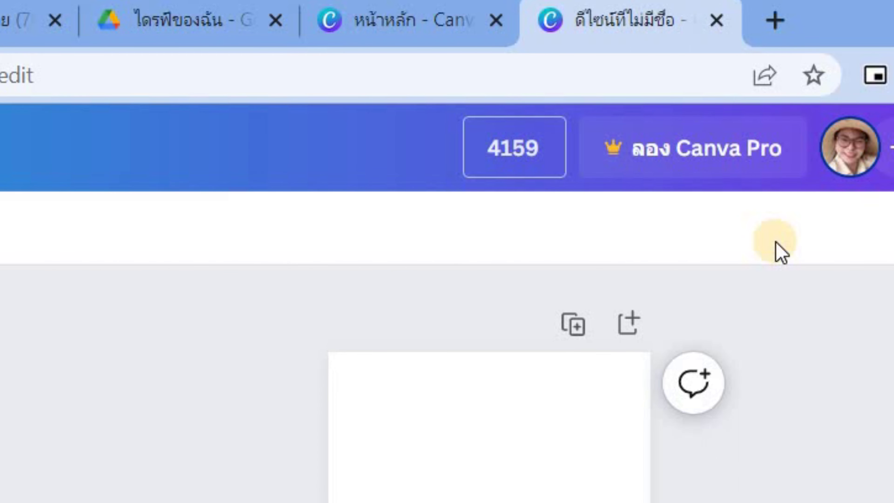
{"action": "type", "text": ",kou"}
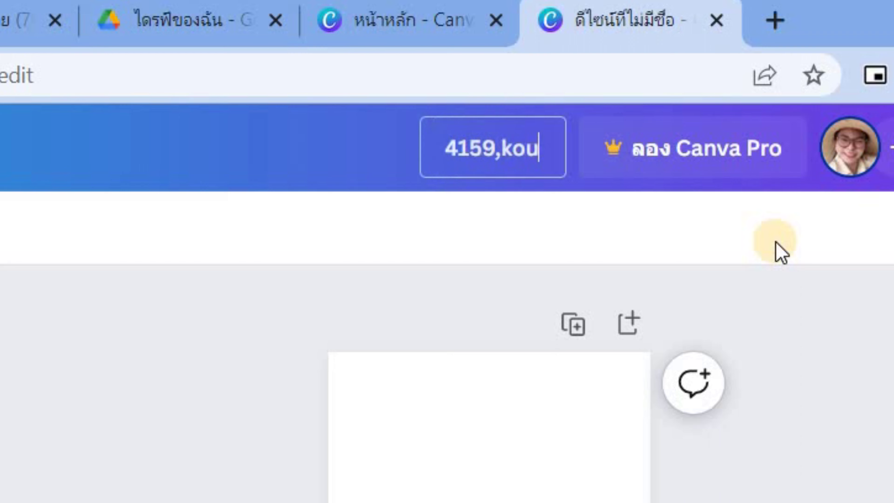
{"action": "key", "text": "BackSpace"}
{"action": "key", "text": "BackSpace"}
{"action": "key", "text": "BackSpace"}
{"action": "key", "text": "BackSpace"}
{"action": "type", "text": "มา"}
{"action": "type", "text": "นี"}
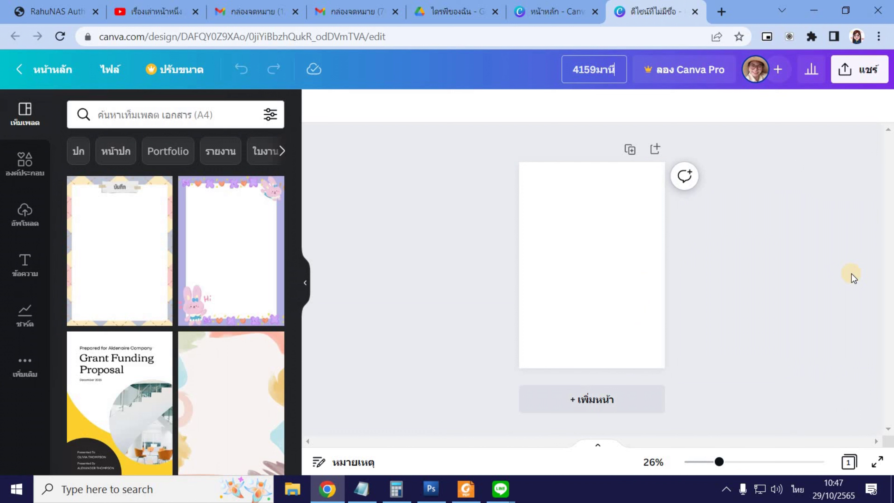
Add a plain square from the lines and shapes collection to the blank A4 page.
{"action": "left_click", "coordinate": [732, 462]}
{"action": "scroll", "coordinate": [758, 373], "scroll_direction": "up", "scroll_amount": 2}
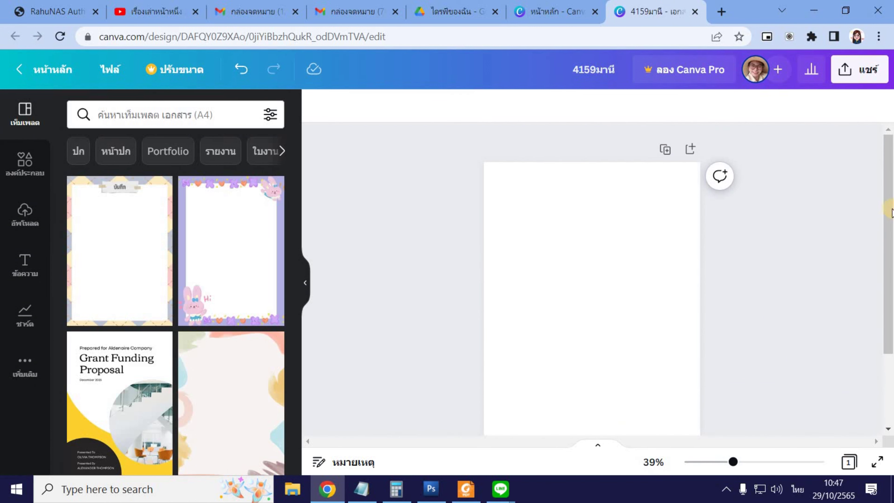
{"action": "left_click_drag", "start_coordinate": [889, 225], "coordinate": [889, 248]}
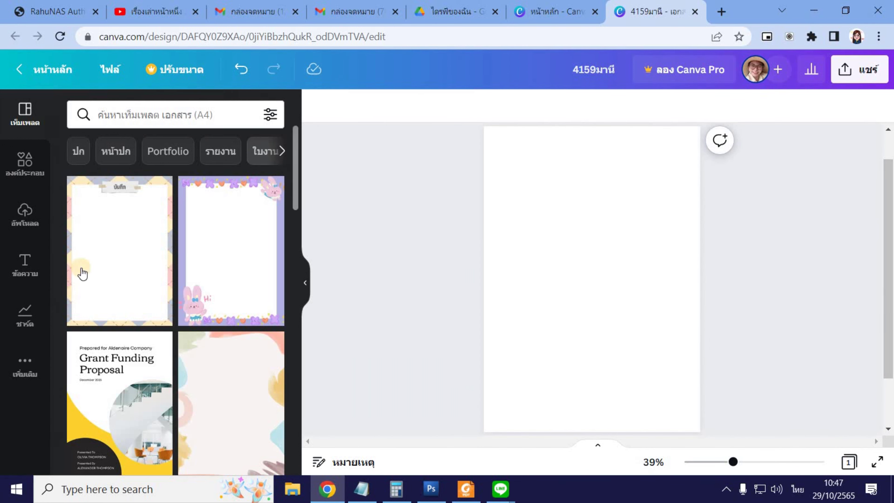
{"action": "left_click_drag", "start_coordinate": [730, 464], "coordinate": [731, 462]}
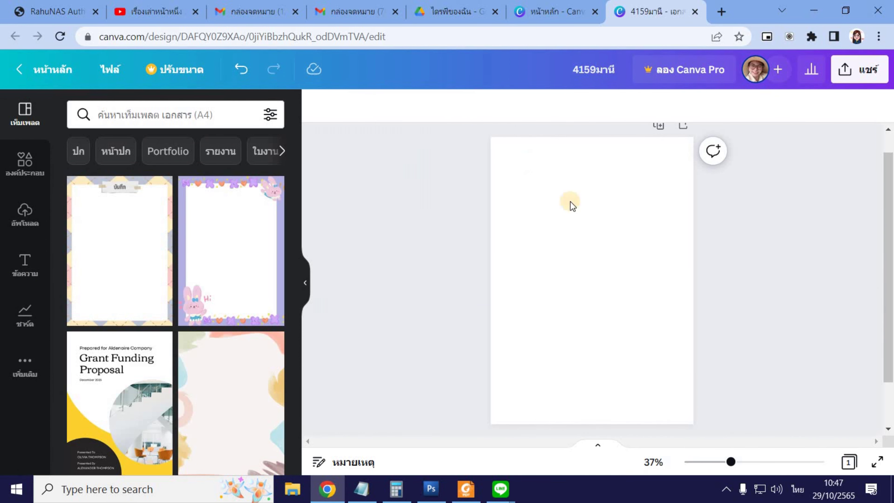
{"action": "left_click", "coordinate": [28, 163]}
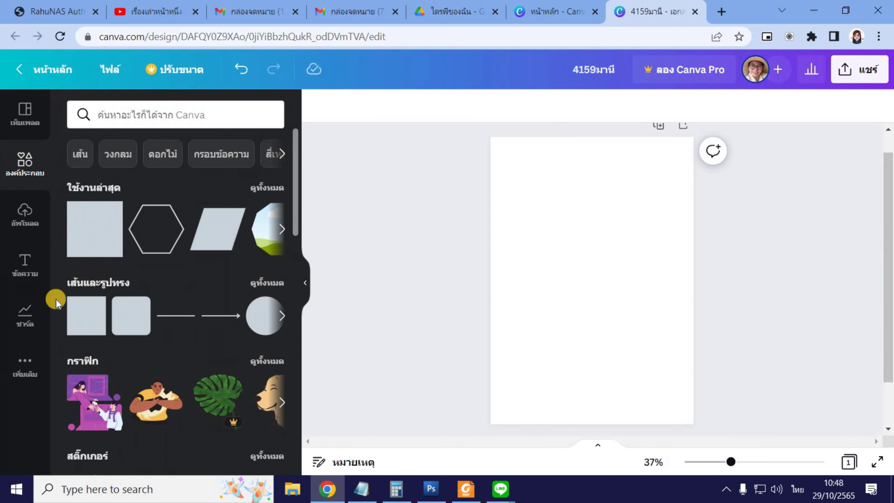
{"action": "left_click", "coordinate": [255, 283]}
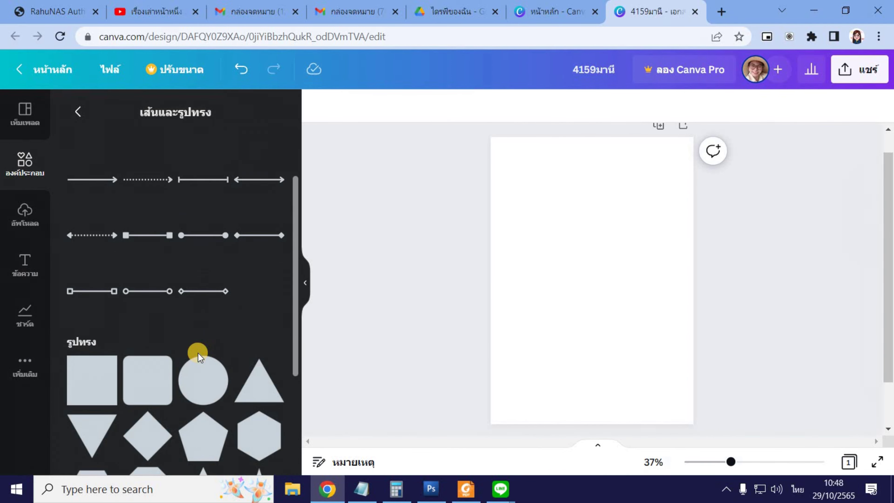
{"action": "scroll", "coordinate": [198, 353], "scroll_direction": "down", "scroll_amount": 12}
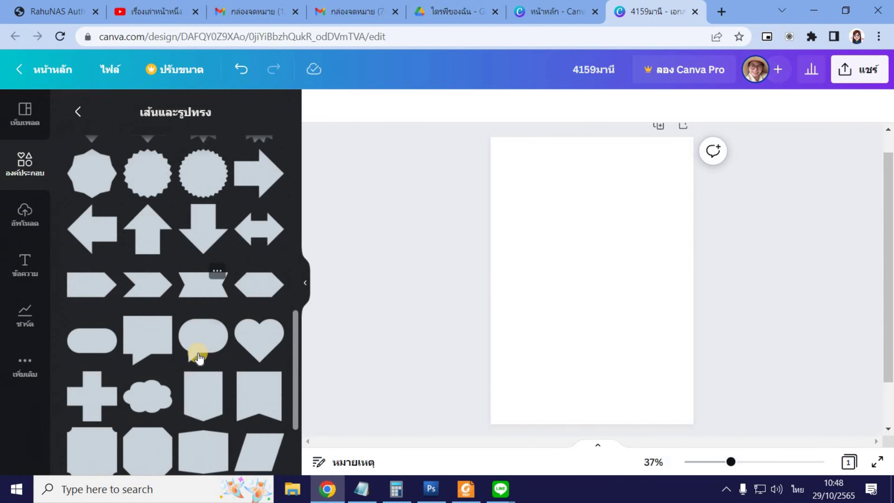
{"action": "scroll", "coordinate": [198, 353], "scroll_direction": "down", "scroll_amount": 8}
{"action": "scroll", "coordinate": [197, 353], "scroll_direction": "up", "scroll_amount": 2}
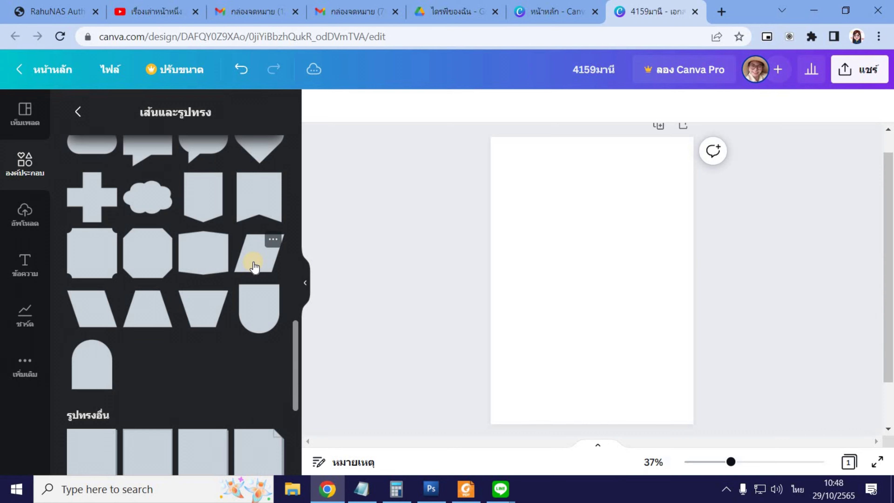
{"action": "scroll", "coordinate": [253, 267], "scroll_direction": "up", "scroll_amount": 10}
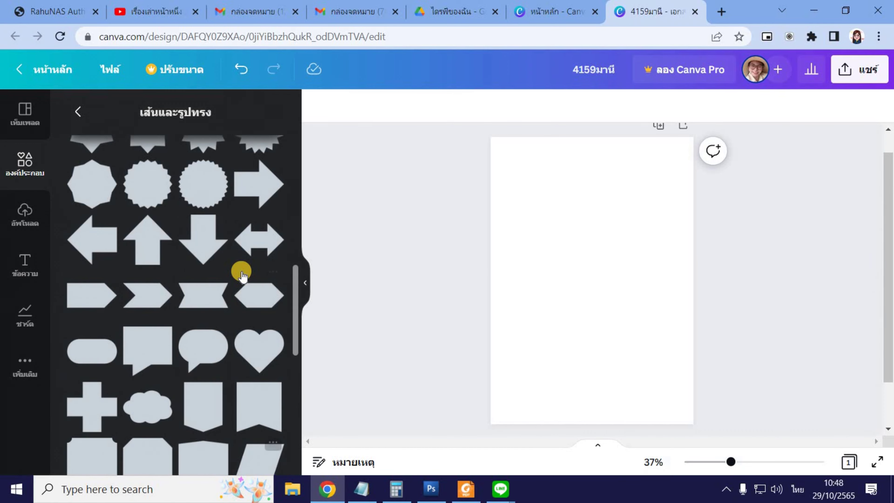
{"action": "left_click", "coordinate": [94, 239]}
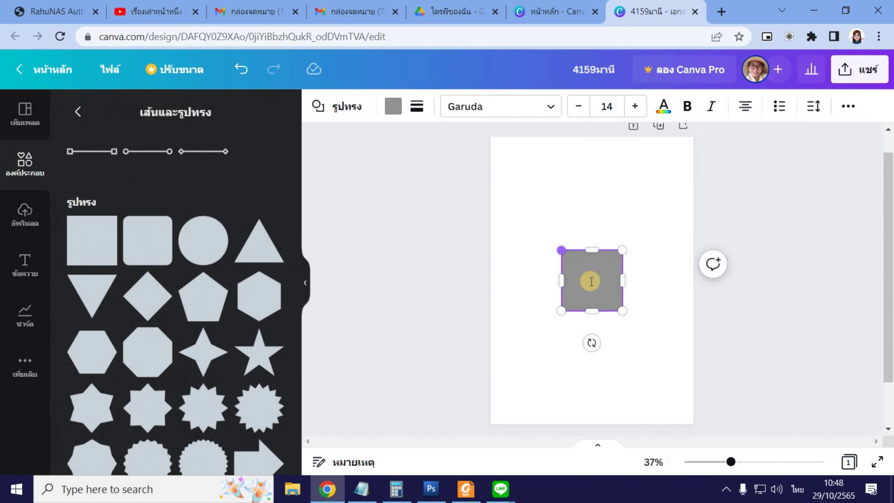
Widen the square to about 303 so it overhangs both page sides, increase its height, and centre it horizontally.
{"action": "left_click", "coordinate": [592, 284]}
{"action": "left_click", "coordinate": [576, 289]}
{"action": "left_click_drag", "start_coordinate": [562, 284], "coordinate": [431, 305]}
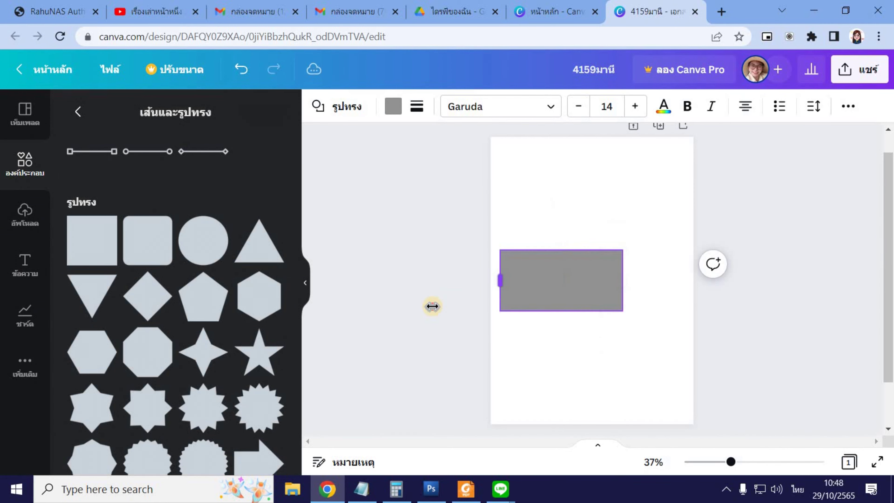
{"action": "left_click_drag", "start_coordinate": [621, 280], "coordinate": [725, 280]}
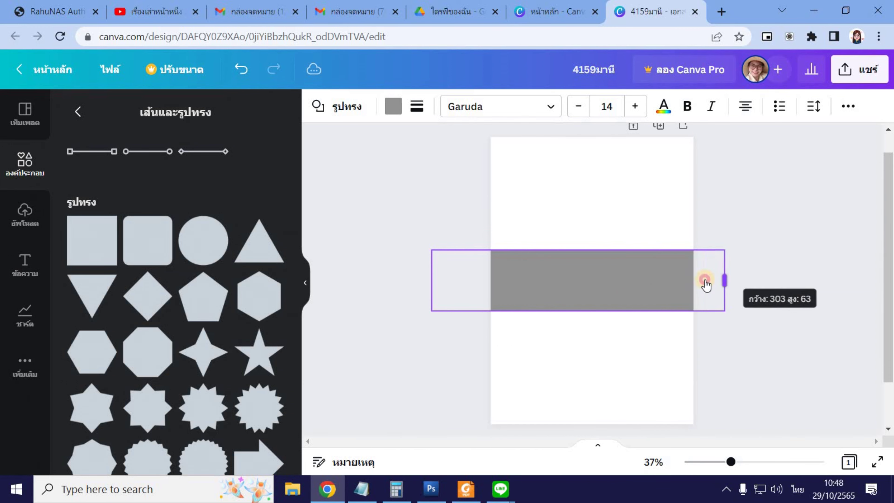
{"action": "left_click_drag", "start_coordinate": [572, 310], "coordinate": [568, 360]}
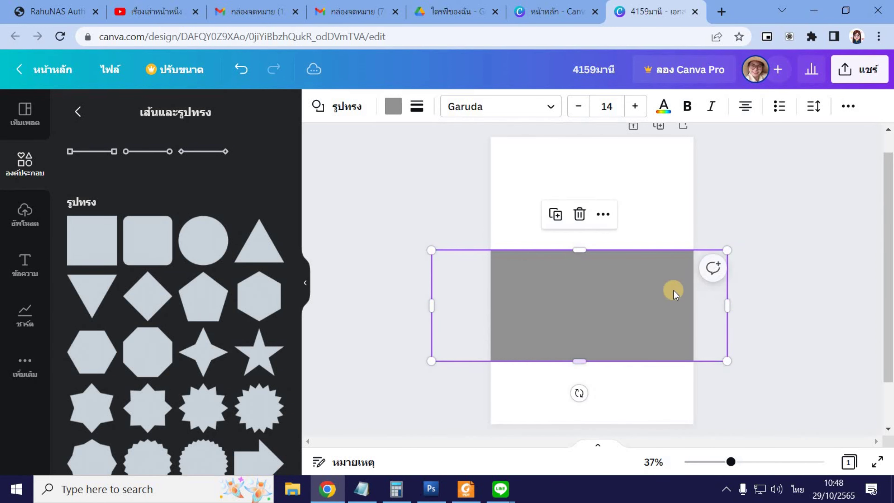
{"action": "left_click_drag", "start_coordinate": [662, 292], "coordinate": [687, 261]}
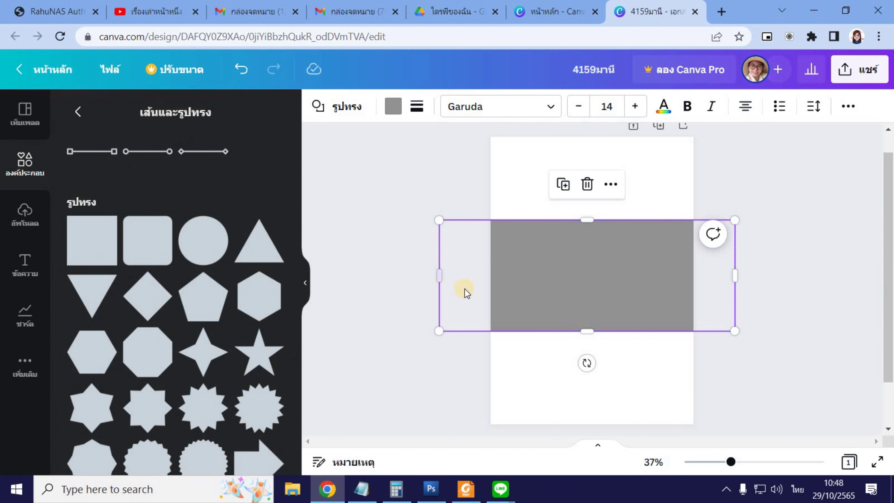
{"action": "left_click_drag", "start_coordinate": [581, 294], "coordinate": [586, 308]}
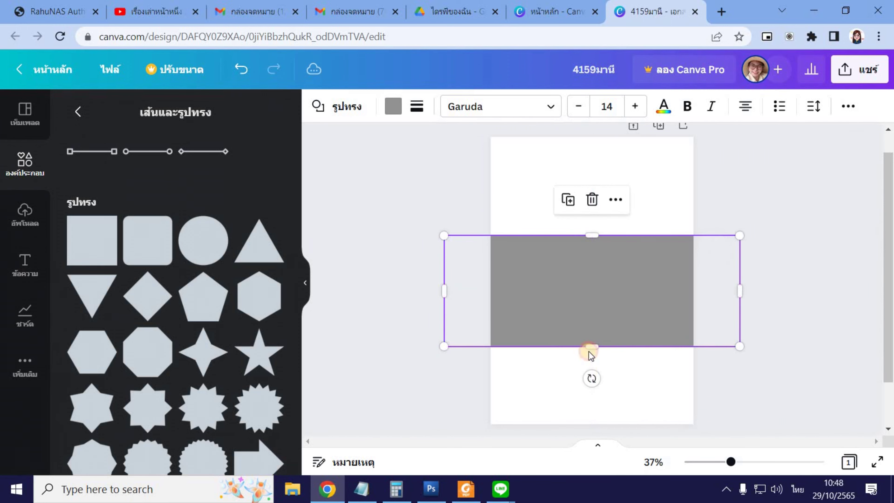
Rotate the rectangle to a steep diagonal and position it so it covers the page's lower-right corner.
{"action": "left_click_drag", "start_coordinate": [642, 356], "coordinate": [622, 288]}
{"action": "mouse_move", "coordinate": [690, 358]}
{"action": "left_mouse_down"}
{"action": "mouse_move", "coordinate": [692, 347]}
{"action": "mouse_move", "coordinate": [709, 356]}
{"action": "mouse_move", "coordinate": [701, 349]}
{"action": "left_mouse_up"}
{"action": "mouse_move", "coordinate": [739, 412]}
{"action": "left_mouse_down"}
{"action": "mouse_move", "coordinate": [751, 381]}
{"action": "mouse_move", "coordinate": [747, 402]}
{"action": "left_mouse_up"}
{"action": "left_click_drag", "start_coordinate": [619, 327], "coordinate": [602, 308]}
{"action": "left_click_drag", "start_coordinate": [688, 292], "coordinate": [670, 309]}
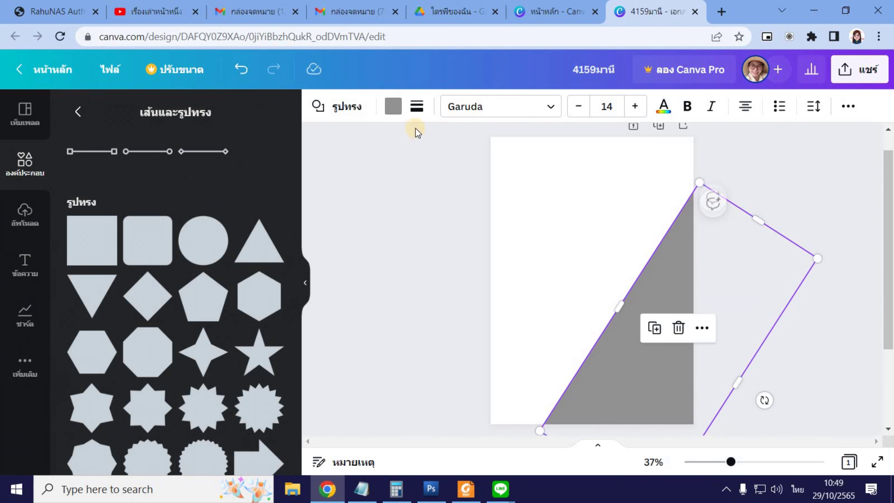
Fill the diagonal rectangle with dark grey from the default colours.
{"action": "left_click", "coordinate": [394, 106]}
{"action": "left_click", "coordinate": [119, 306]}
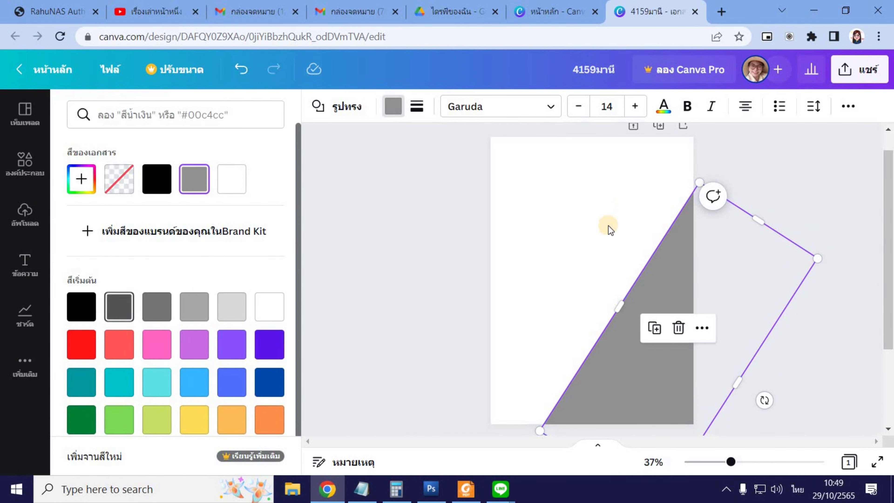
{"action": "left_click", "coordinate": [314, 388]}
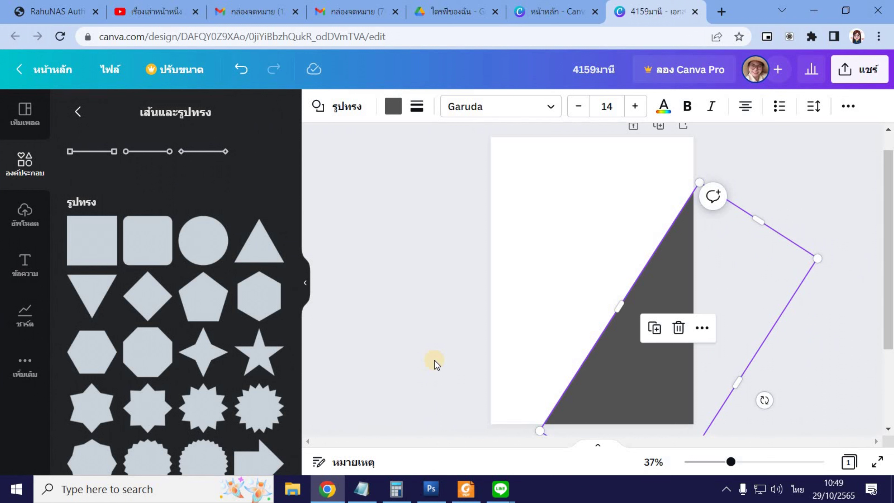
Duplicate the dark grey rectangle over the page's upper-left area, leaving a diagonal white band, and lengthen the copy to about 358.6.
{"action": "left_click_drag", "start_coordinate": [668, 386], "coordinate": [667, 386]}
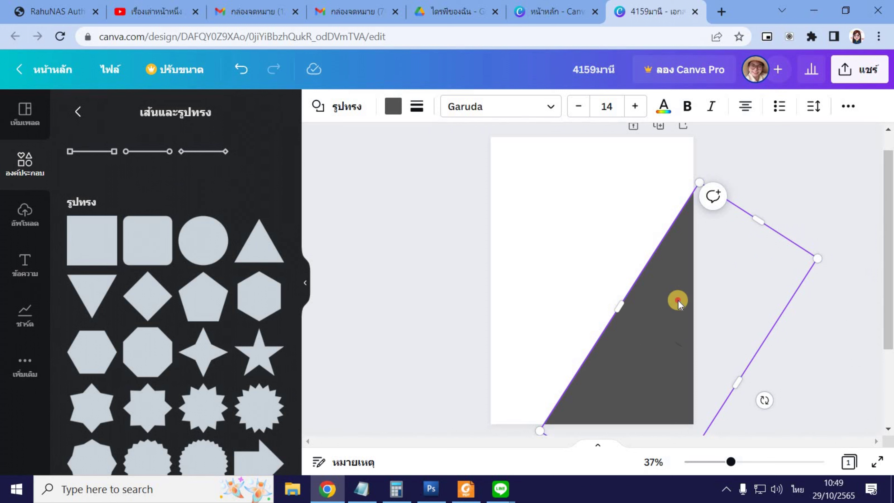
{"action": "left_click", "coordinate": [658, 349]}
{"action": "left_click_drag", "start_coordinate": [659, 350], "coordinate": [579, 226]}
{"action": "left_click_drag", "start_coordinate": [576, 260], "coordinate": [577, 260]}
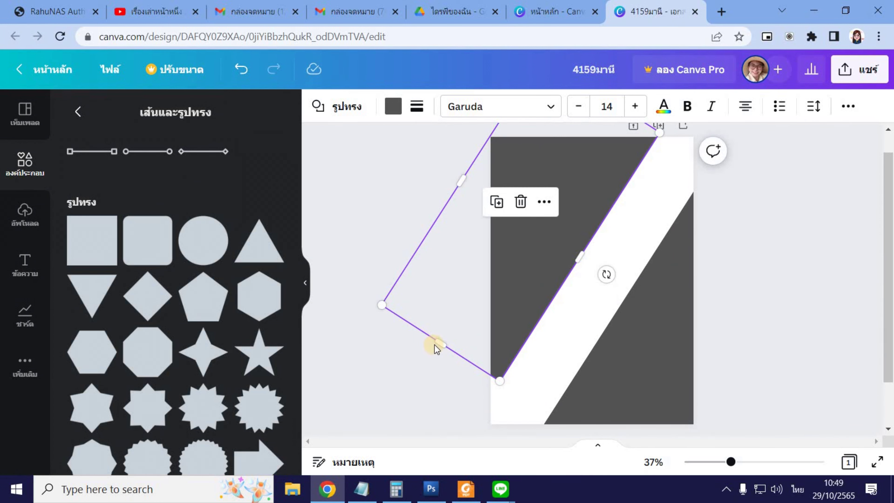
{"action": "left_click_drag", "start_coordinate": [437, 344], "coordinate": [415, 386]}
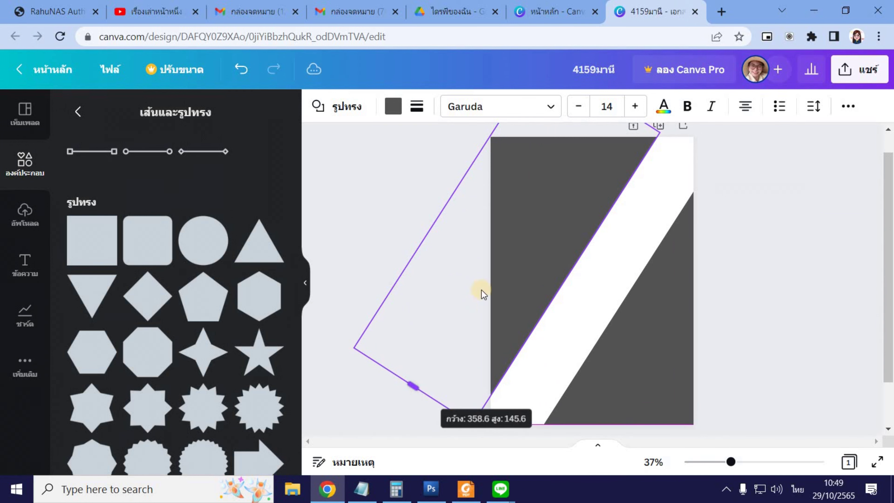
{"action": "left_click_drag", "start_coordinate": [492, 269], "coordinate": [492, 268]}
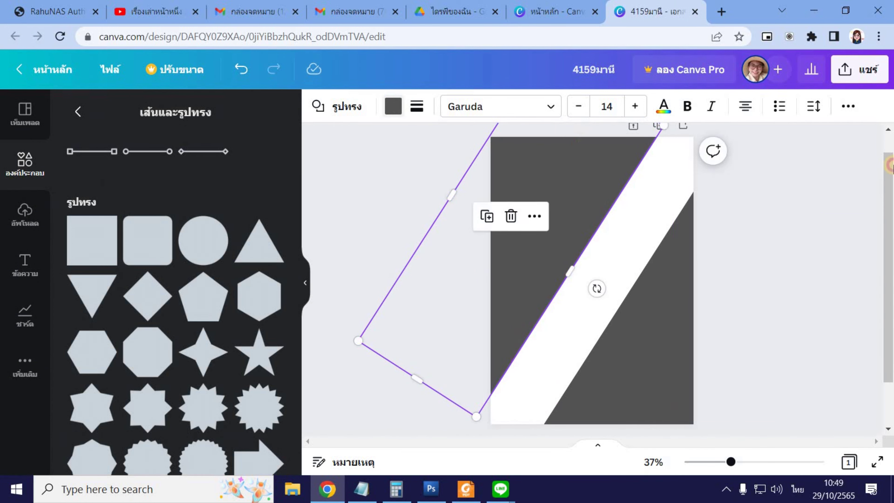
Fill the upper-left diagonal shape with light grey #d9d9d9 and deselect it.
{"action": "left_click", "coordinate": [393, 106]}
{"action": "left_click", "coordinate": [226, 309]}
{"action": "left_click", "coordinate": [513, 201]}
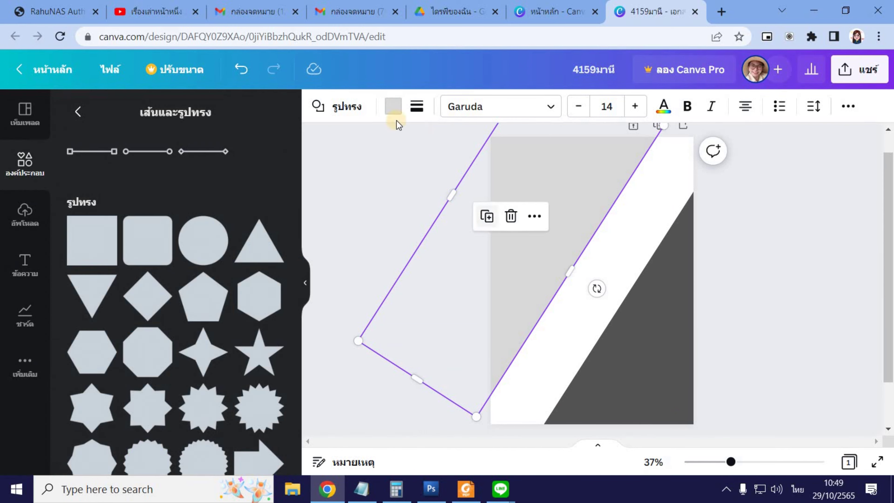
{"action": "left_click", "coordinate": [394, 112]}
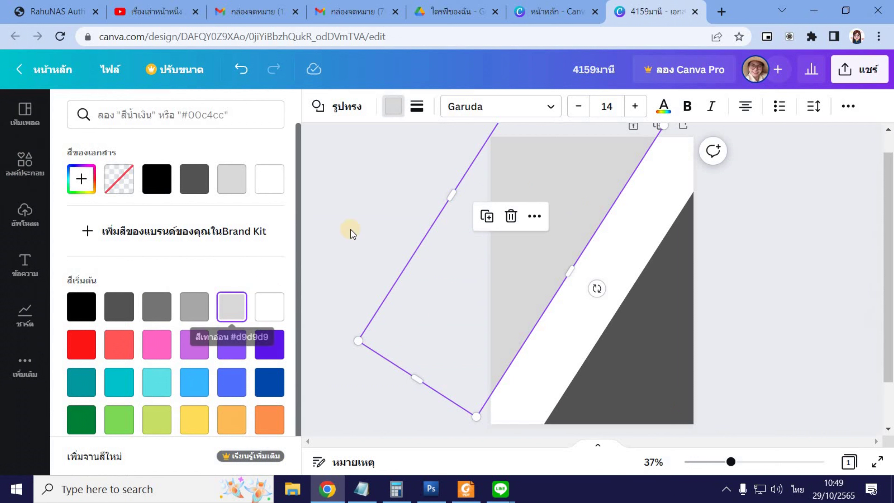
{"action": "left_click", "coordinate": [640, 286]}
{"action": "left_click", "coordinate": [798, 216]}
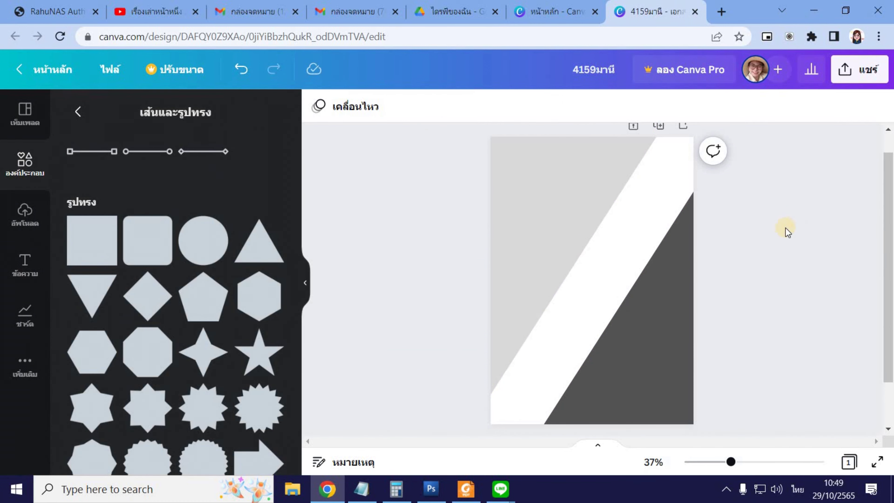
Duplicate the dark grey diagonal shape and reduce the copy to a narrow strip along its upper edge.
{"action": "scroll", "coordinate": [281, 344], "scroll_direction": "down", "scroll_amount": 2}
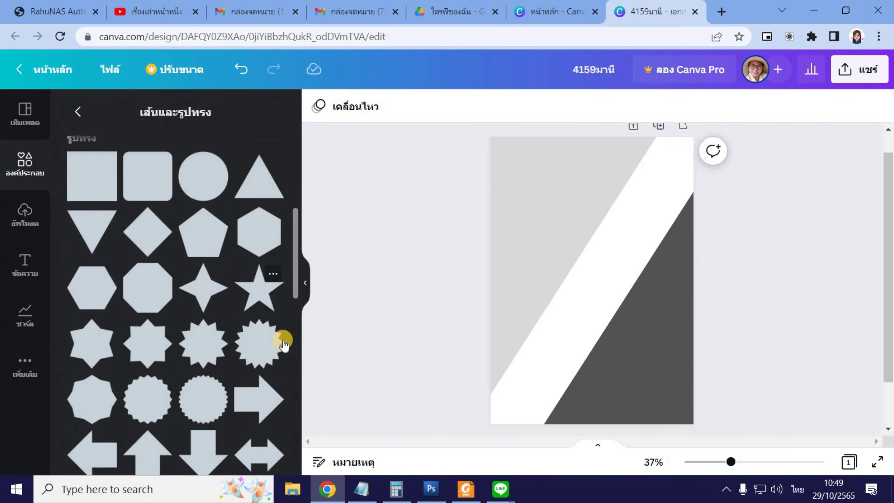
{"action": "scroll", "coordinate": [283, 344], "scroll_direction": "down", "scroll_amount": 2}
{"action": "scroll", "coordinate": [201, 380], "scroll_direction": "down", "scroll_amount": 4}
{"action": "scroll", "coordinate": [201, 380], "scroll_direction": "up", "scroll_amount": 4}
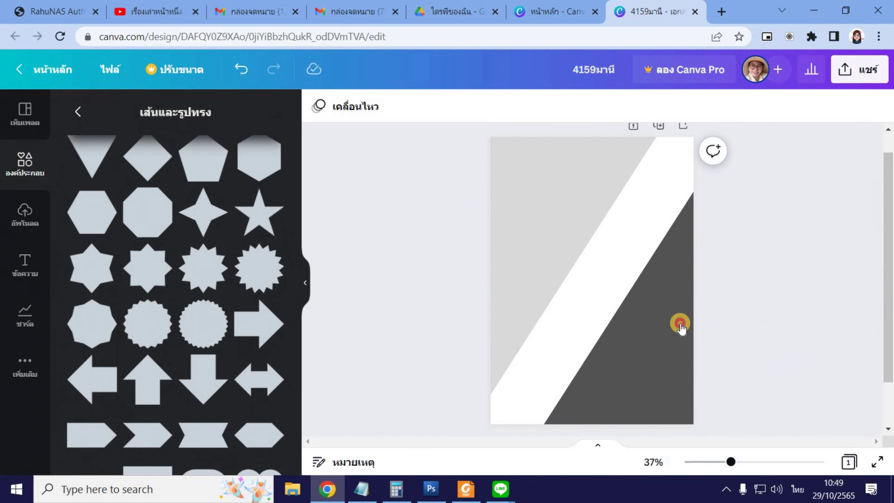
{"action": "left_click", "coordinate": [658, 351]}
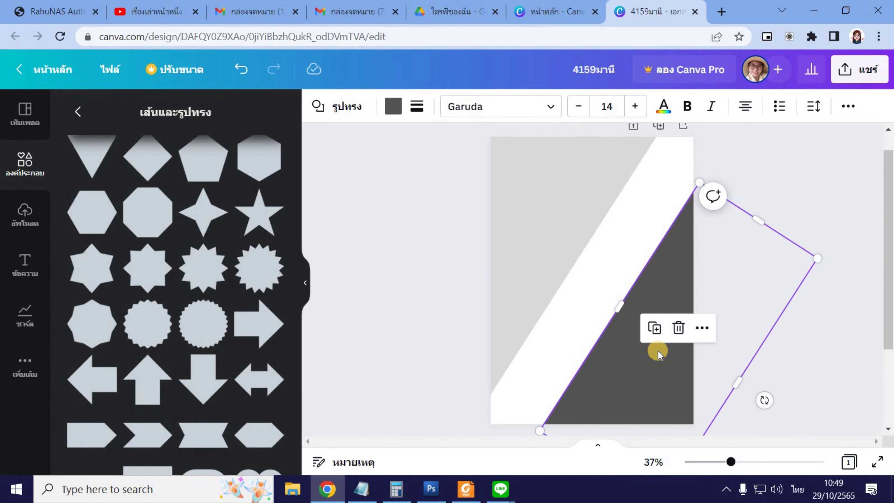
{"action": "left_click_drag", "start_coordinate": [648, 378], "coordinate": [657, 244]}
Fill the narrow diagonal strip with orange from the default colours.
{"action": "left_click", "coordinate": [417, 107]}
{"action": "left_click", "coordinate": [393, 107]}
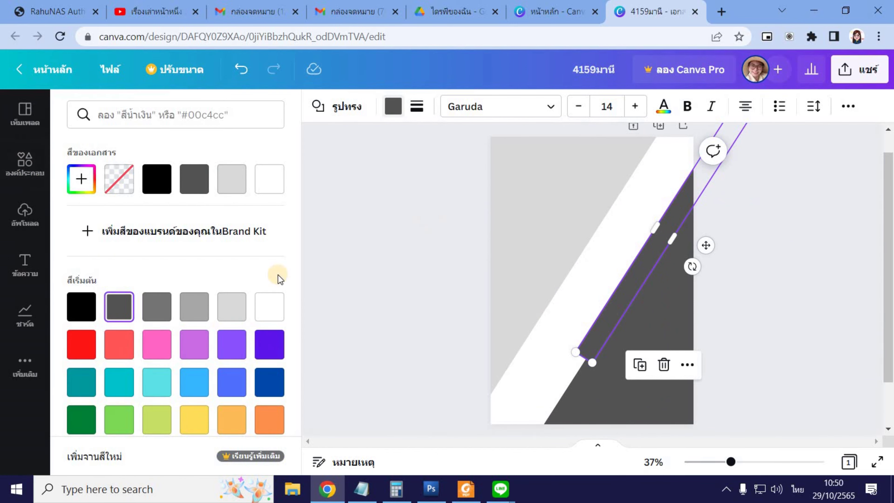
{"action": "scroll", "coordinate": [269, 406], "scroll_direction": "down", "scroll_amount": 1}
{"action": "left_click", "coordinate": [269, 405]}
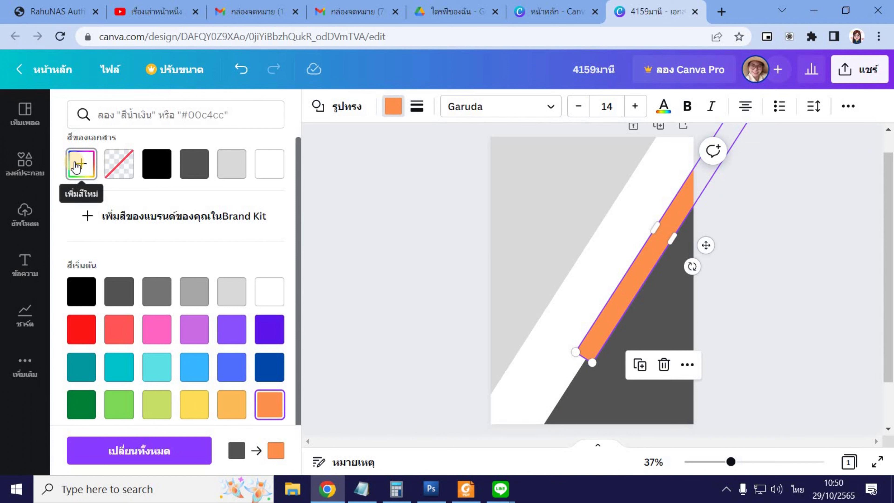
Thin the orange strip to about 14.5 and trim both ends to a length of about 186.9 along the dark shape's edge.
{"action": "left_click_drag", "start_coordinate": [658, 227], "coordinate": [724, 230]}
{"action": "scroll", "coordinate": [748, 144], "scroll_direction": "up", "scroll_amount": 1}
{"action": "left_click_drag", "start_coordinate": [713, 178], "coordinate": [700, 198]}
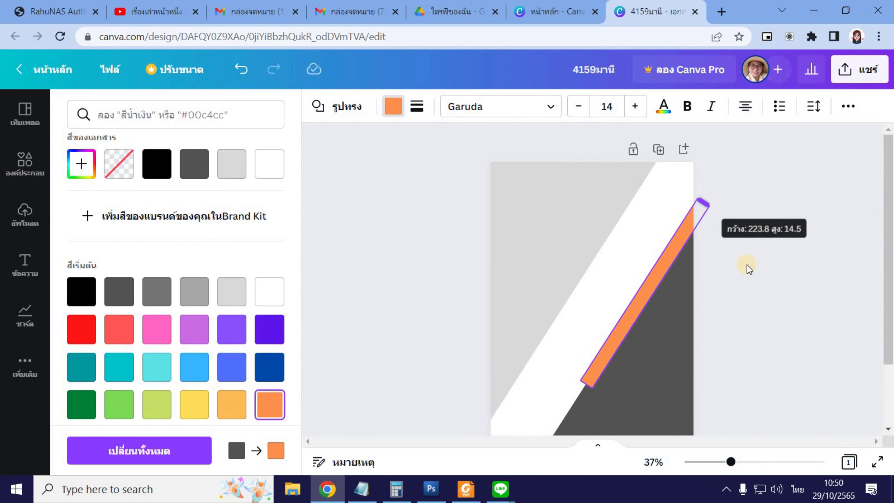
{"action": "left_click_drag", "start_coordinate": [749, 269], "coordinate": [739, 293]}
{"action": "scroll", "coordinate": [738, 294], "scroll_direction": "down", "scroll_amount": 2}
{"action": "left_click_drag", "start_coordinate": [585, 303], "coordinate": [611, 275]}
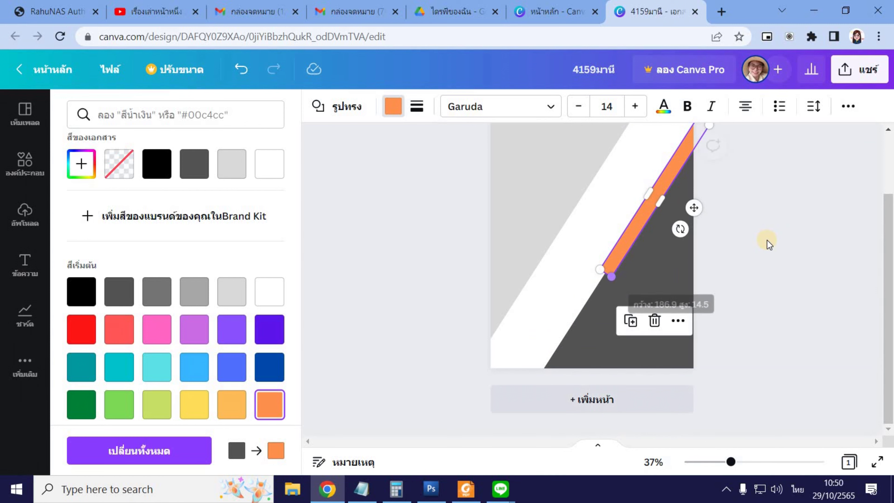
Deselect the orange strip and add a left-slanting parallelogram to the page.
{"action": "key", "text": "Escape"}
{"action": "left_click", "coordinate": [767, 211]}
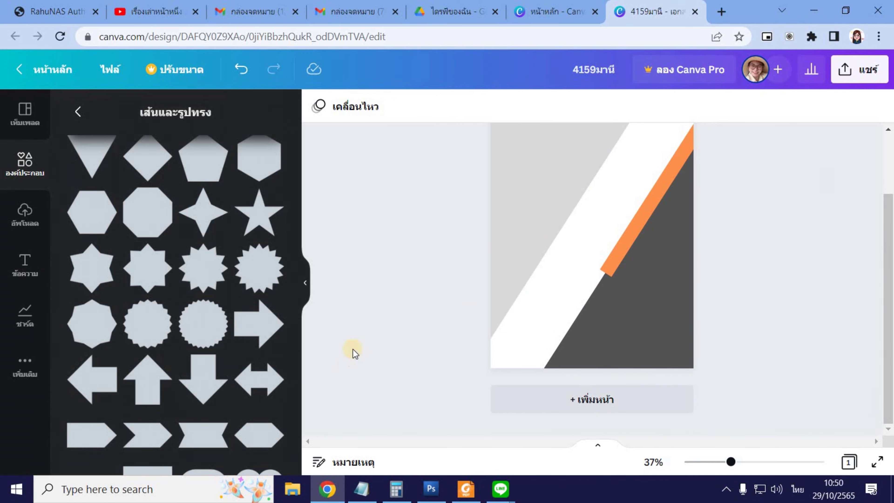
{"action": "scroll", "coordinate": [404, 298], "scroll_direction": "up", "scroll_amount": 1}
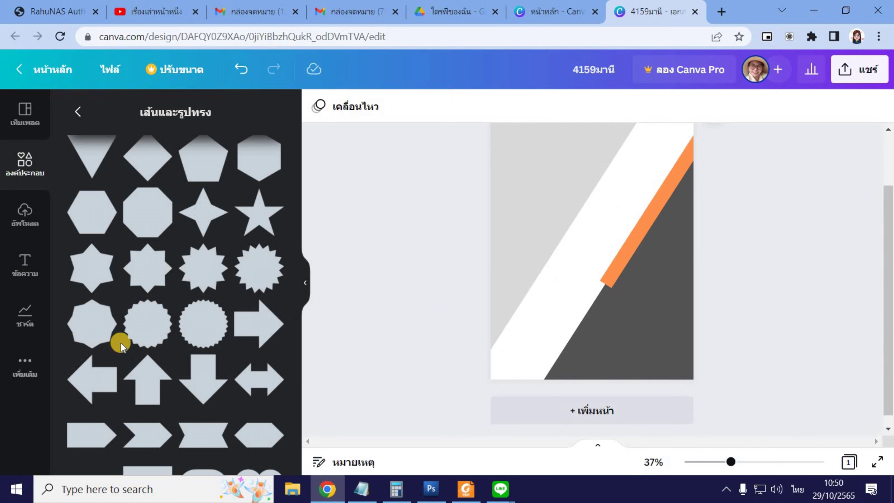
{"action": "scroll", "coordinate": [122, 343], "scroll_direction": "down", "scroll_amount": 3}
{"action": "scroll", "coordinate": [124, 347], "scroll_direction": "down", "scroll_amount": 3}
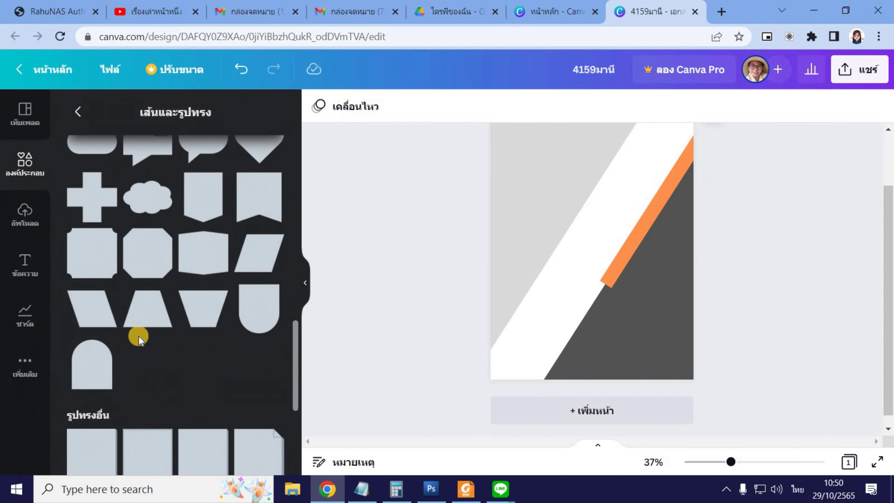
{"action": "left_click", "coordinate": [90, 316]}
{"action": "left_click", "coordinate": [609, 252]}
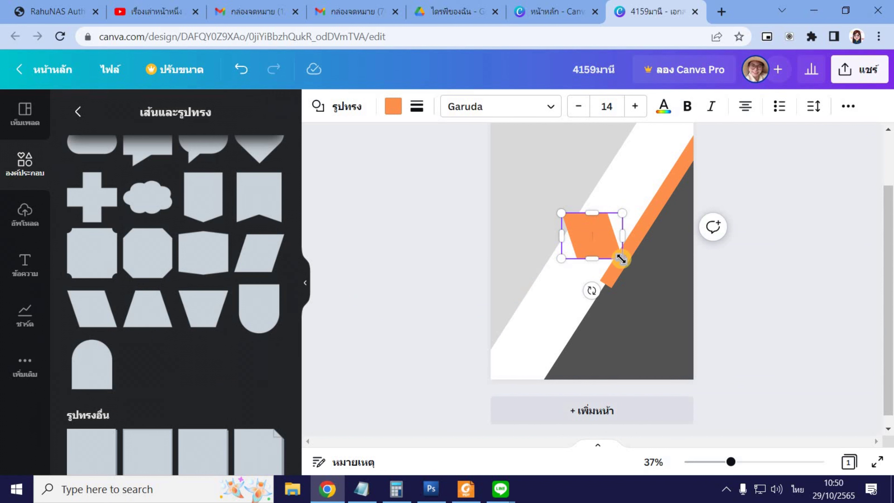
{"action": "left_click", "coordinate": [584, 247]}
Try fitting the left-slanting parallelogram by moving and enlarging it to about 120.9 by 54.4, and delete it.
{"action": "left_click_drag", "start_coordinate": [544, 197], "coordinate": [444, 251]}
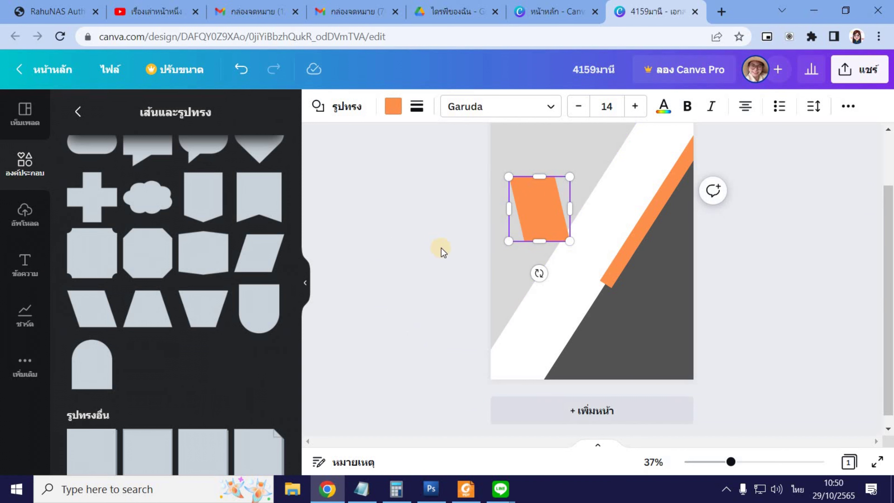
{"action": "left_click_drag", "start_coordinate": [555, 213], "coordinate": [522, 276]}
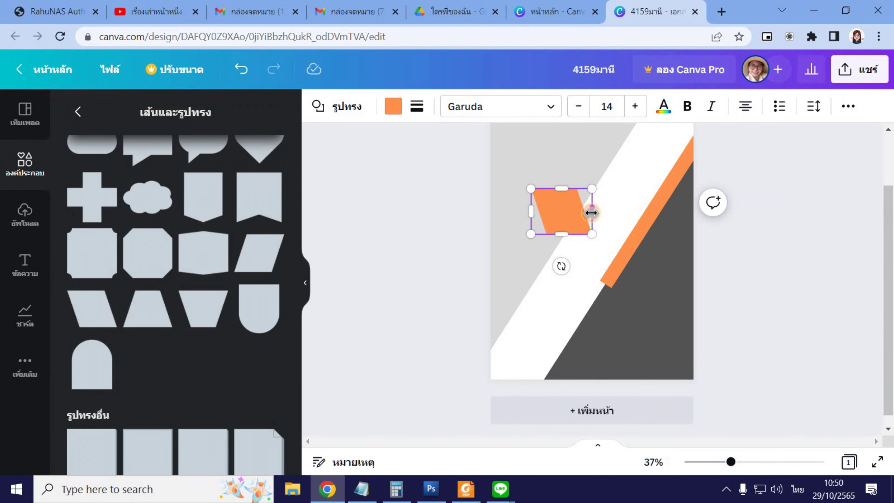
{"action": "left_click_drag", "start_coordinate": [665, 213], "coordinate": [631, 214]}
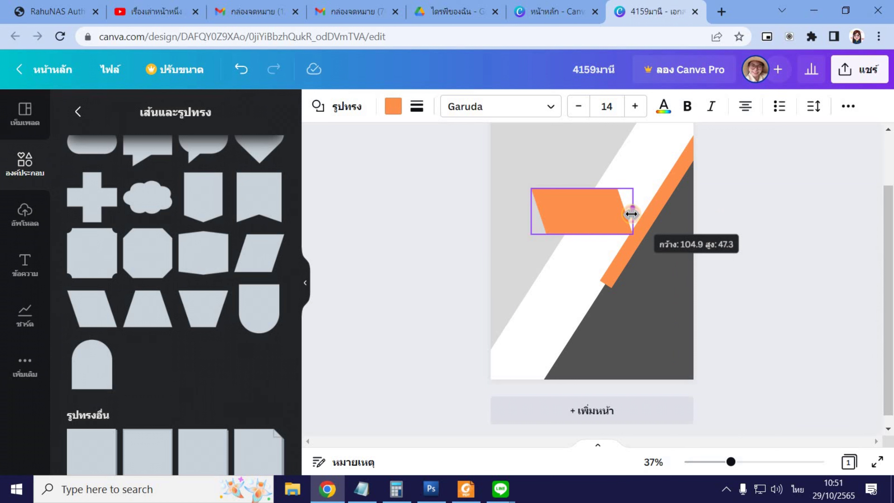
{"action": "left_click_drag", "start_coordinate": [631, 213], "coordinate": [632, 214]}
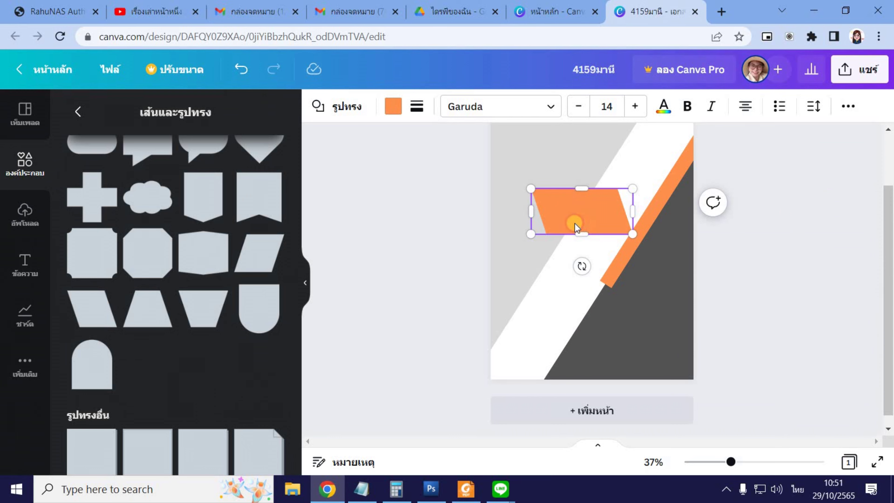
{"action": "mouse_move", "coordinate": [632, 234]}
{"action": "left_mouse_down"}
{"action": "mouse_move", "coordinate": [730, 278]}
{"action": "mouse_move", "coordinate": [559, 200]}
{"action": "mouse_move", "coordinate": [662, 250]}
{"action": "mouse_move", "coordinate": [615, 220]}
{"action": "mouse_move", "coordinate": [648, 242]}
{"action": "left_mouse_up"}
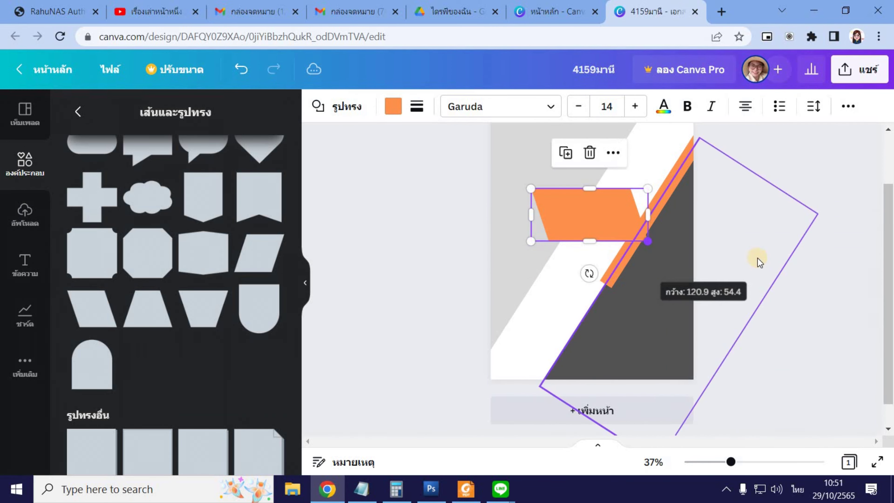
{"action": "left_click", "coordinate": [586, 216]}
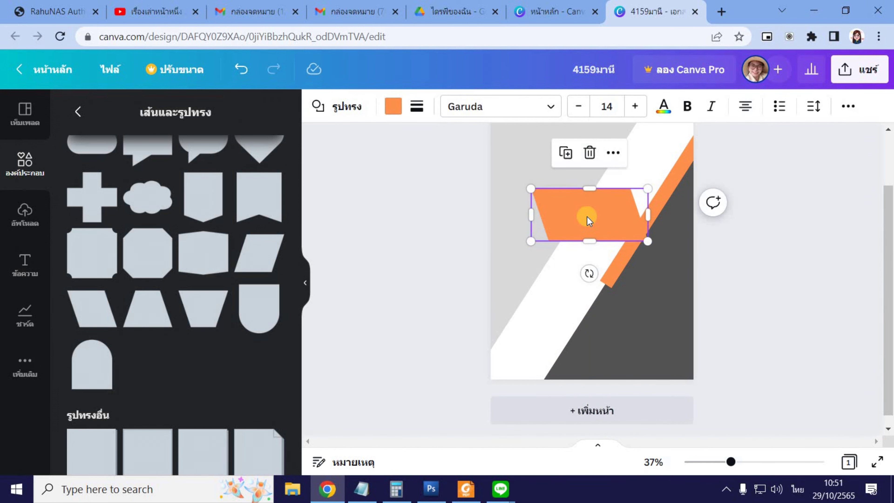
{"action": "key", "text": "Delete"}
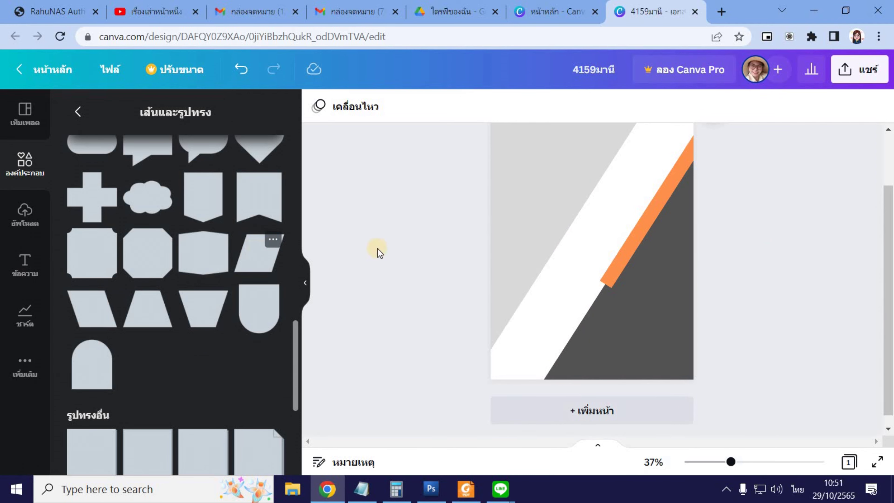
Add a right-slanting parallelogram to the page and undo a trial move and downward stretch.
{"action": "left_click_drag", "start_coordinate": [580, 243], "coordinate": [526, 243]}
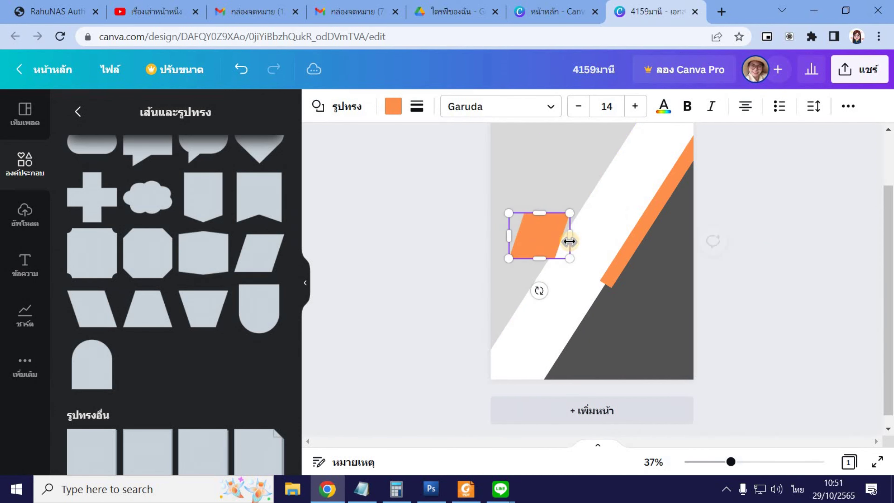
{"action": "left_click_drag", "start_coordinate": [535, 311], "coordinate": [518, 406]}
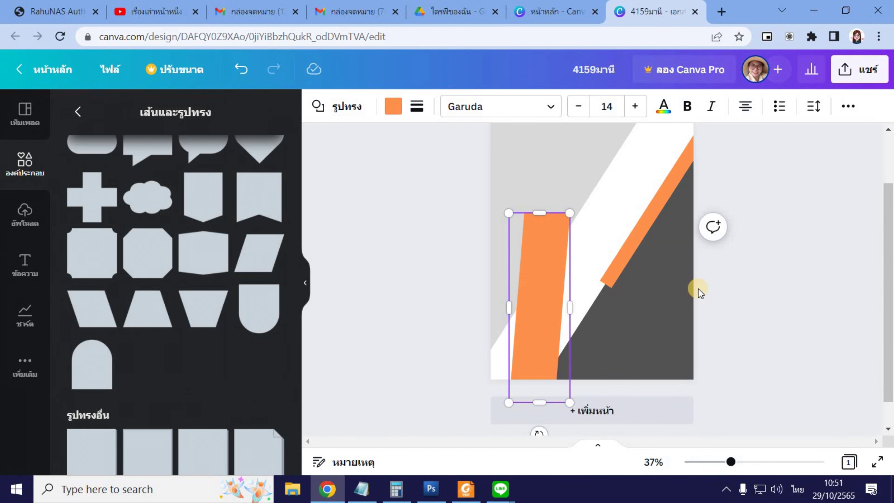
{"action": "key", "text": "ctrl+z"}
{"action": "key", "text": "ctrl+z"}
{"action": "key", "text": "ctrl+z"}
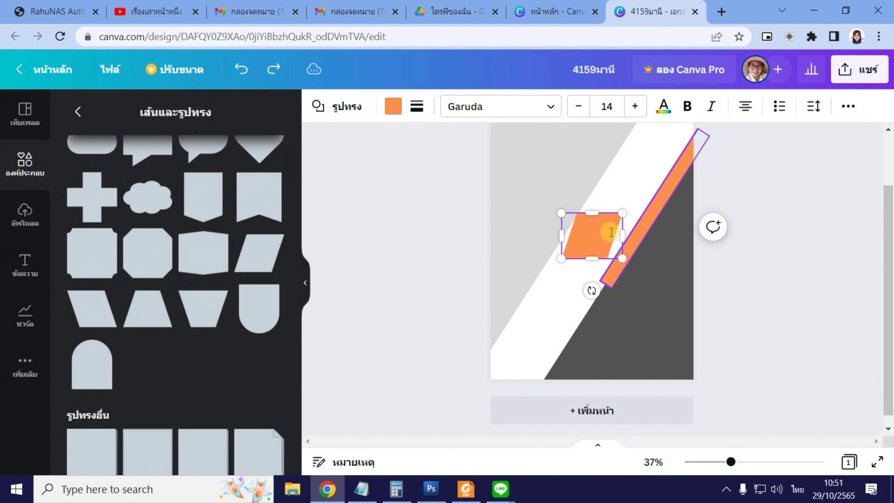
Try widening, moving and rotating the right-slanting parallelogram, and undo those changes.
{"action": "left_click_drag", "start_coordinate": [623, 239], "coordinate": [745, 237]}
{"action": "left_click_drag", "start_coordinate": [665, 248], "coordinate": [583, 222]}
{"action": "left_click_drag", "start_coordinate": [539, 274], "coordinate": [612, 261]}
{"action": "key", "text": "ctrl+z"}
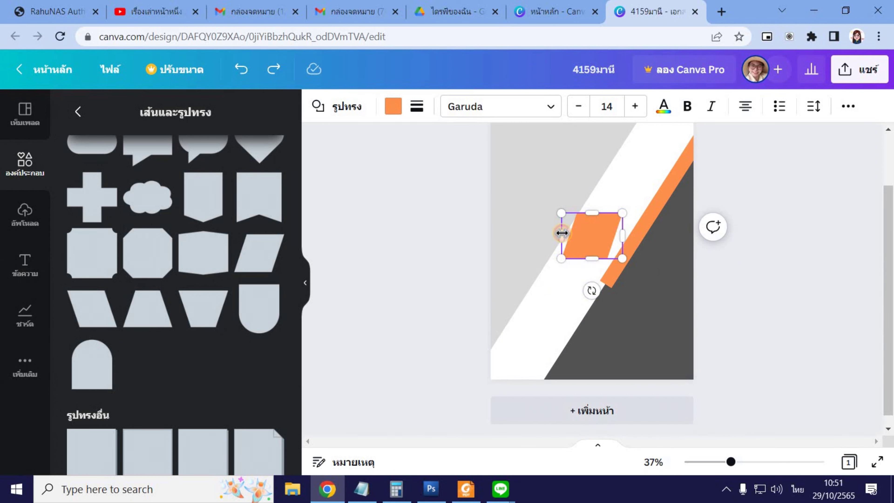
Try lengthening the parallelogram to about 180.1 by 47.3 and rotating it parallel to the diagonals, and undo the changes.
{"action": "left_click_drag", "start_coordinate": [601, 230], "coordinate": [578, 230]}
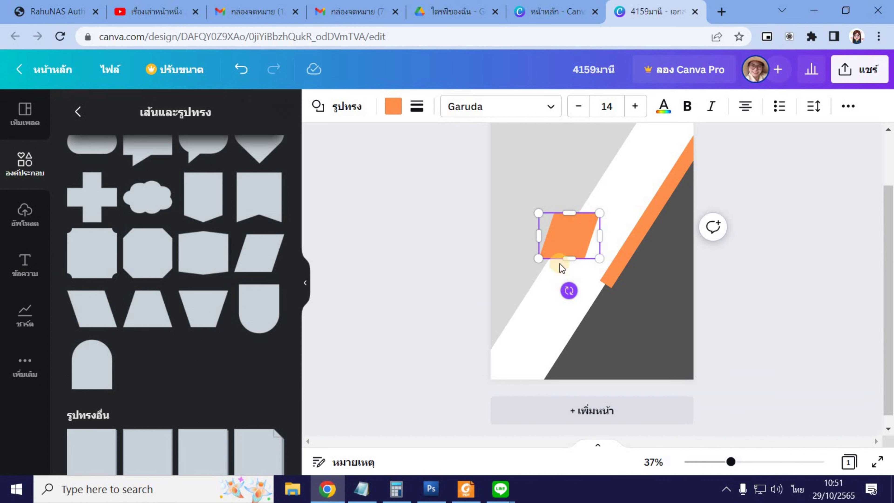
{"action": "left_click_drag", "start_coordinate": [424, 239], "coordinate": [425, 236]}
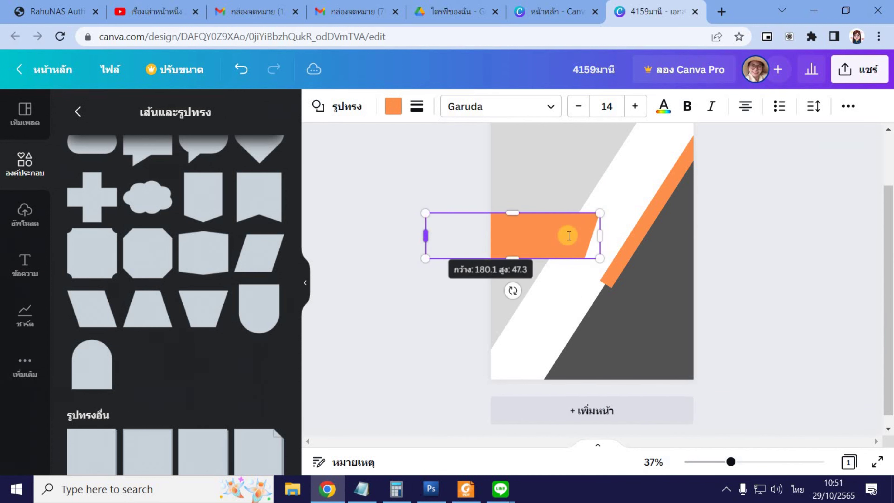
{"action": "left_click_drag", "start_coordinate": [512, 292], "coordinate": [586, 283]}
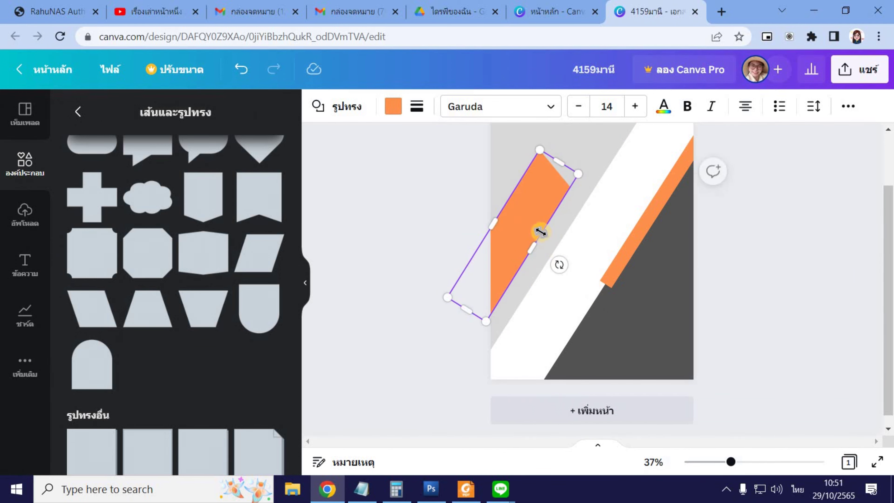
{"action": "mouse_move", "coordinate": [533, 242]}
{"action": "left_mouse_down"}
{"action": "mouse_move", "coordinate": [547, 250]}
{"action": "mouse_move", "coordinate": [536, 249]}
{"action": "left_mouse_up"}
{"action": "key", "text": "ctrl+z"}
{"action": "key", "text": "ctrl+z"}
{"action": "key", "text": "ctrl+z"}
Enlarge and lengthen the orange parallelogram and rotate it parallel to the white diagonal band.
{"action": "mouse_move", "coordinate": [624, 261]}
{"action": "left_mouse_down"}
{"action": "mouse_move", "coordinate": [659, 295]}
{"action": "mouse_move", "coordinate": [617, 272]}
{"action": "left_mouse_up"}
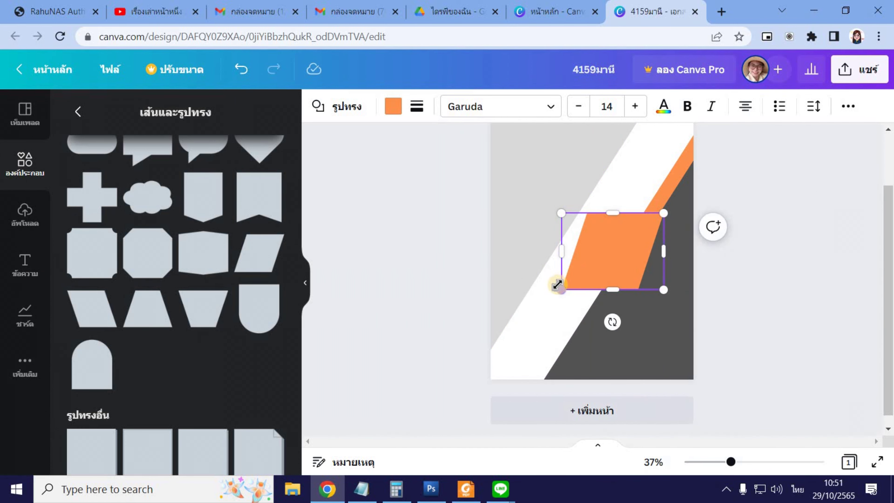
{"action": "left_click_drag", "start_coordinate": [470, 260], "coordinate": [401, 271]}
{"action": "left_click_drag", "start_coordinate": [577, 317], "coordinate": [610, 273]}
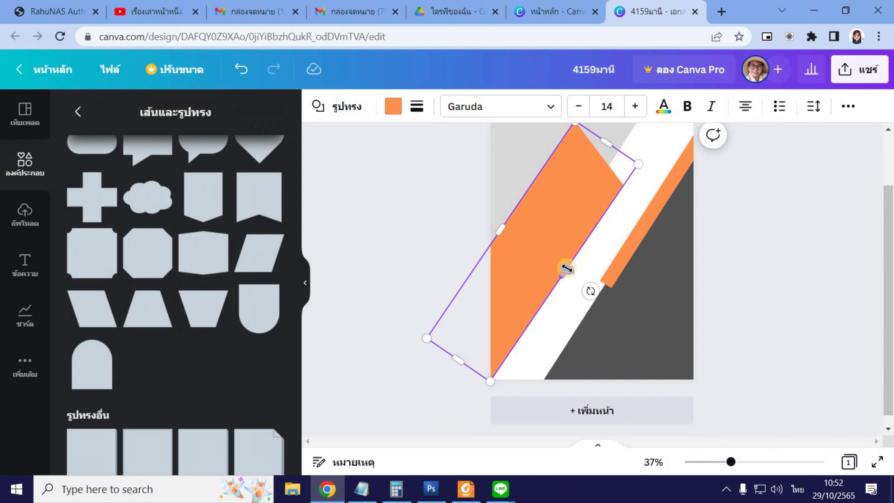
Narrow and shorten the rotated orange parallelogram and place it over the page's lower-left corner, overlapping the light grey and white areas.
{"action": "left_click_drag", "start_coordinate": [624, 170], "coordinate": [601, 190]}
{"action": "left_click_drag", "start_coordinate": [554, 246], "coordinate": [565, 268]}
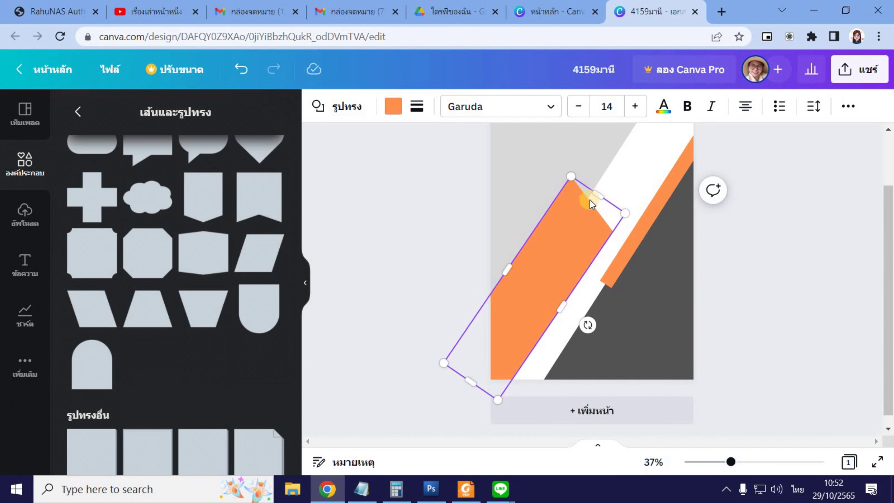
{"action": "left_click_drag", "start_coordinate": [607, 175], "coordinate": [616, 160]}
{"action": "left_click", "coordinate": [472, 304]}
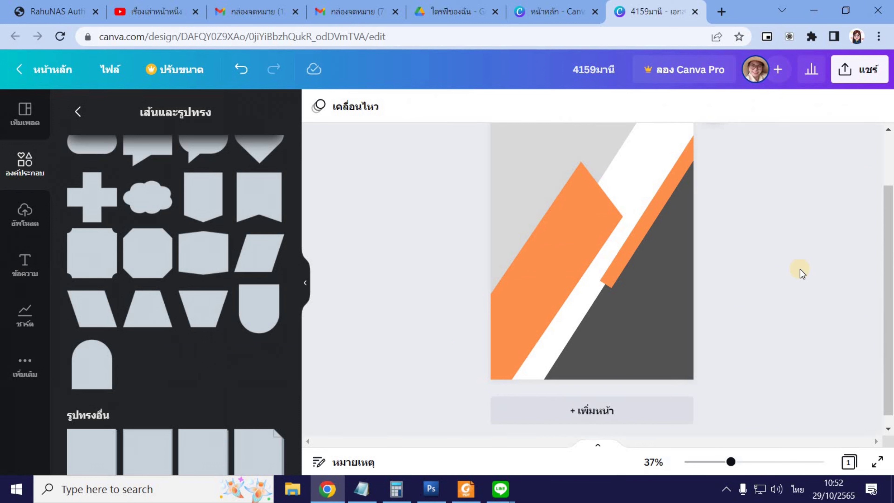
Duplicate the large orange parallelogram, offset the copy up and to the left, and set its transparency to about 44.
{"action": "left_click", "coordinate": [538, 316]}
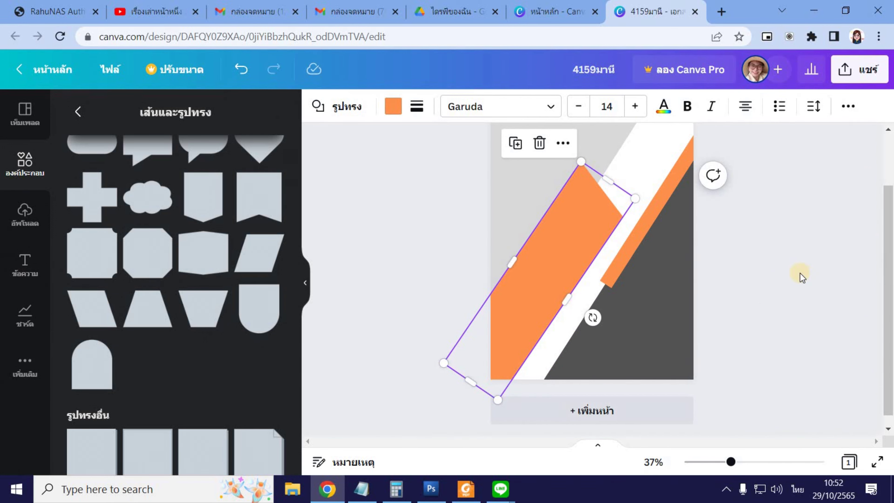
{"action": "mouse_move", "coordinate": [535, 259]}
{"action": "left_mouse_down"}
{"action": "mouse_move", "coordinate": [511, 248]}
{"action": "mouse_move", "coordinate": [524, 247]}
{"action": "left_mouse_up"}
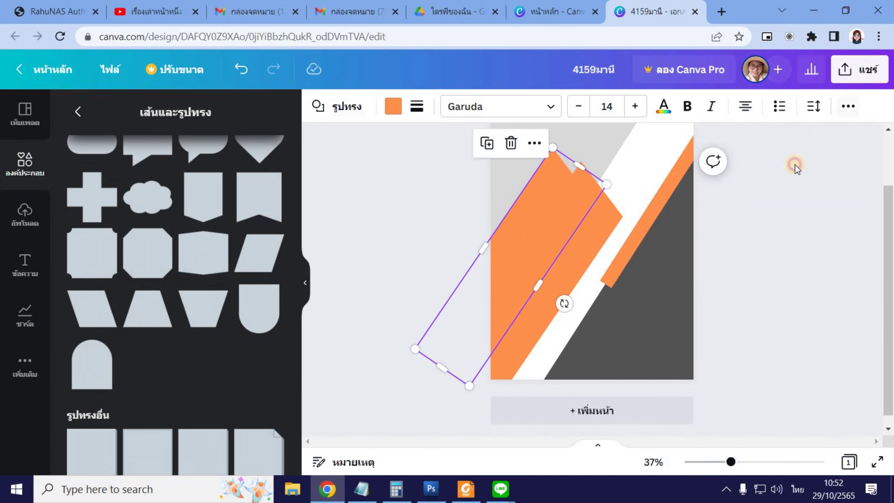
{"action": "left_click", "coordinate": [848, 106]}
{"action": "left_click", "coordinate": [785, 140]}
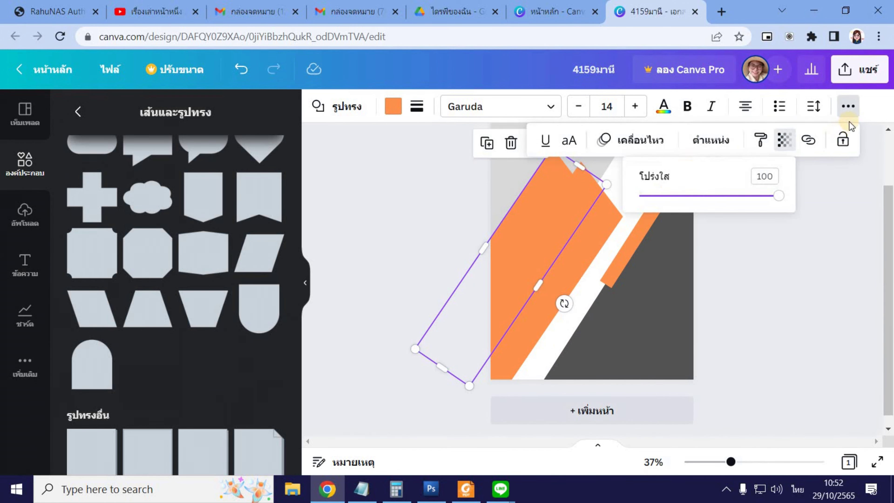
{"action": "left_click", "coordinate": [847, 106]}
{"action": "left_click", "coordinate": [848, 106]}
{"action": "left_click", "coordinate": [784, 144]}
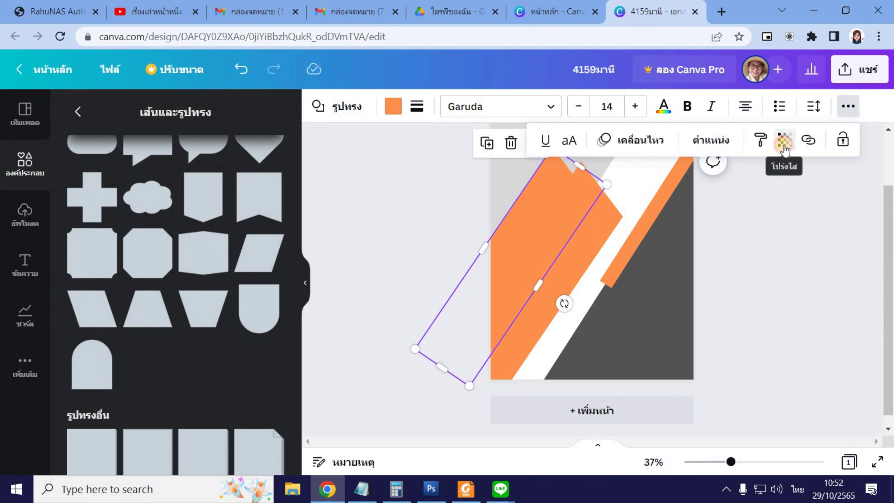
{"action": "left_click_drag", "start_coordinate": [774, 197], "coordinate": [688, 204]}
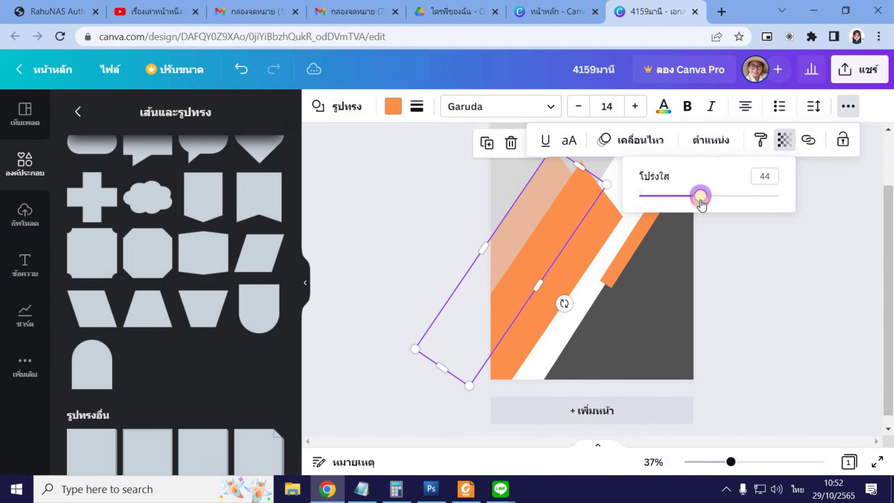
Shift the translucent copy down and right so only a narrow band shows along the solid parallelogram's upper-left edge.
{"action": "left_click", "coordinate": [778, 267]}
{"action": "left_click_drag", "start_coordinate": [545, 204], "coordinate": [540, 218]}
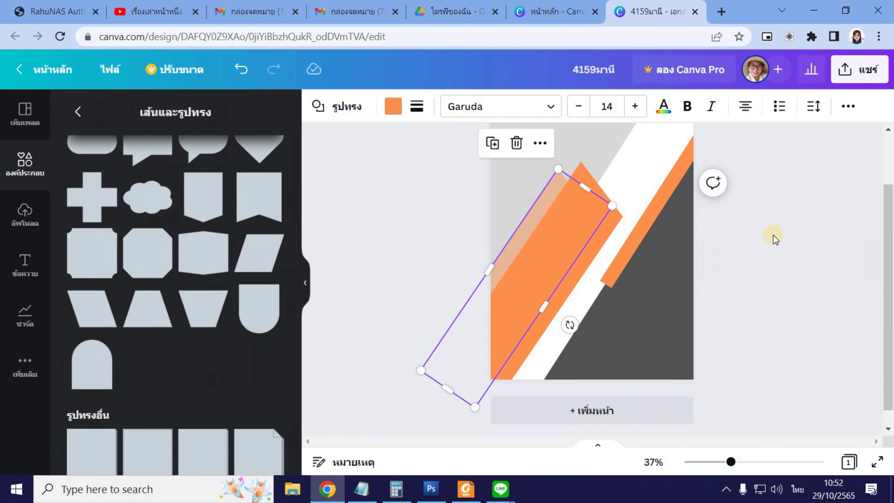
{"action": "scroll", "coordinate": [774, 235], "scroll_direction": "up", "scroll_amount": 1}
{"action": "left_click", "coordinate": [785, 299]}
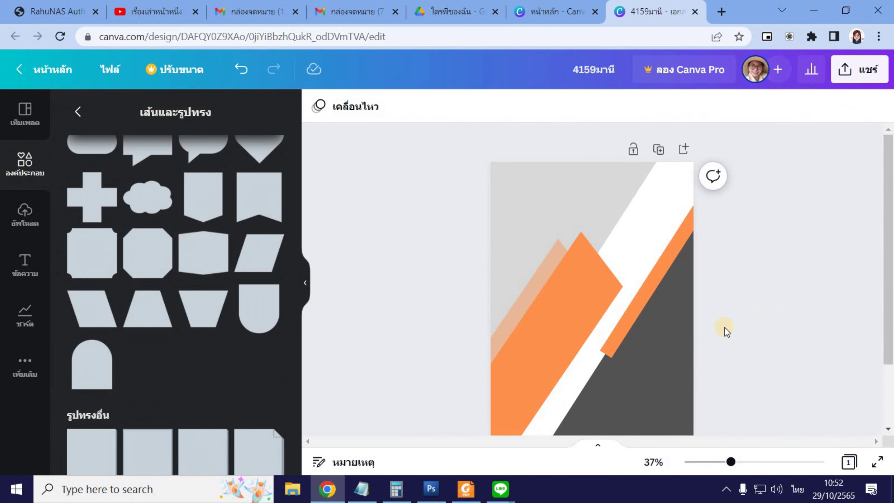
{"action": "scroll", "coordinate": [744, 318], "scroll_direction": "down", "scroll_amount": 2}
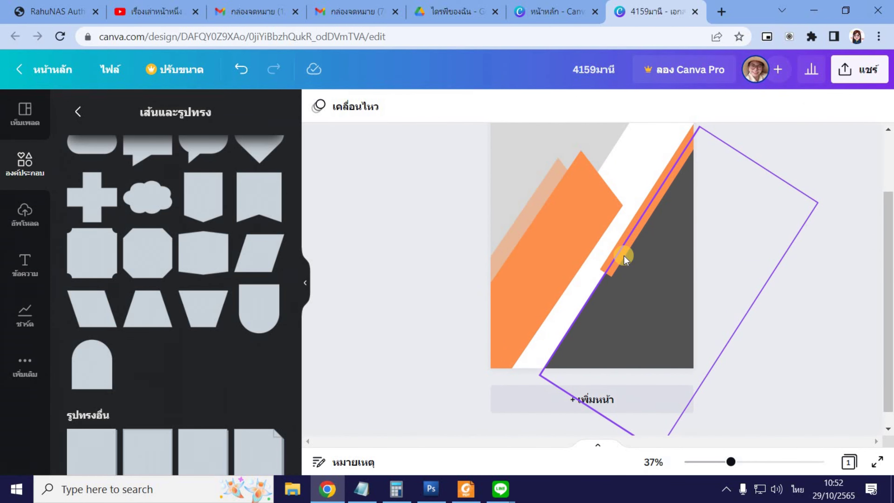
Duplicate the narrow orange strip, widen the copy and position it along the lower part of the dark grey shape's diagonal edge.
{"action": "left_click", "coordinate": [659, 244]}
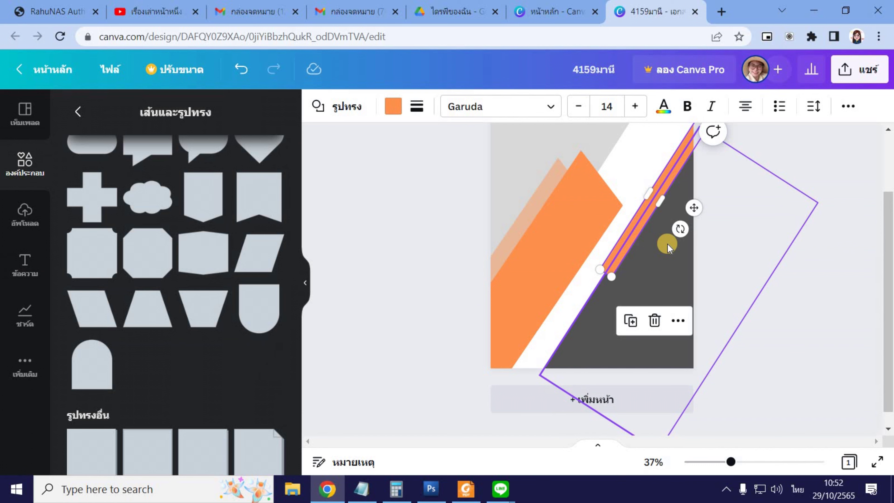
{"action": "left_click_drag", "start_coordinate": [641, 229], "coordinate": [668, 227]}
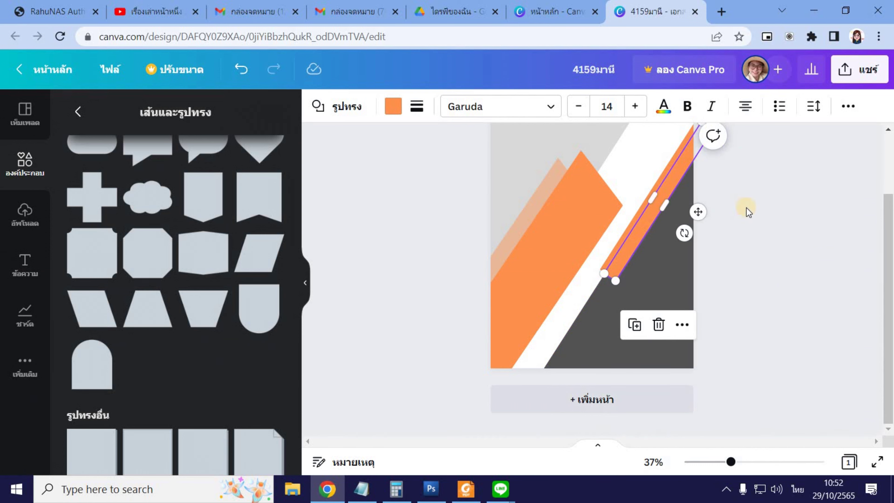
{"action": "left_click_drag", "start_coordinate": [669, 177], "coordinate": [530, 322]}
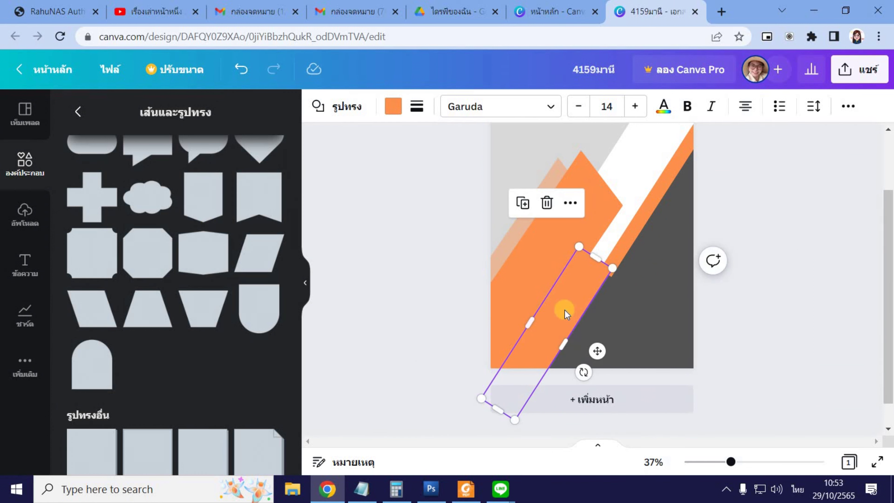
{"action": "mouse_move", "coordinate": [563, 308]}
{"action": "left_mouse_down"}
{"action": "mouse_move", "coordinate": [571, 302]}
{"action": "mouse_move", "coordinate": [546, 329]}
{"action": "mouse_move", "coordinate": [562, 320]}
{"action": "left_mouse_up"}
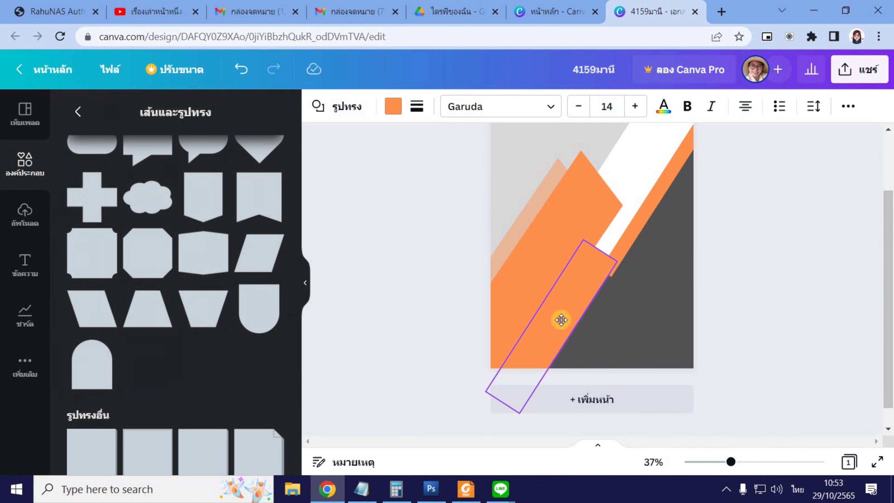
{"action": "left_click", "coordinate": [561, 320]}
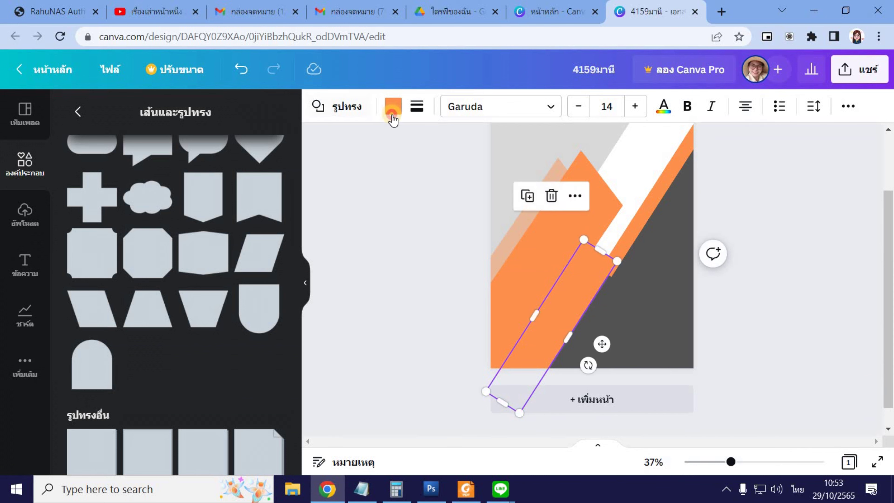
Recolour the widened orange strip along the dark grey shape's lower diagonal edge to medium grey.
{"action": "left_click", "coordinate": [394, 106]}
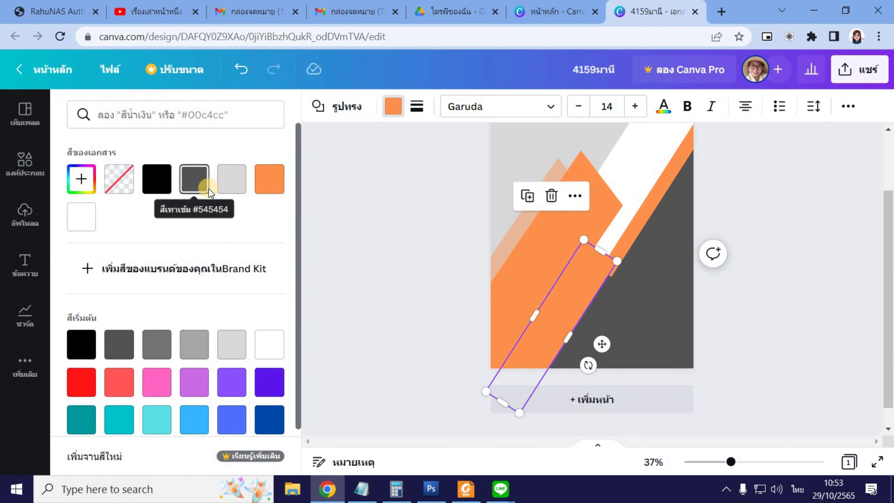
{"action": "left_click", "coordinate": [179, 337]}
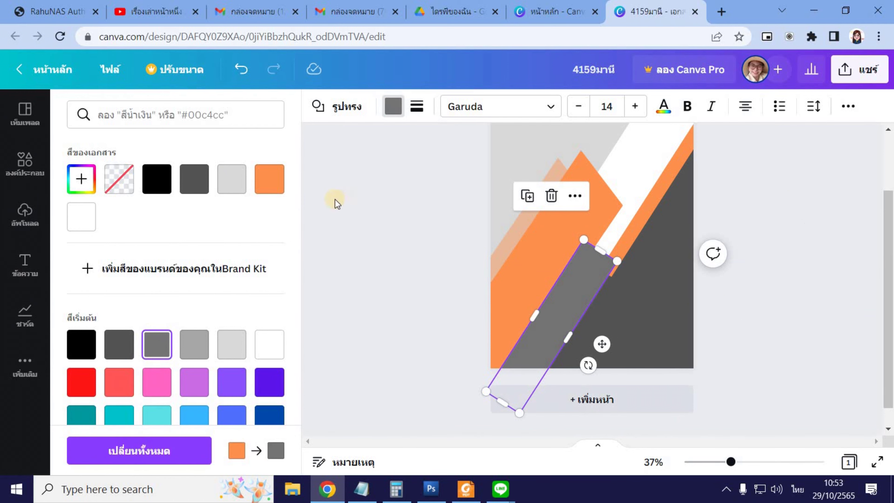
{"action": "left_click", "coordinate": [194, 344]}
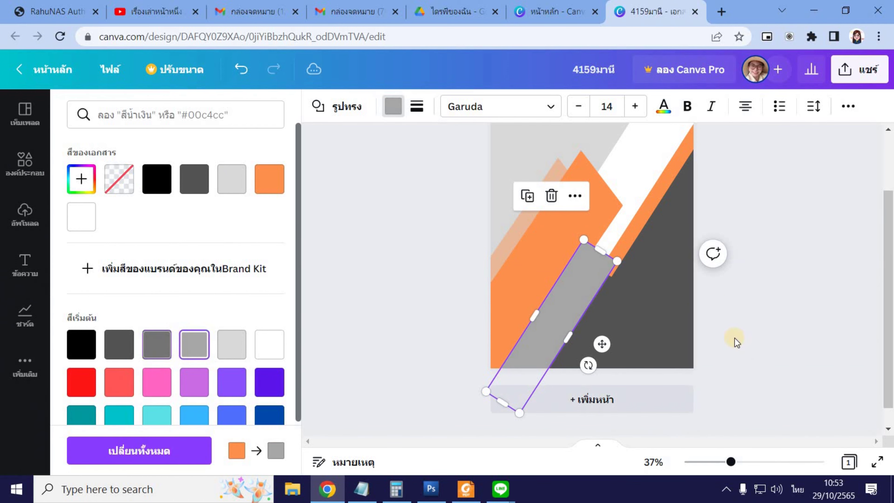
{"action": "left_click", "coordinate": [562, 307]}
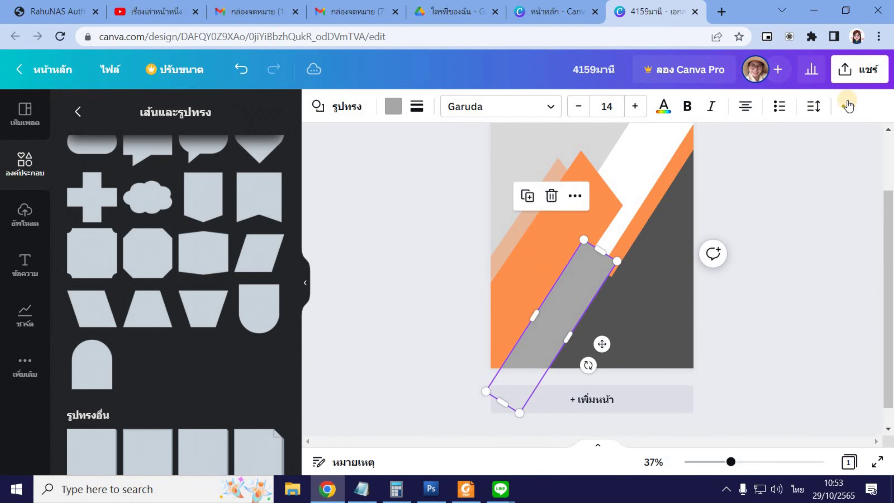
Bring the large solid orange parallelogram to the front so it overlaps the medium grey strip.
{"action": "left_click", "coordinate": [616, 210]}
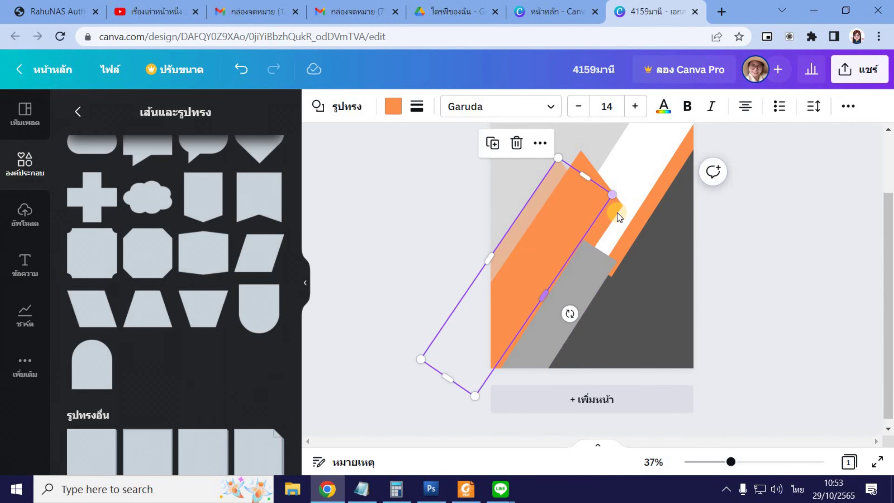
{"action": "key", "text": "ctrl+]"}
{"action": "left_click", "coordinate": [848, 106]}
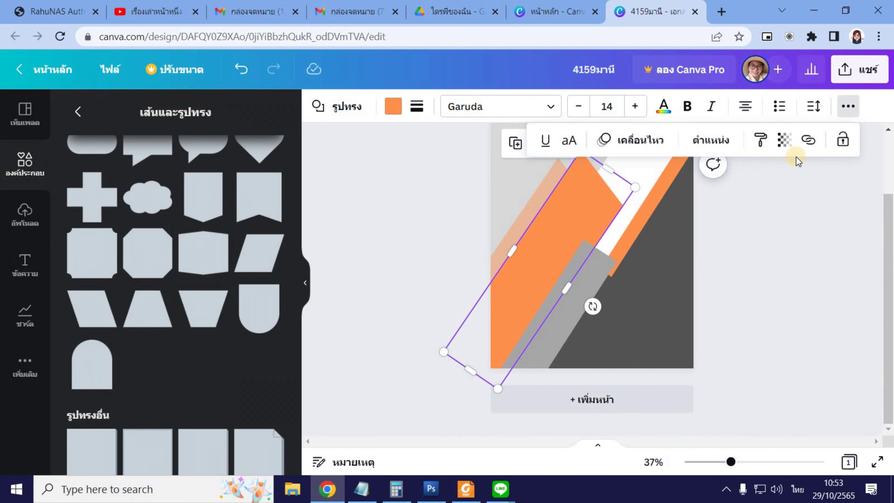
{"action": "left_click", "coordinate": [705, 141]}
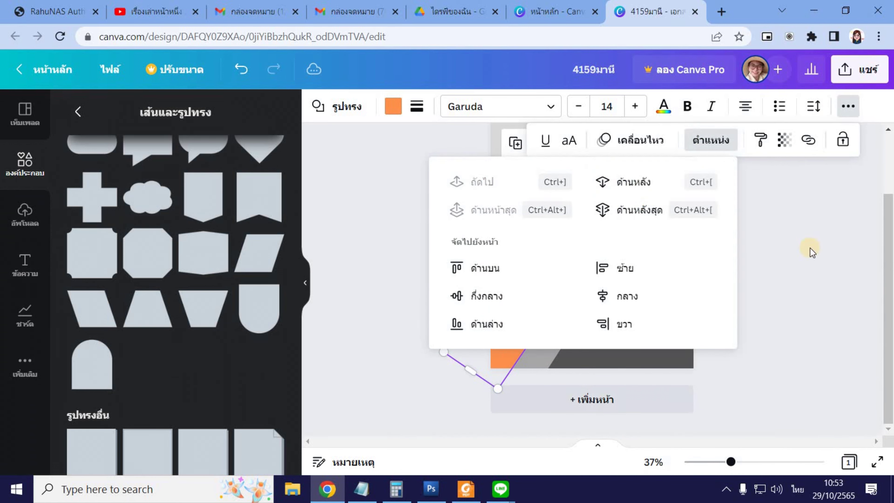
{"action": "left_click", "coordinate": [810, 248]}
{"action": "left_click", "coordinate": [816, 285]}
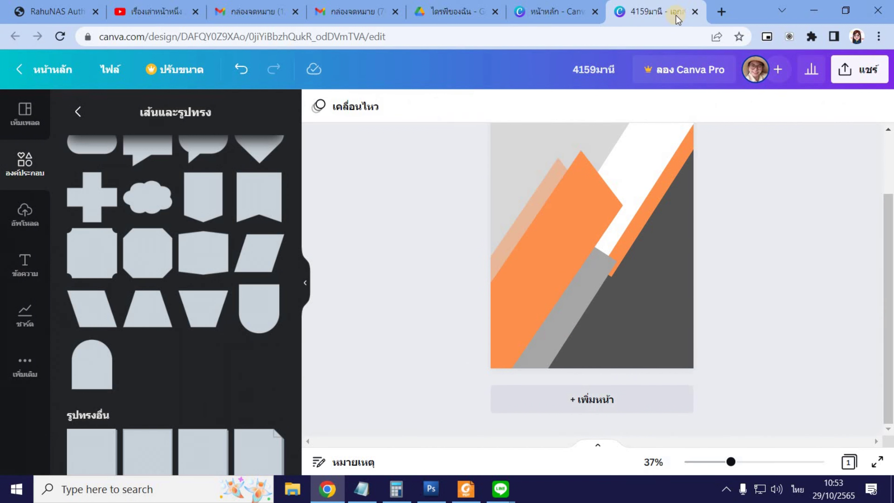
Find the hexagon in the frames collection and add it to the middle of the page.
{"action": "scroll", "coordinate": [794, 362], "scroll_direction": "up", "scroll_amount": 1}
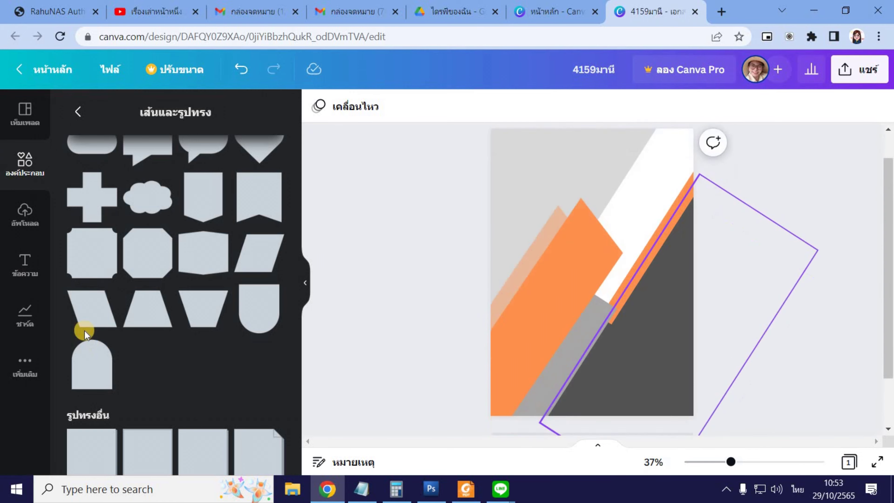
{"action": "left_click", "coordinate": [76, 113]}
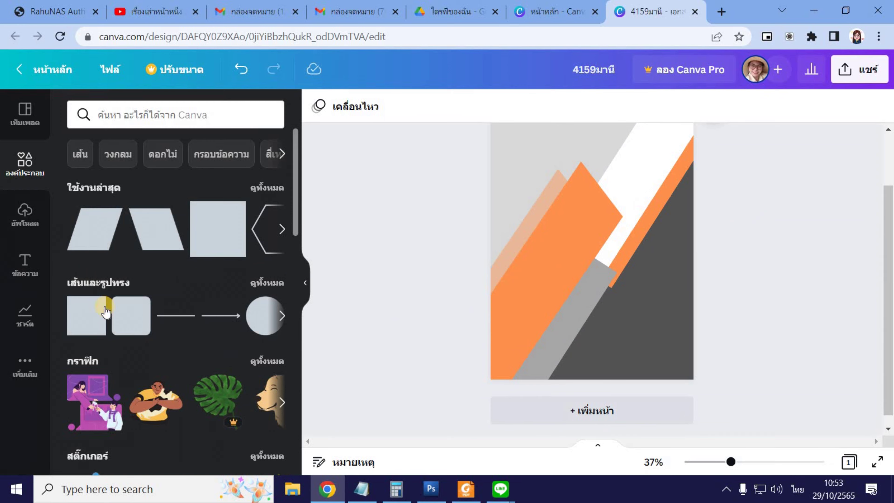
{"action": "scroll", "coordinate": [123, 313], "scroll_direction": "down", "scroll_amount": 8}
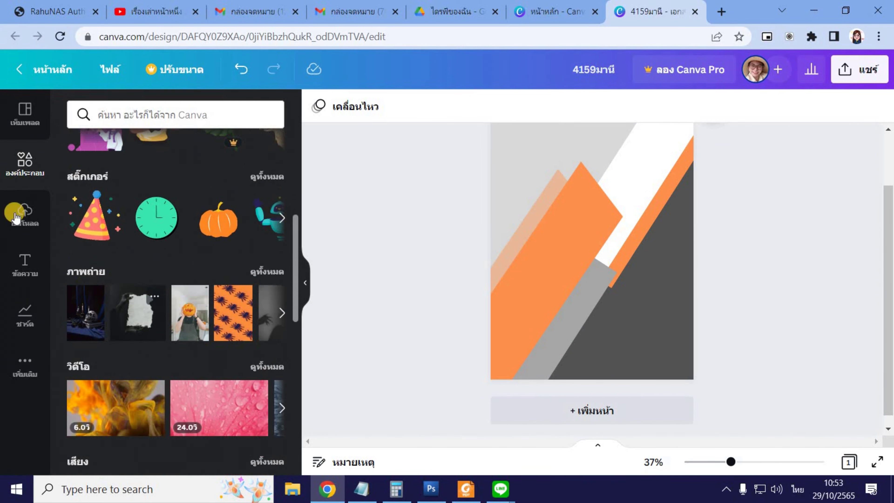
{"action": "scroll", "coordinate": [138, 274], "scroll_direction": "down", "scroll_amount": 10}
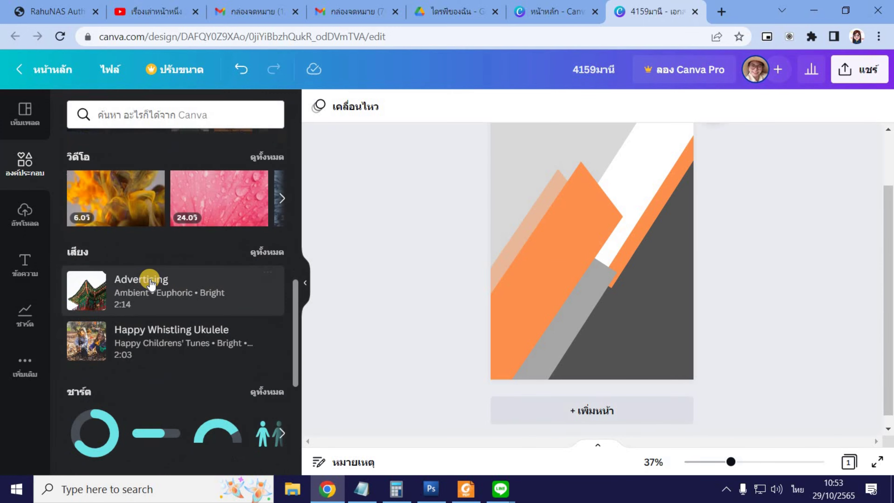
{"action": "scroll", "coordinate": [175, 251], "scroll_direction": "down", "scroll_amount": 6}
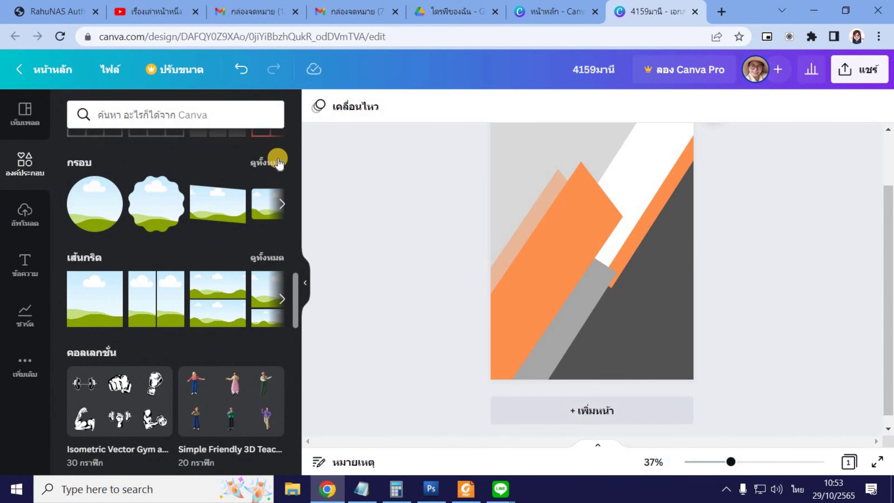
{"action": "left_click", "coordinate": [250, 170]}
{"action": "scroll", "coordinate": [199, 288], "scroll_direction": "down", "scroll_amount": 2}
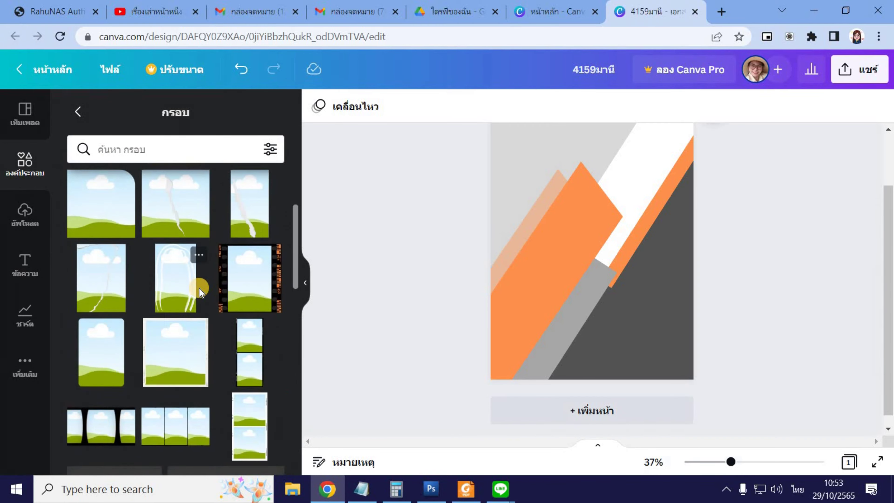
{"action": "scroll", "coordinate": [200, 288], "scroll_direction": "down", "scroll_amount": 15}
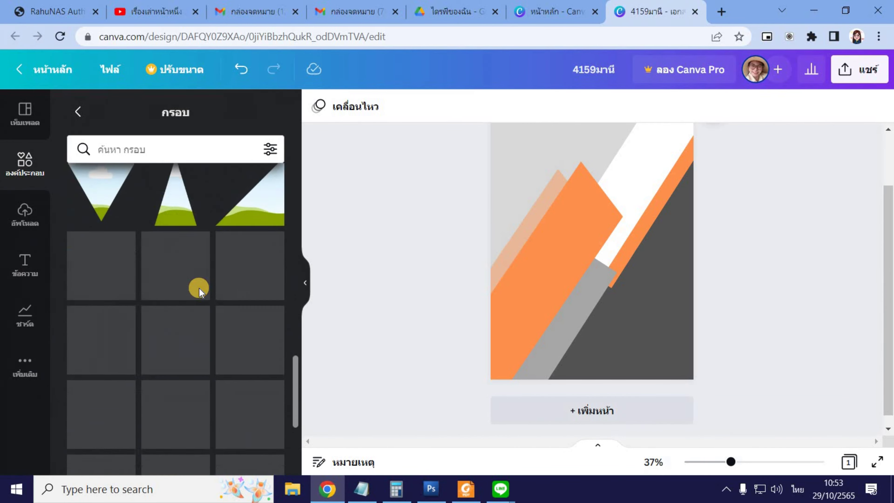
{"action": "scroll", "coordinate": [200, 288], "scroll_direction": "down", "scroll_amount": 5}
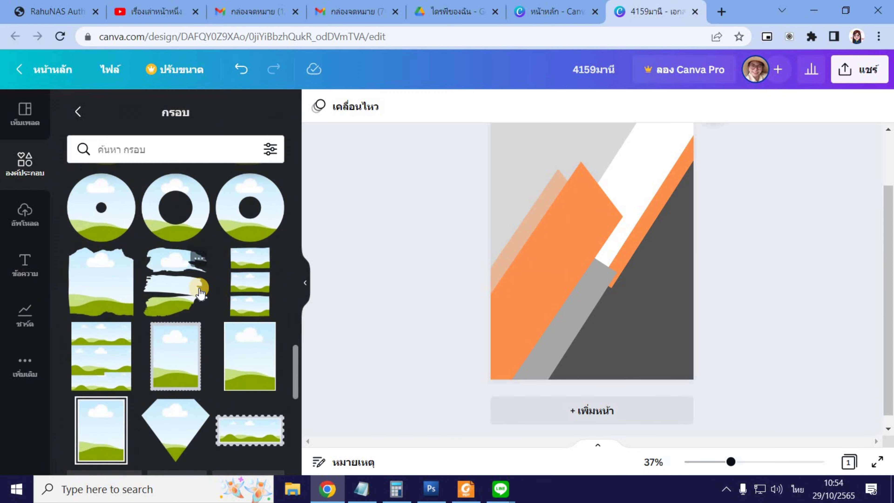
{"action": "scroll", "coordinate": [200, 292], "scroll_direction": "down", "scroll_amount": 8}
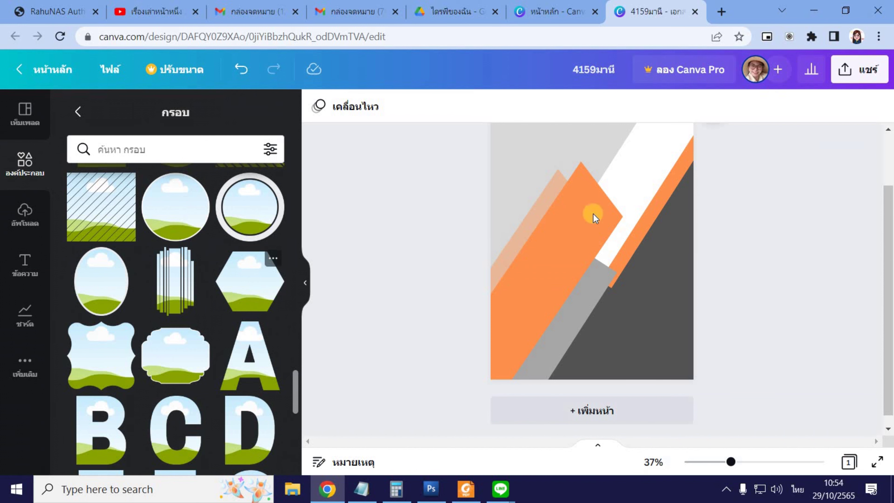
{"action": "left_click_drag", "start_coordinate": [593, 214], "coordinate": [573, 237]}
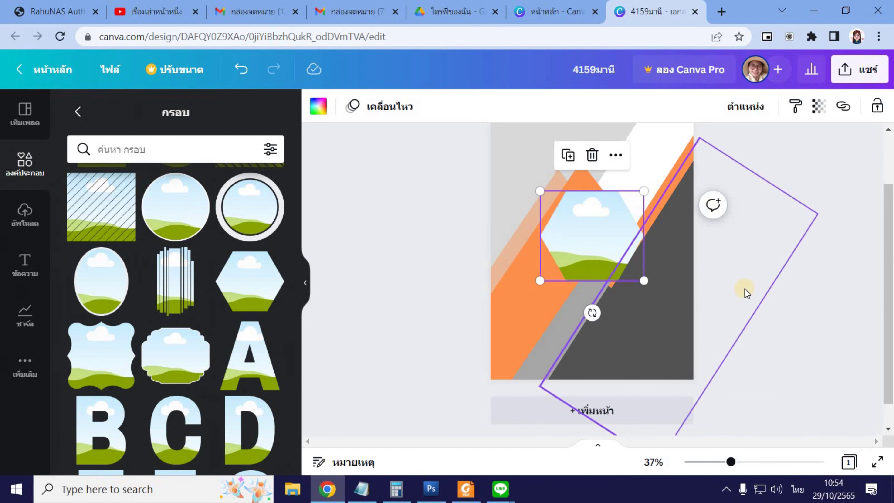
Enlarge the hexagon frame proportionally over the centre of the page, covering the diagonal shapes.
{"action": "scroll", "coordinate": [745, 289], "scroll_direction": "up", "scroll_amount": 2}
{"action": "left_click_drag", "start_coordinate": [522, 258], "coordinate": [519, 258]}
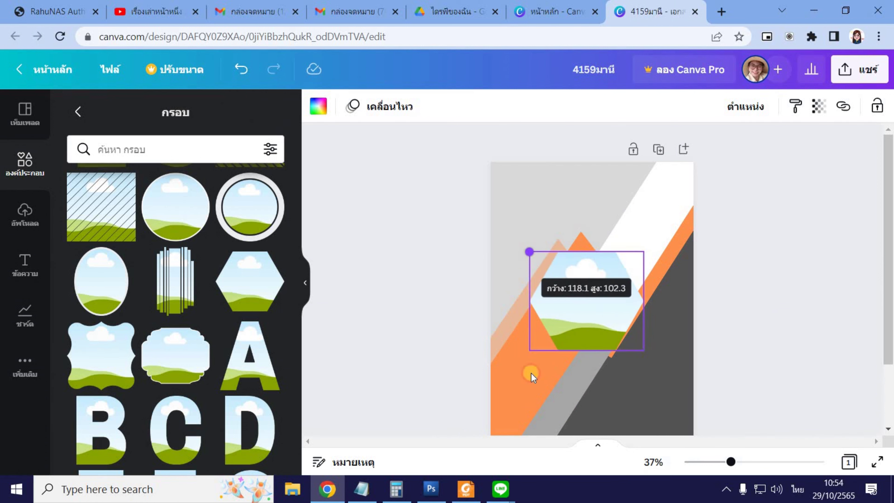
{"action": "left_click_drag", "start_coordinate": [532, 377], "coordinate": [531, 377]}
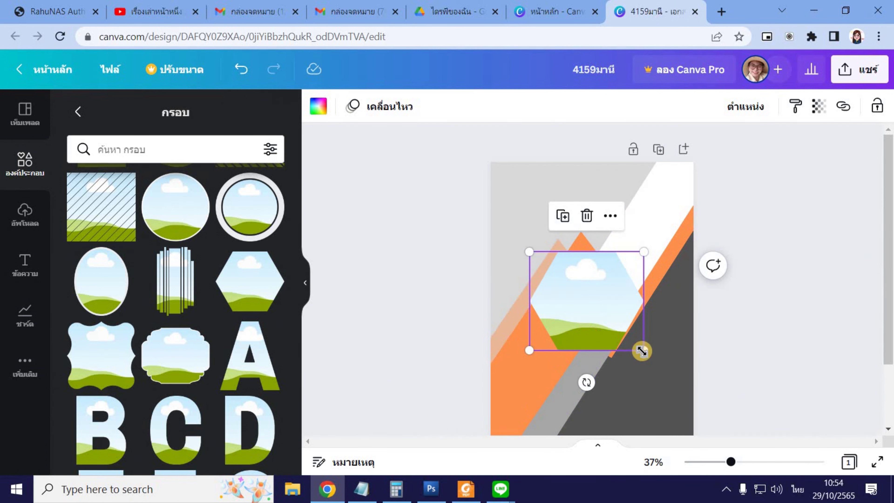
{"action": "left_click_drag", "start_coordinate": [648, 358], "coordinate": [650, 360]}
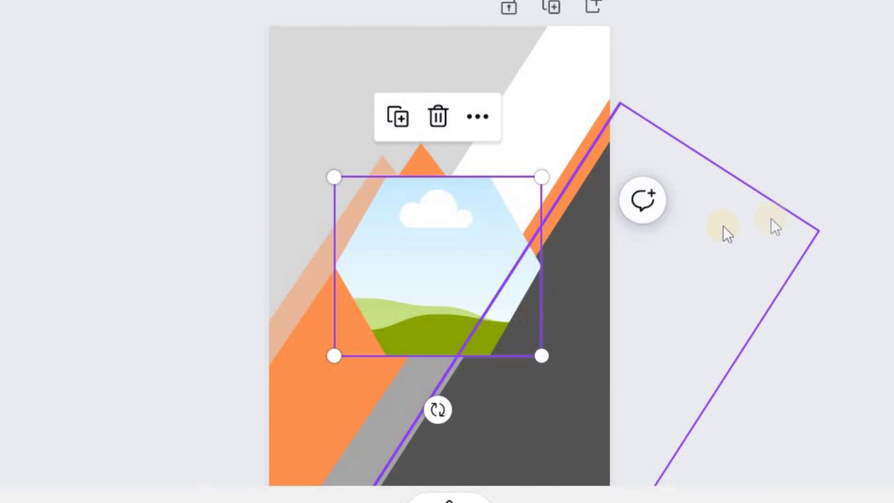
Rotate the dark grey shape slightly steeper to match the hexagon's slanted side and reposition it against the page's right edge.
{"action": "left_click", "coordinate": [239, 325]}
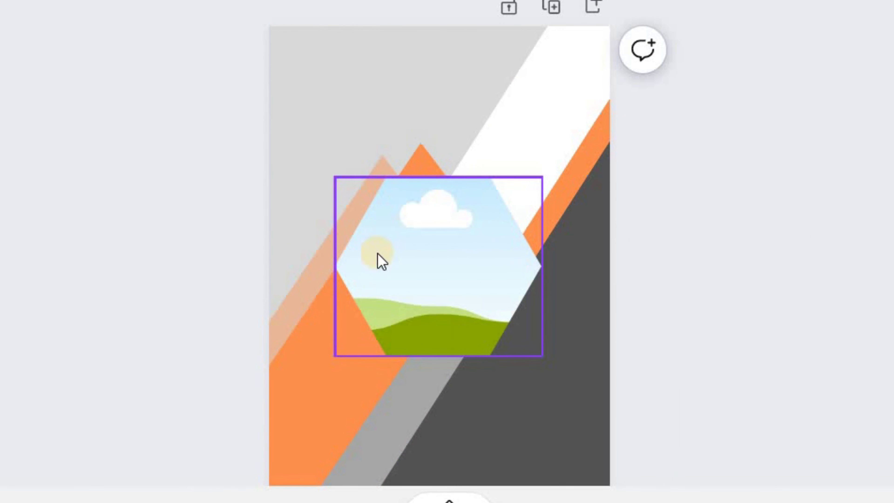
{"action": "left_click", "coordinate": [807, 265]}
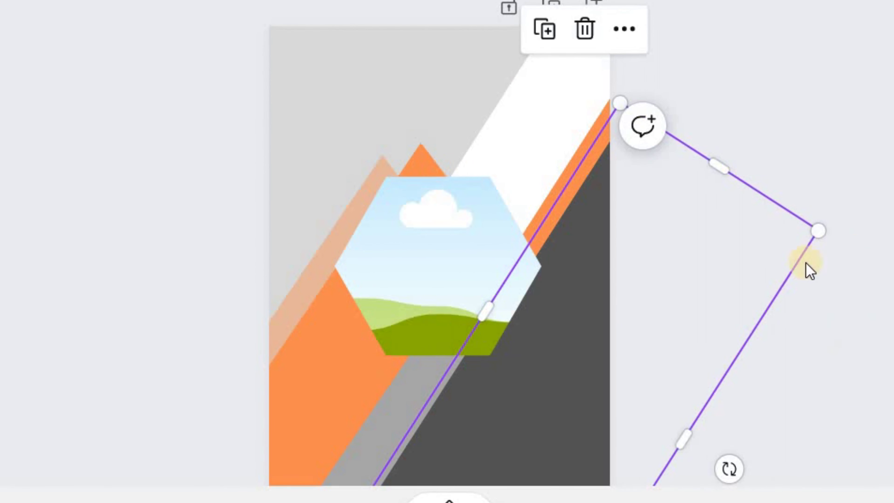
{"action": "left_click_drag", "start_coordinate": [729, 469], "coordinate": [734, 460]}
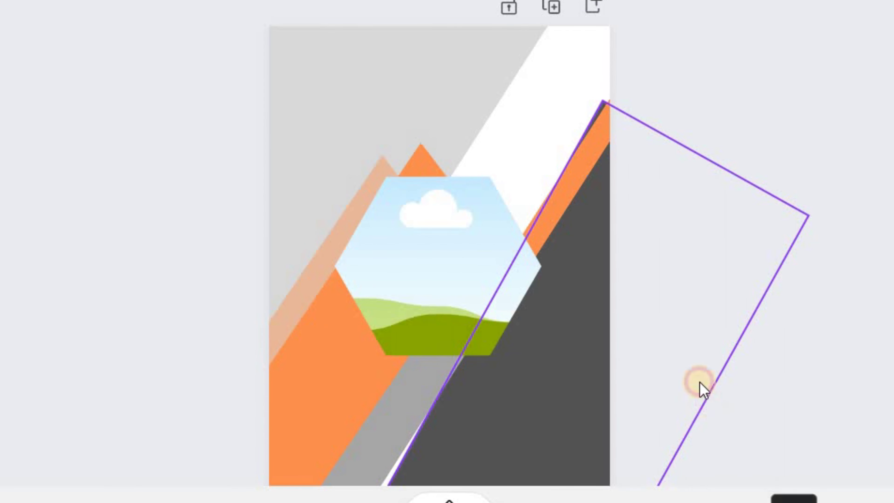
{"action": "left_click_drag", "start_coordinate": [682, 373], "coordinate": [695, 334]}
{"action": "left_click_drag", "start_coordinate": [813, 99], "coordinate": [813, 101]}
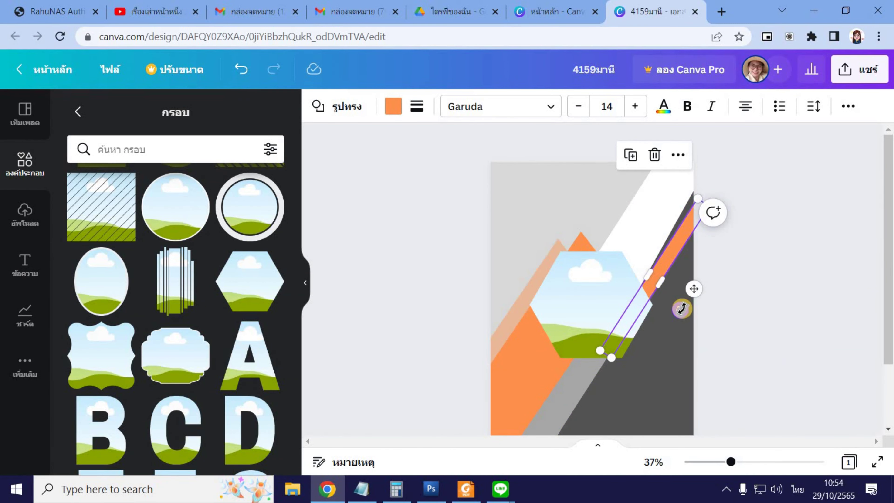
Rotate and realign the narrow orange strip along the dark grey shape's diagonal edge, and rotate the light grey shape to -60°.
{"action": "left_click_drag", "start_coordinate": [683, 305], "coordinate": [698, 268]}
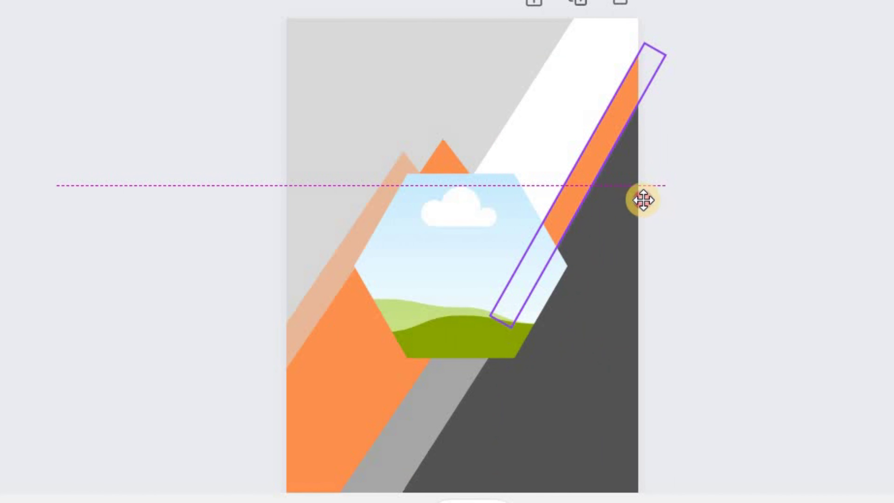
{"action": "left_click_drag", "start_coordinate": [644, 201], "coordinate": [643, 199]}
{"action": "left_click", "coordinate": [473, 116]}
{"action": "left_click_drag", "start_coordinate": [471, 281], "coordinate": [487, 282]}
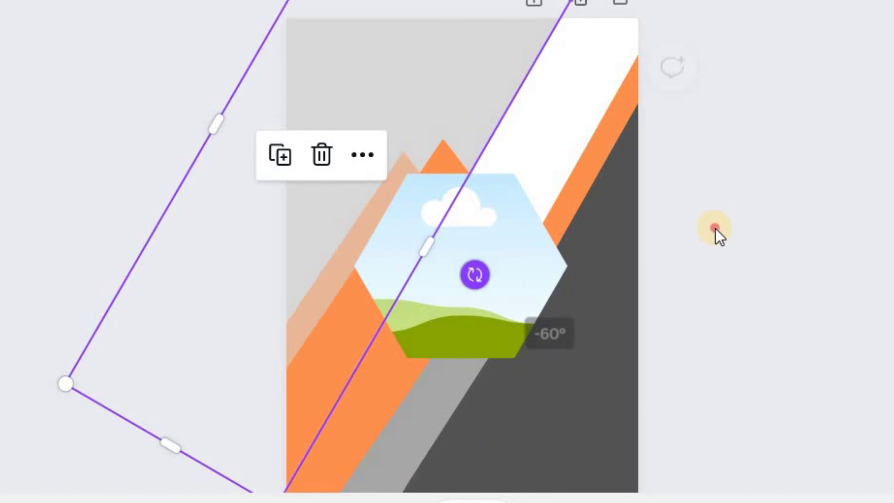
{"action": "left_click", "coordinate": [737, 254]}
Lengthen the dark grey shape past the page's bottom edge so its lower corner leaves no white gap.
{"action": "left_click", "coordinate": [573, 302]}
{"action": "scroll", "coordinate": [392, 316], "scroll_direction": "down", "scroll_amount": 4}
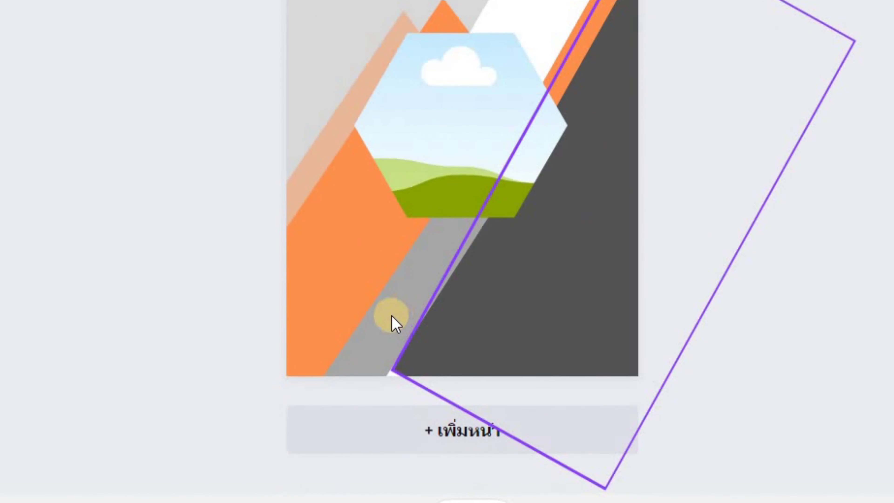
{"action": "left_click", "coordinate": [473, 323]}
{"action": "left_click", "coordinate": [545, 300]}
{"action": "left_click_drag", "start_coordinate": [494, 425], "coordinate": [472, 465]}
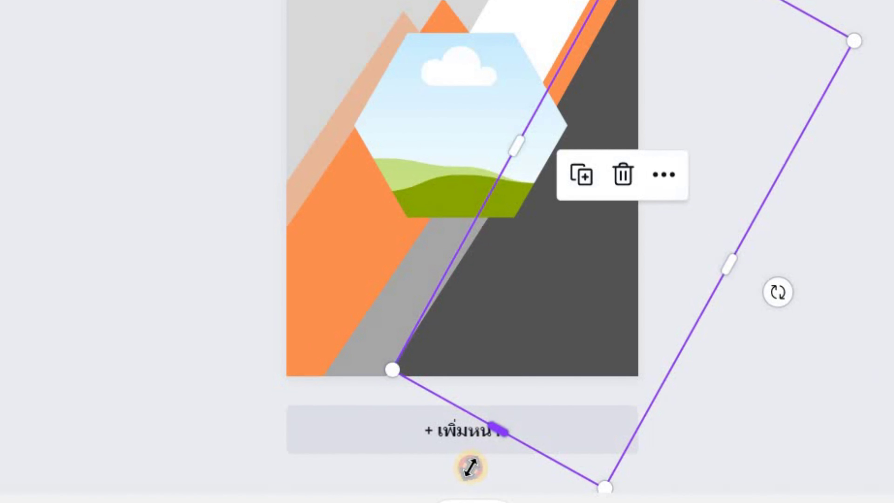
Rotate the medium grey strip below the hexagon to -60°.
{"action": "left_click", "coordinate": [377, 324]}
{"action": "left_click_drag", "start_coordinate": [455, 368], "coordinate": [463, 366]}
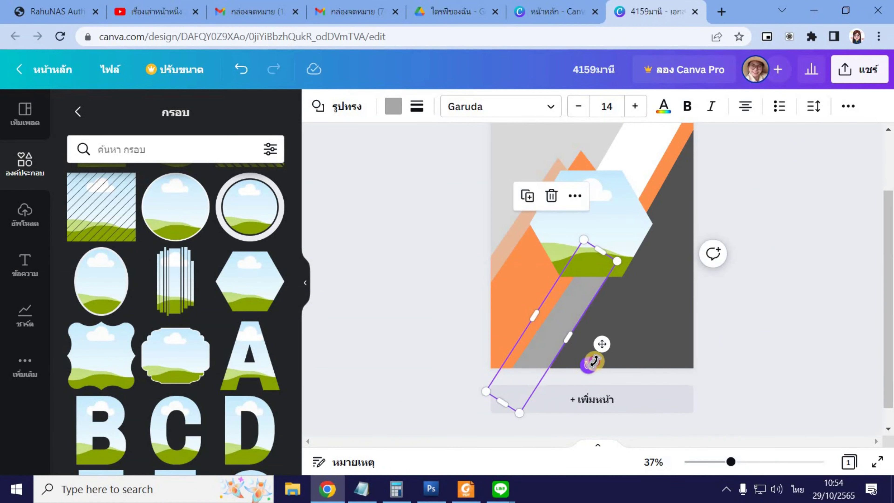
{"action": "left_click_drag", "start_coordinate": [592, 362], "coordinate": [592, 362]}
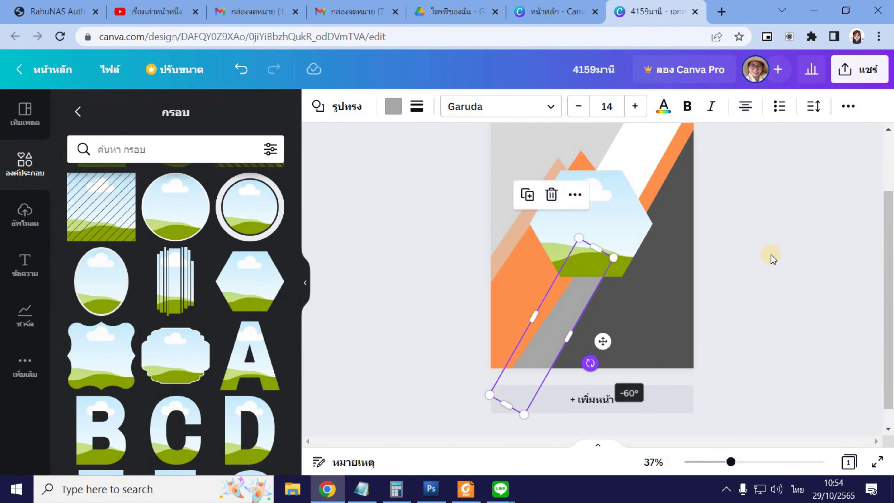
Rotate the large solid orange parallelogram and its translucent copy to -60°, parallel to the other diagonal shapes.
{"action": "left_click", "coordinate": [567, 303]}
{"action": "left_click_drag", "start_coordinate": [594, 306], "coordinate": [600, 308]}
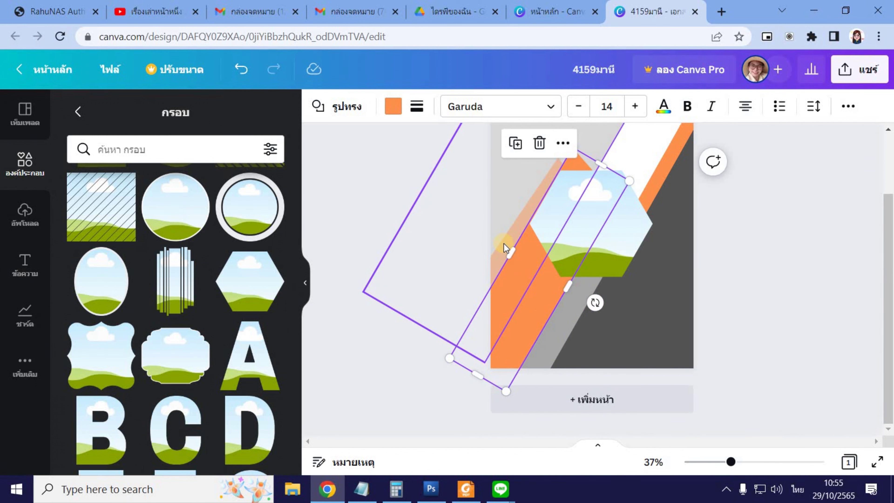
{"action": "left_click", "coordinate": [504, 244]}
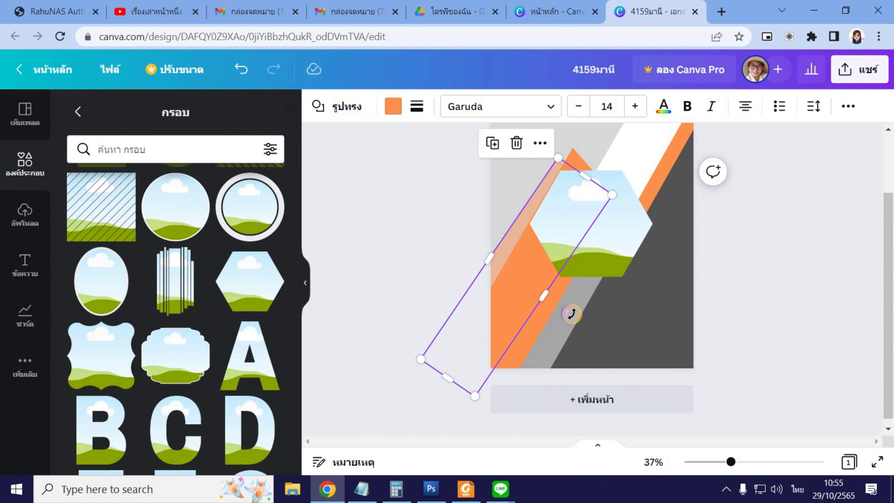
{"action": "left_click_drag", "start_coordinate": [575, 313], "coordinate": [577, 311]}
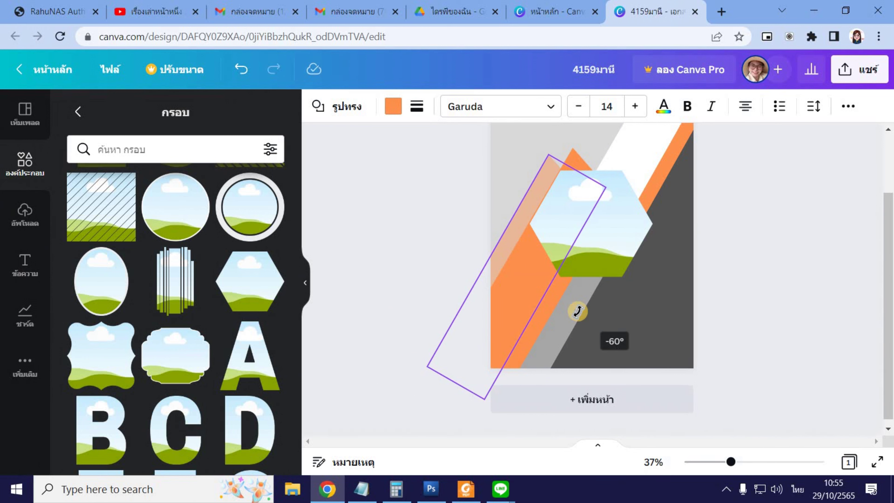
{"action": "left_click_drag", "start_coordinate": [765, 252], "coordinate": [765, 251]}
Shrink the hexagon photo frame slightly and recentre it horizontally on the page.
{"action": "left_click", "coordinate": [555, 258]}
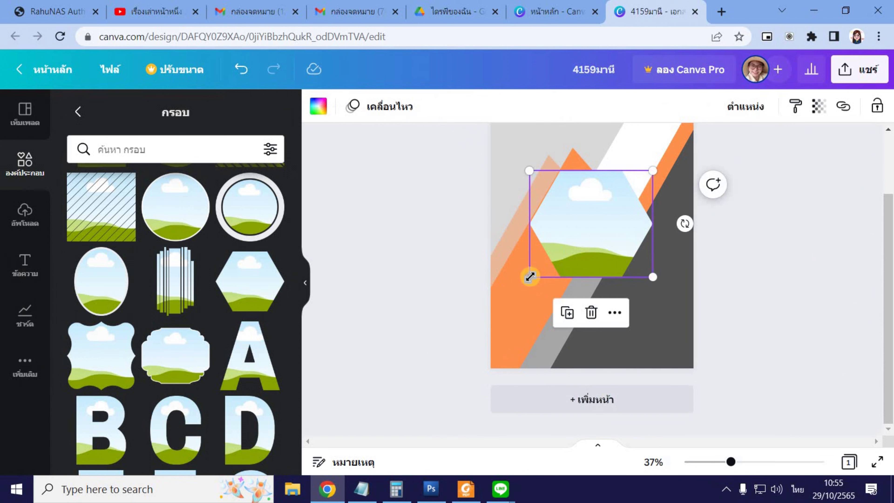
{"action": "left_click_drag", "start_coordinate": [531, 278], "coordinate": [541, 278]}
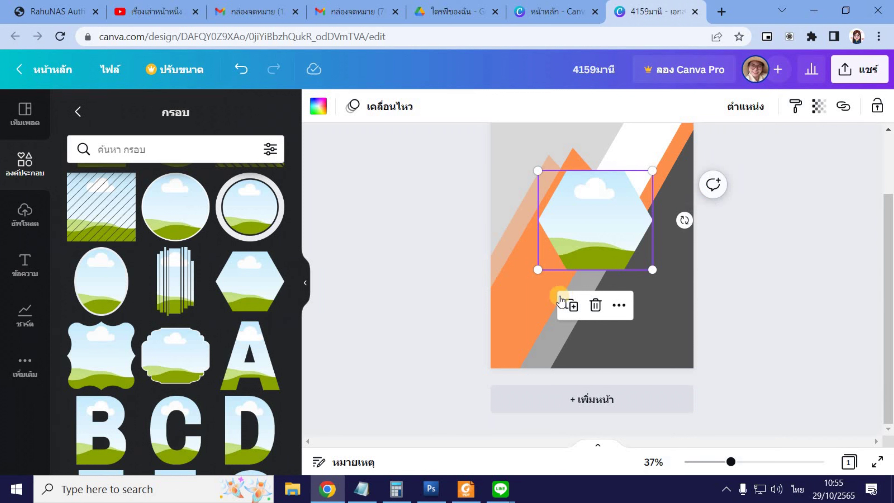
{"action": "left_click_drag", "start_coordinate": [540, 266], "coordinate": [550, 259]}
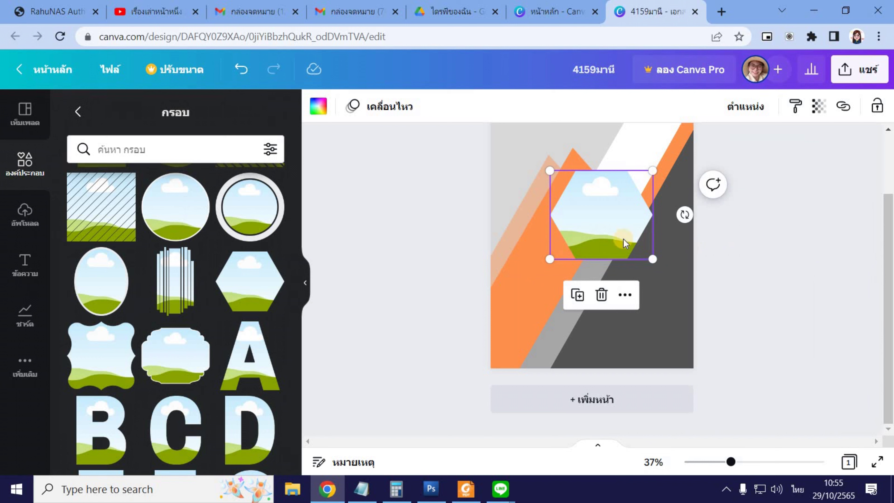
{"action": "left_click_drag", "start_coordinate": [609, 236], "coordinate": [605, 250]}
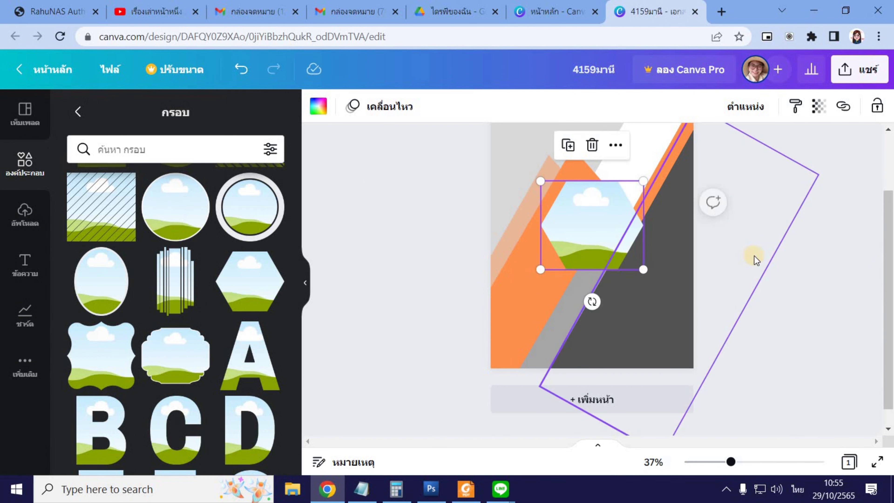
{"action": "left_click", "coordinate": [758, 263]}
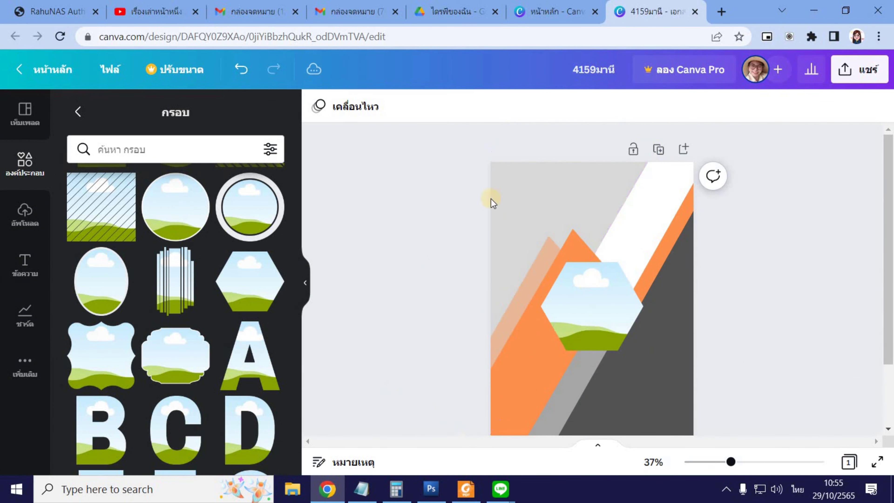
Add a solid hexagon shape with flat top and bottom edges over the photo frame and colour it yellow.
{"action": "left_click", "coordinate": [78, 111]}
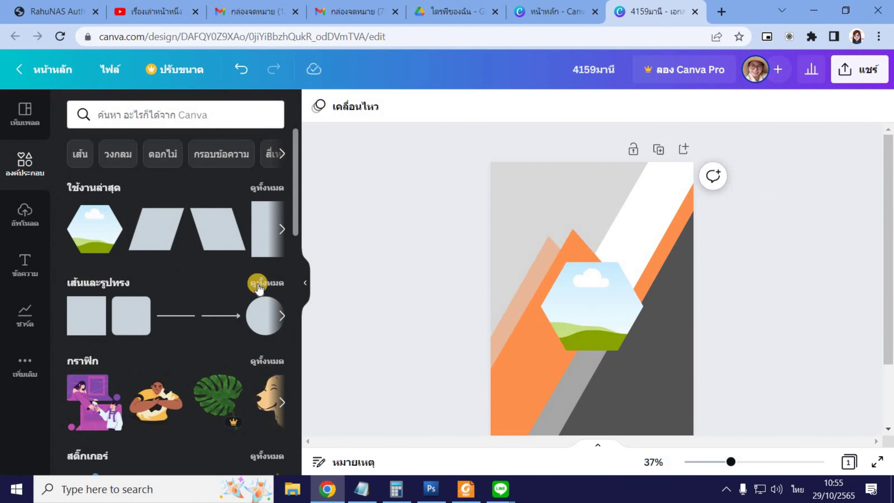
{"action": "left_click", "coordinate": [273, 290]}
{"action": "scroll", "coordinate": [179, 364], "scroll_direction": "down", "scroll_amount": 6}
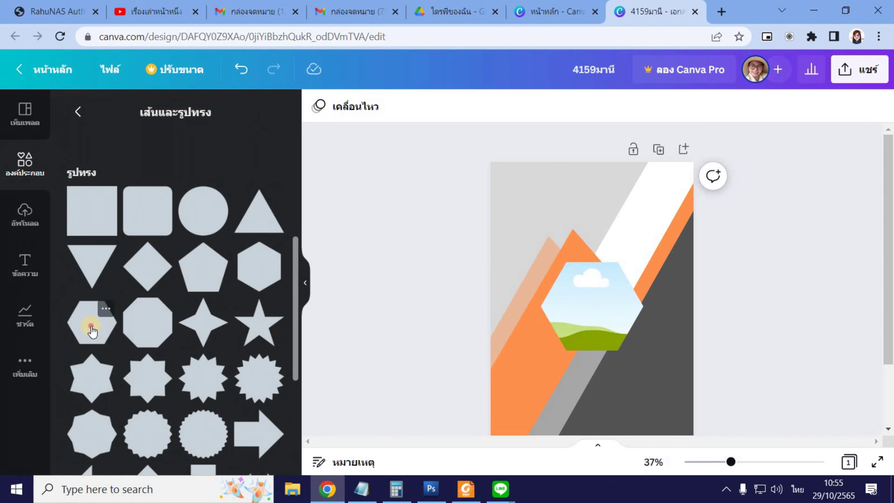
{"action": "left_click", "coordinate": [123, 327]}
{"action": "left_click_drag", "start_coordinate": [544, 262], "coordinate": [527, 250]}
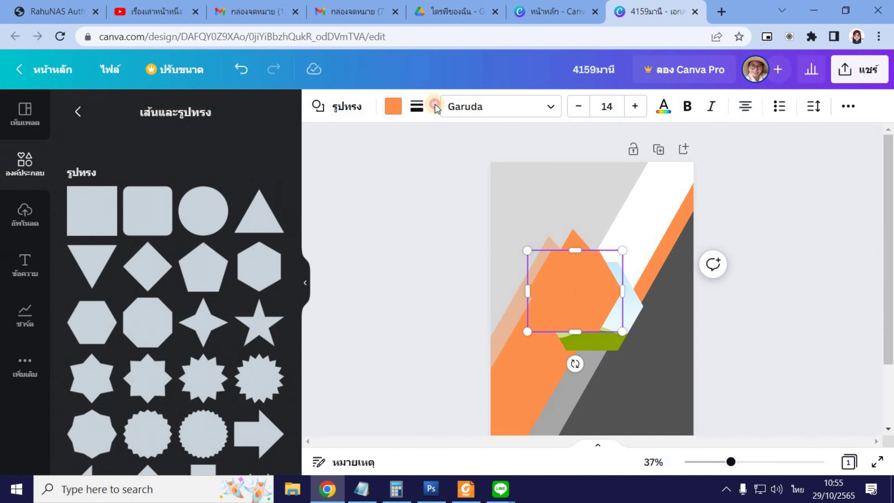
{"action": "left_click", "coordinate": [393, 106]}
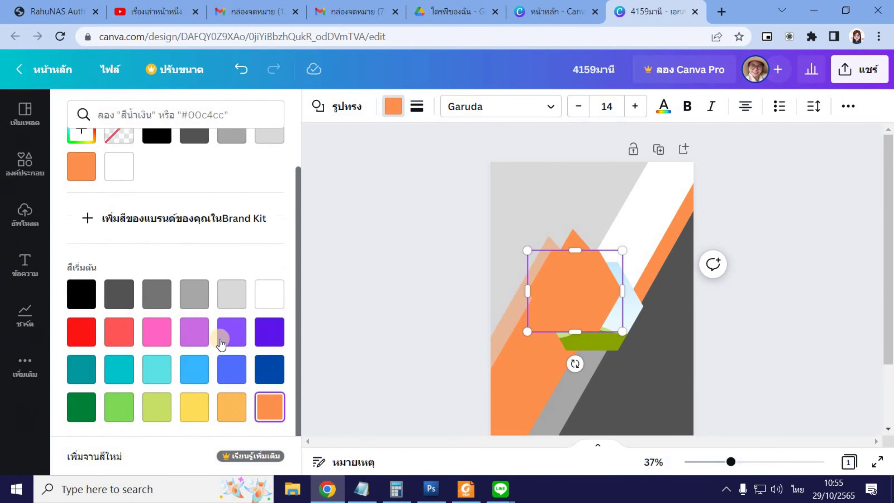
{"action": "left_click", "coordinate": [227, 406]}
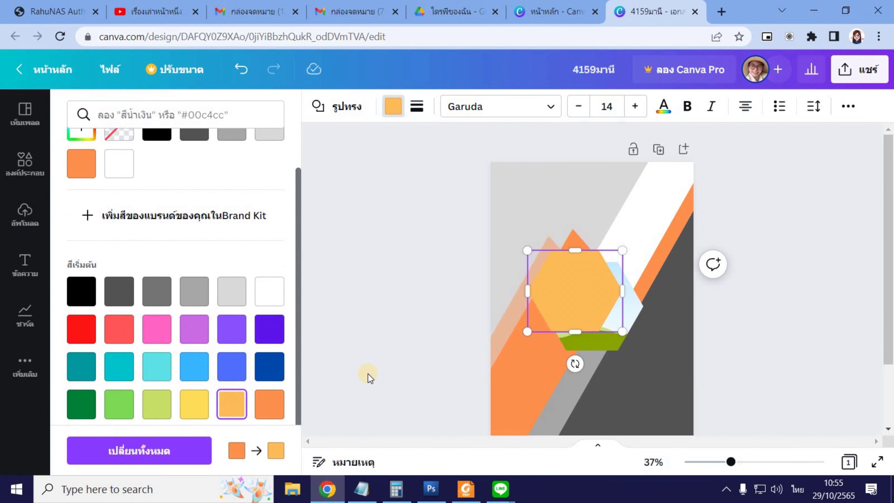
{"action": "left_click", "coordinate": [193, 406]}
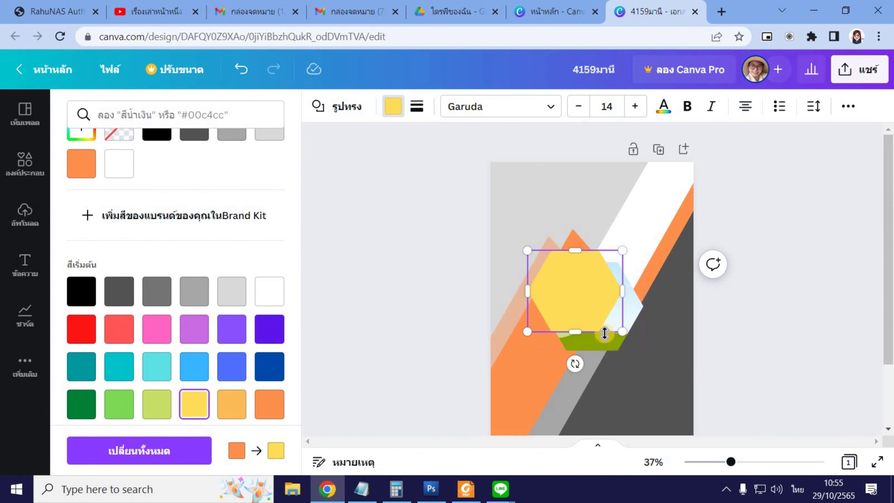
Enlarge the yellow hexagon and centre it behind the photo frame to form an even border.
{"action": "left_click_drag", "start_coordinate": [622, 331], "coordinate": [642, 349]}
{"action": "left_click_drag", "start_coordinate": [597, 309], "coordinate": [616, 319]}
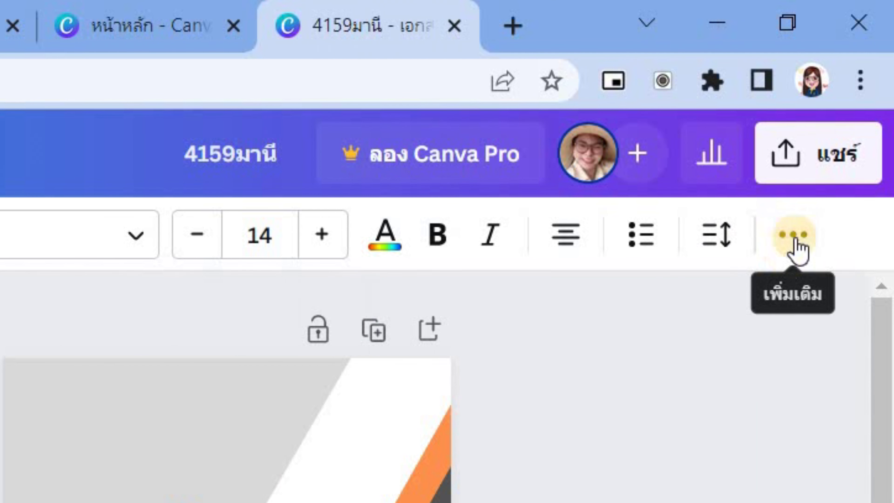
{"action": "left_click", "coordinate": [849, 107]}
{"action": "left_click", "coordinate": [503, 304]}
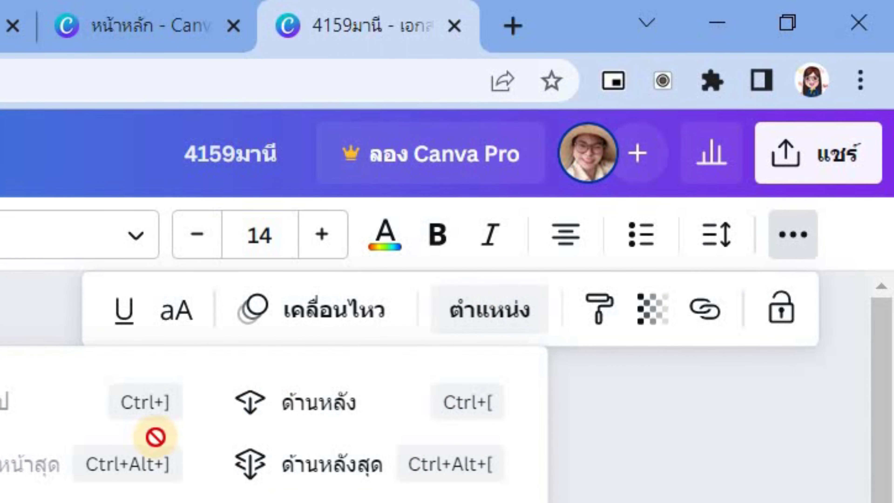
{"action": "left_click", "coordinate": [343, 410]}
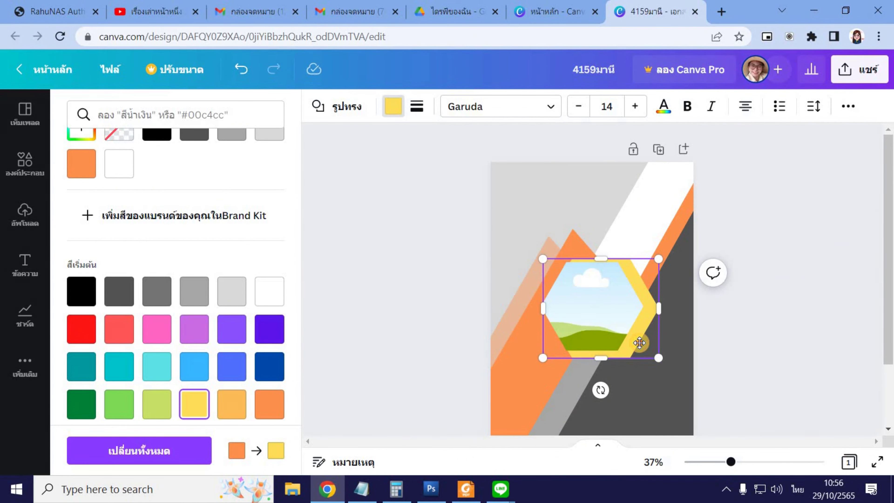
{"action": "left_click_drag", "start_coordinate": [646, 343], "coordinate": [639, 340]}
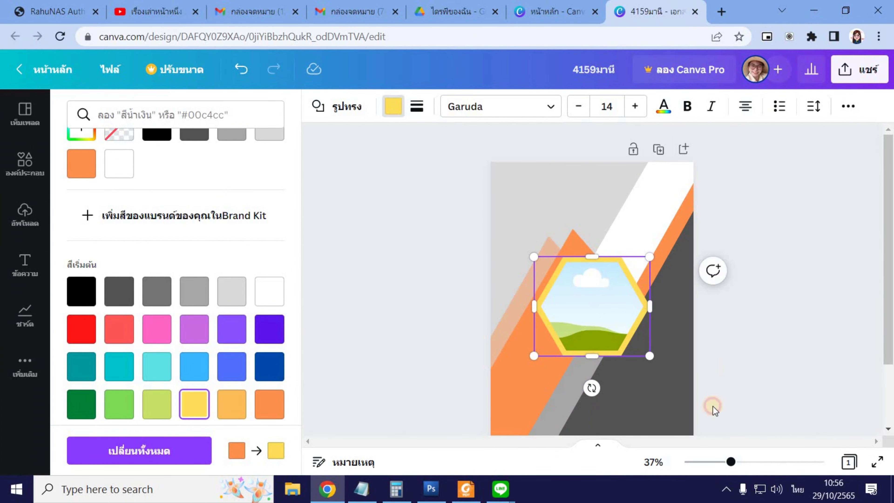
{"action": "key", "text": "Escape"}
{"action": "left_click", "coordinate": [608, 368]}
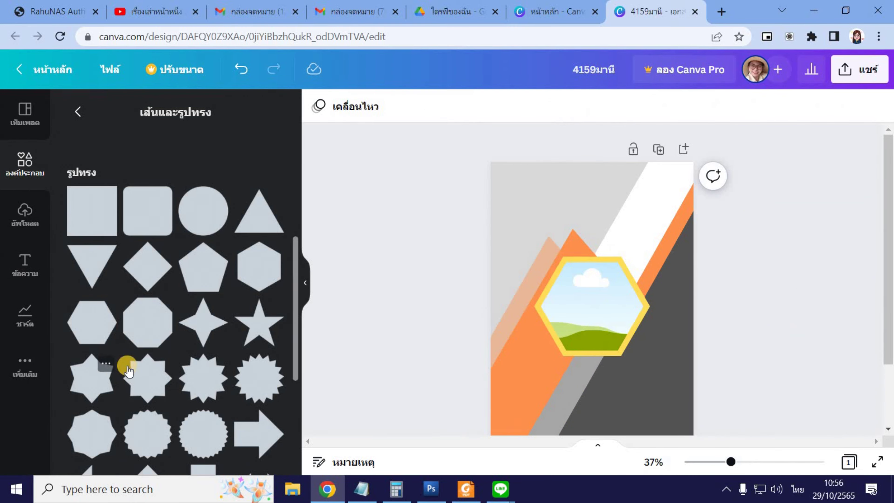
Add a thin hexagon outline in the same yellow, enlarged and centred around the bordered photo frame.
{"action": "scroll", "coordinate": [120, 375], "scroll_direction": "down", "scroll_amount": 10}
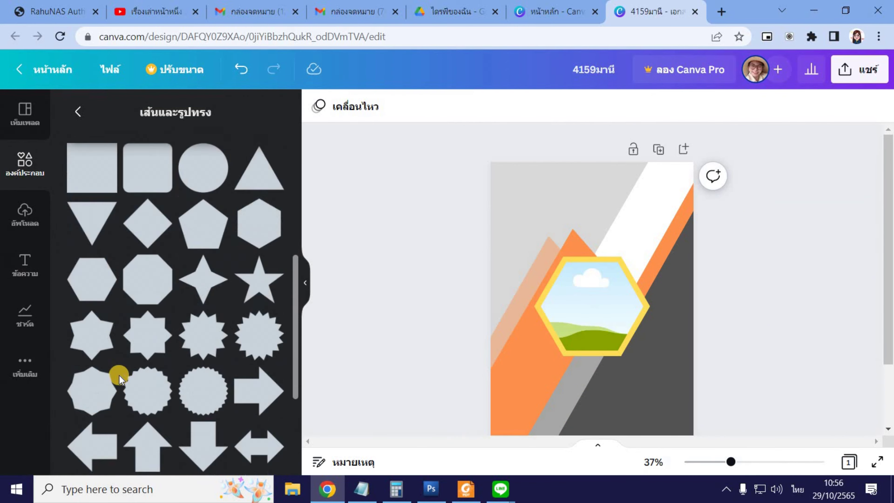
{"action": "scroll", "coordinate": [120, 376], "scroll_direction": "down", "scroll_amount": 15}
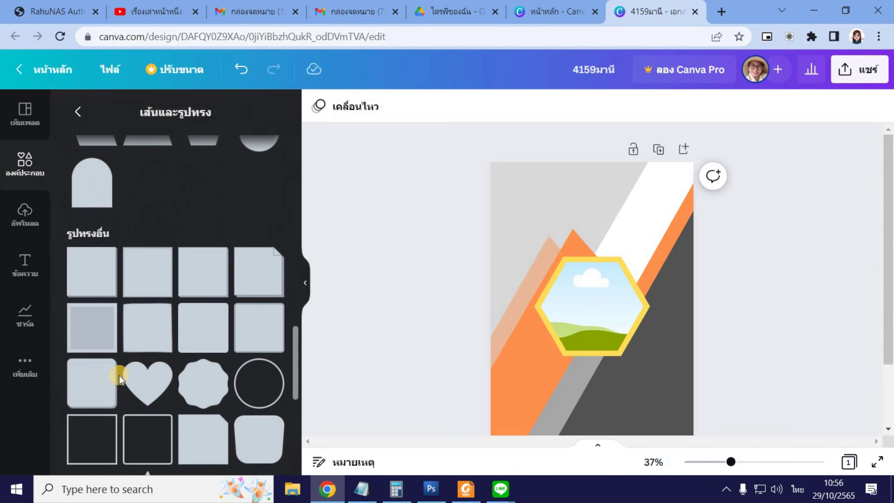
{"action": "scroll", "coordinate": [160, 353], "scroll_direction": "down", "scroll_amount": 15}
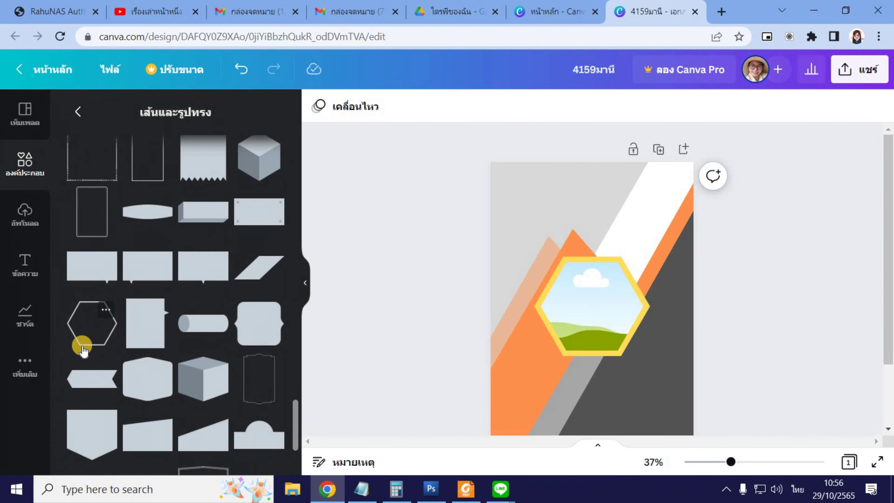
{"action": "left_click", "coordinate": [95, 331]}
{"action": "left_click_drag", "start_coordinate": [585, 304], "coordinate": [570, 296]}
{"action": "left_click", "coordinate": [318, 106]}
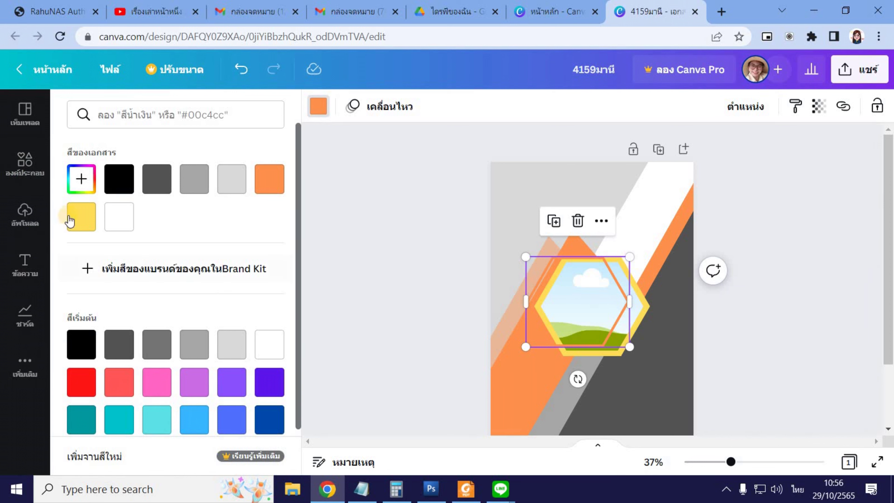
{"action": "left_click", "coordinate": [77, 214]}
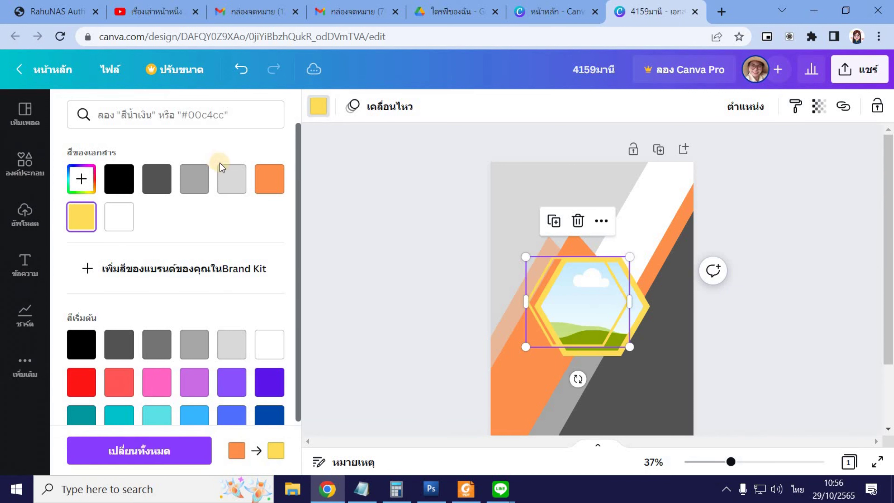
{"action": "left_click_drag", "start_coordinate": [630, 347], "coordinate": [614, 359]}
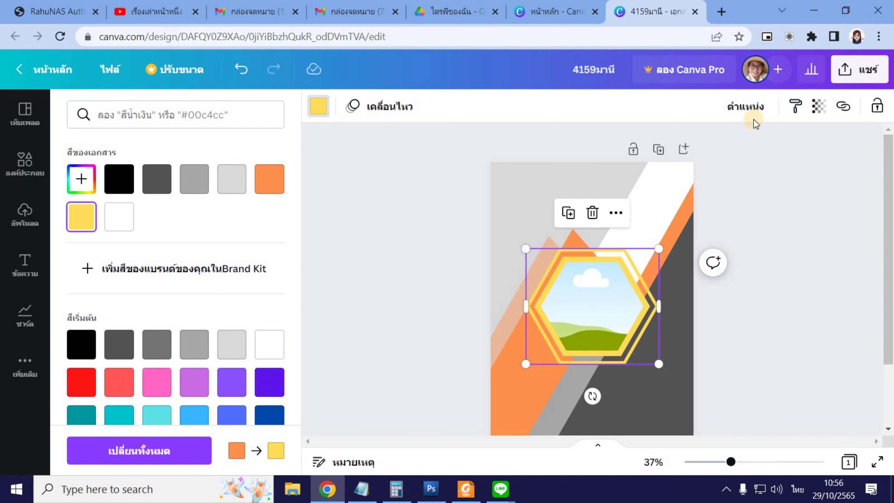
Send the thin yellow hexagon outline backward, behind the large orange parallelogram and the medium grey strip.
{"action": "left_click", "coordinate": [760, 120]}
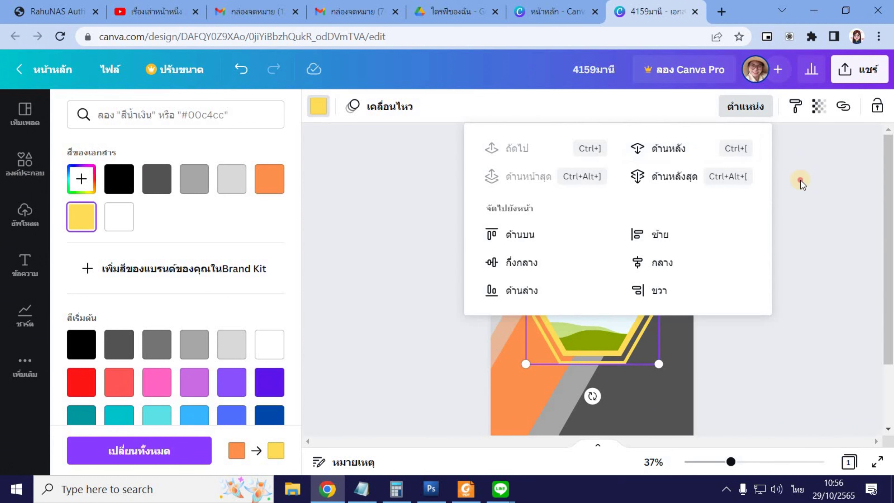
{"action": "left_click", "coordinate": [790, 257]}
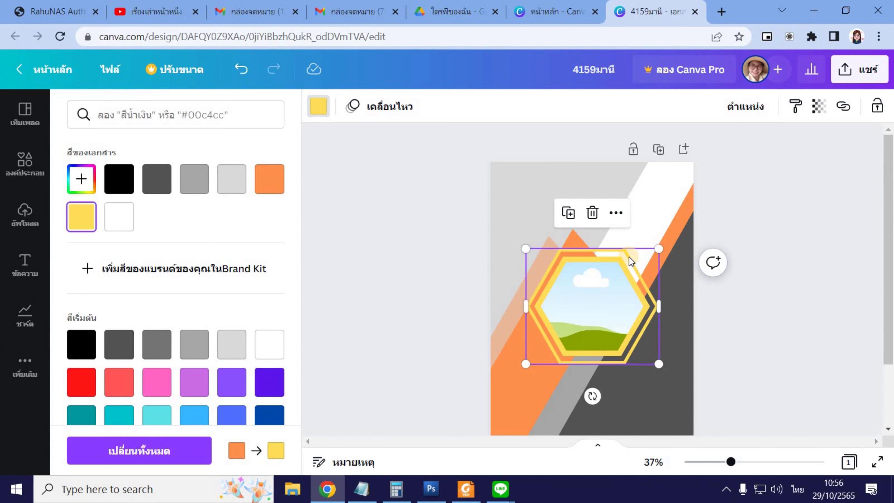
{"action": "left_click", "coordinate": [737, 120]}
{"action": "left_click", "coordinate": [677, 144]}
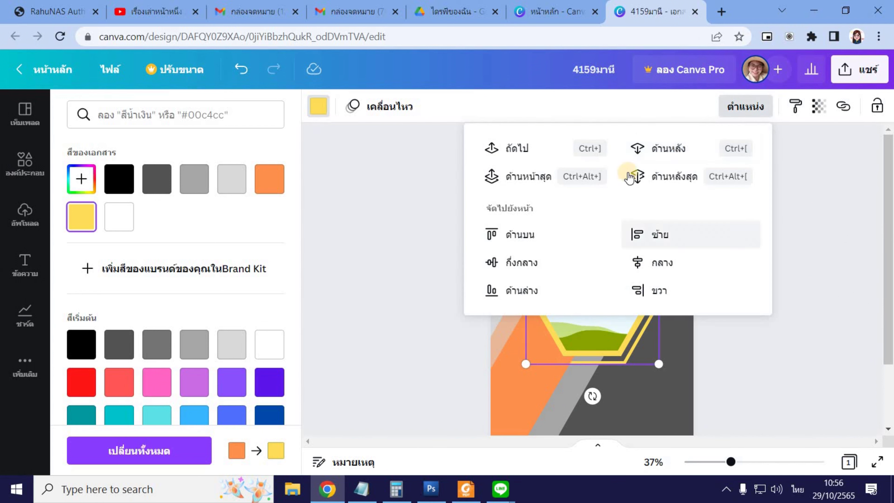
{"action": "left_click", "coordinate": [592, 300]}
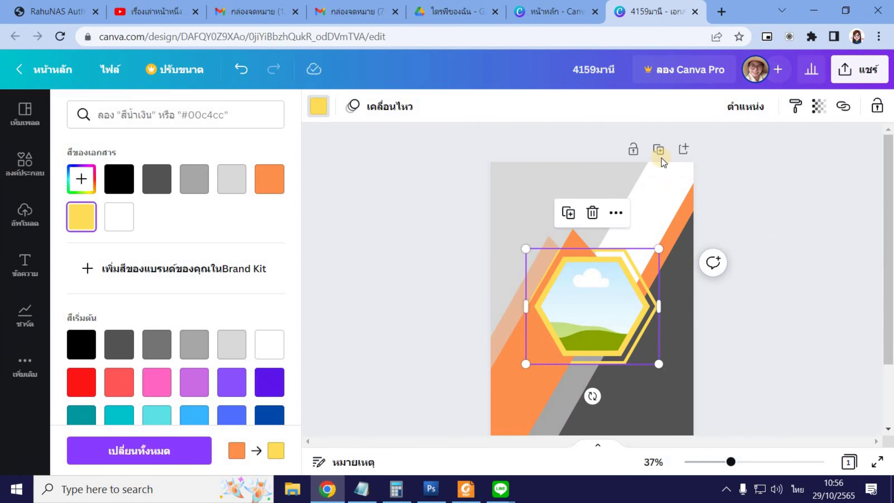
{"action": "left_click", "coordinate": [737, 107]}
{"action": "left_click", "coordinate": [675, 150]}
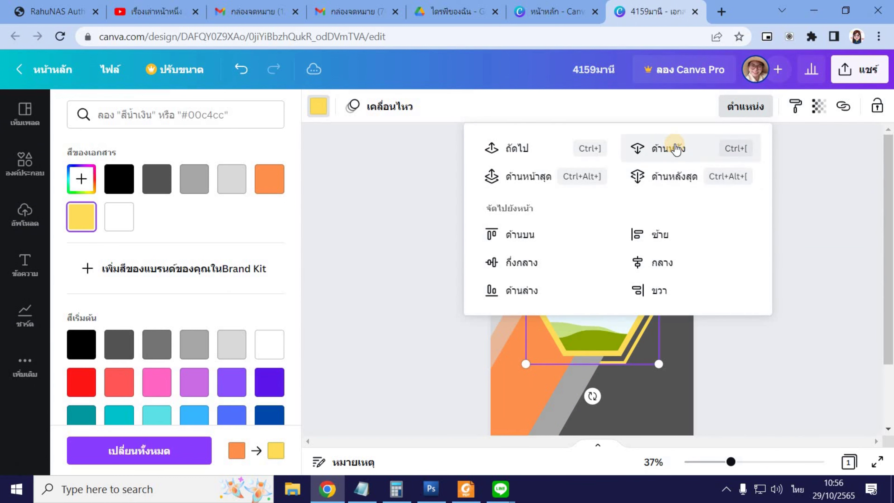
{"action": "left_click", "coordinate": [833, 197]}
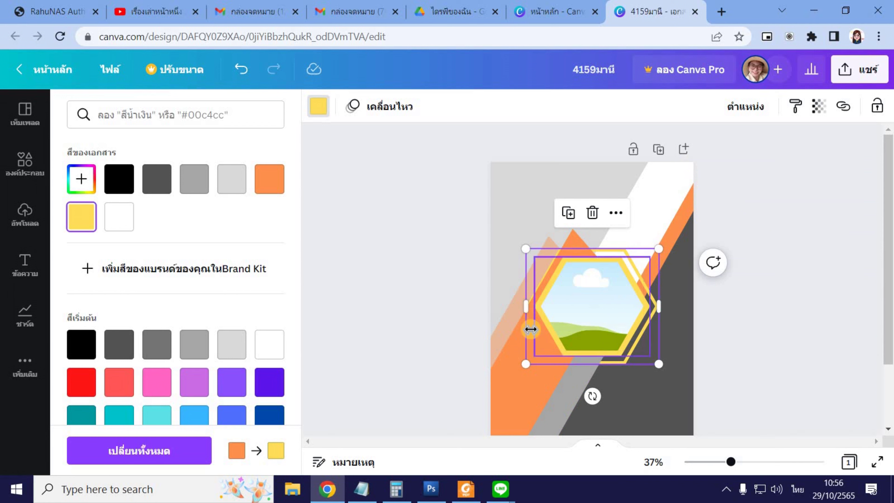
Nudge the large solid orange parallelogram slightly up and to the left.
{"action": "left_click", "coordinate": [518, 355]}
{"action": "left_click_drag", "start_coordinate": [509, 329], "coordinate": [579, 253]}
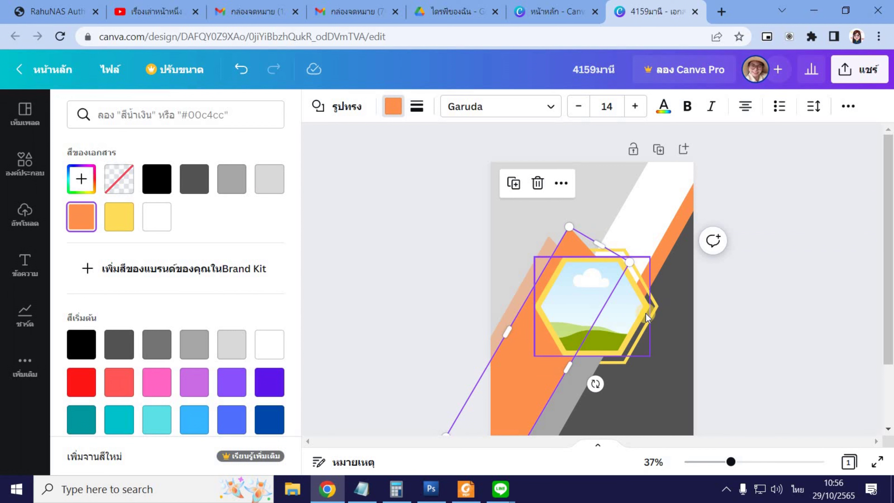
{"action": "left_click", "coordinate": [619, 345]}
Send the thin yellow hexagon outline one more level back in the layer order.
{"action": "left_click", "coordinate": [657, 315]}
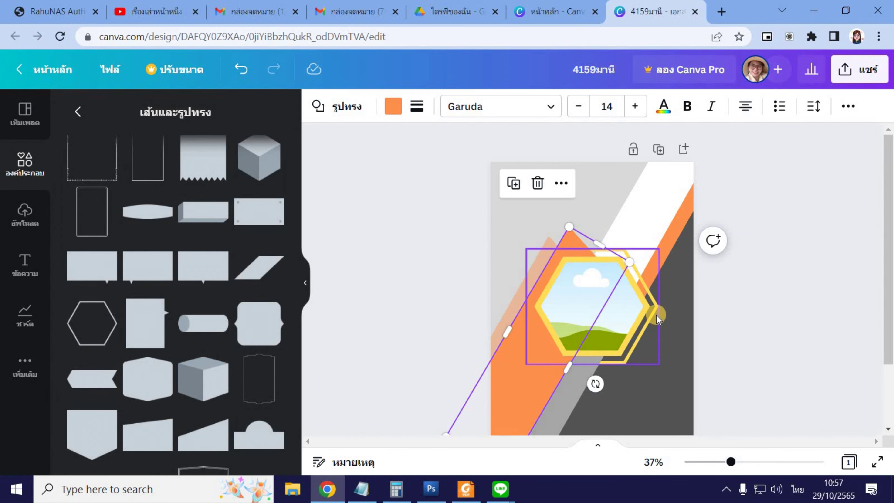
{"action": "left_click", "coordinate": [746, 107]}
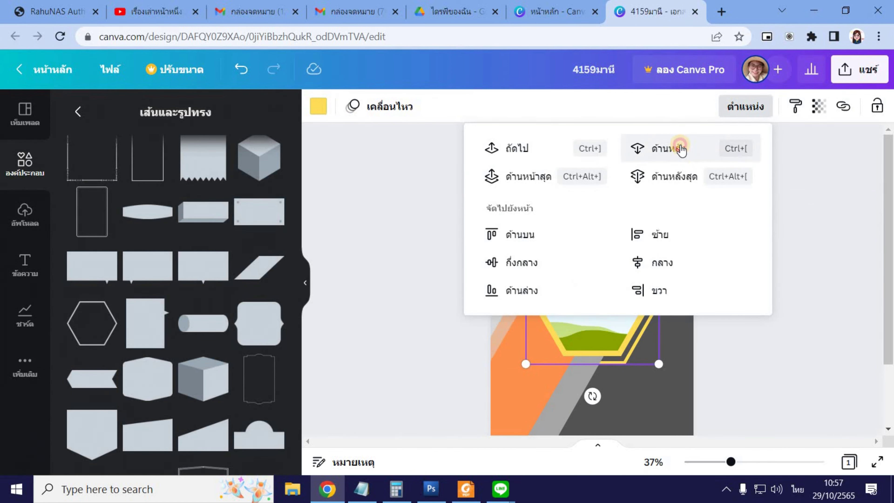
{"action": "left_click", "coordinate": [682, 148]}
{"action": "left_click", "coordinate": [846, 223]}
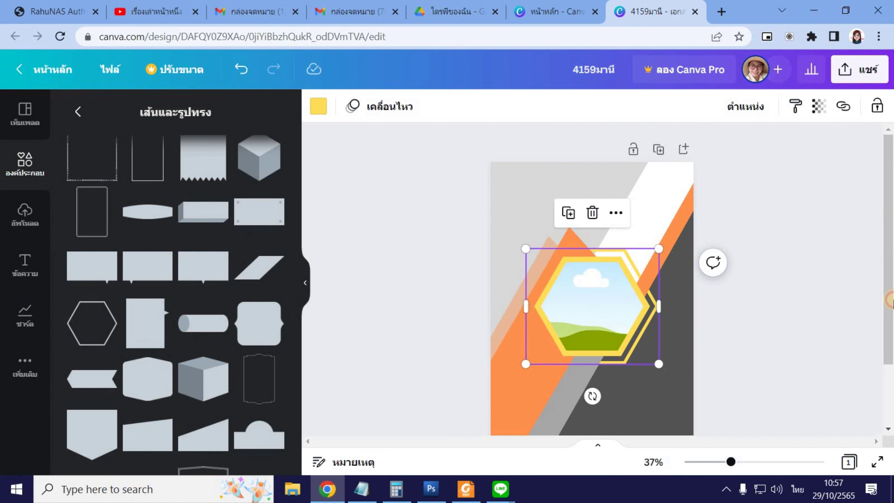
{"action": "left_click", "coordinate": [890, 301]}
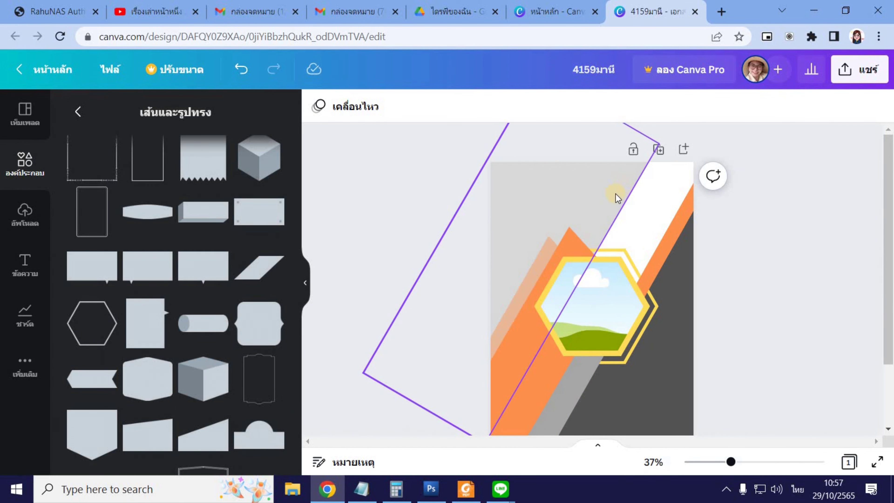
Duplicate the medium grey strip and place the copy over the white diagonal band above the hexagon.
{"action": "left_click", "coordinate": [567, 394]}
{"action": "scroll", "coordinate": [732, 348], "scroll_direction": "down", "scroll_amount": 3}
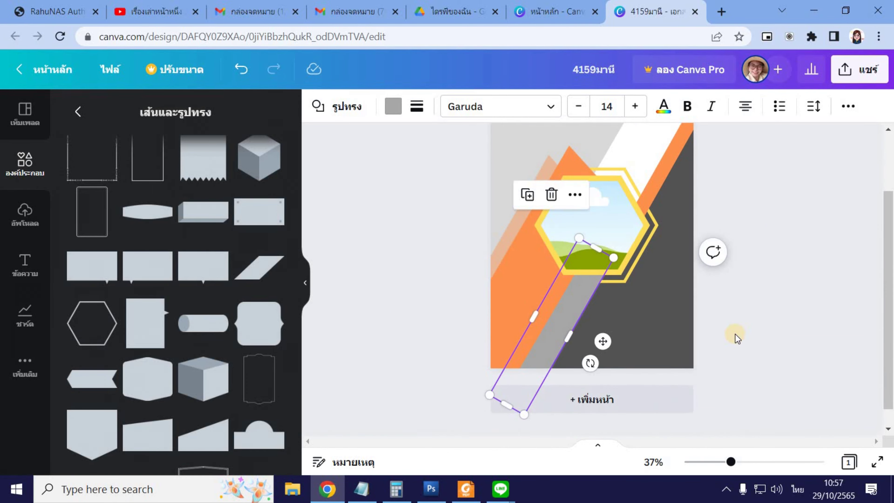
{"action": "key", "text": "ctrl+]"}
{"action": "scroll", "coordinate": [543, 375], "scroll_direction": "up", "scroll_amount": 2}
{"action": "left_click_drag", "start_coordinate": [607, 420], "coordinate": [676, 242]}
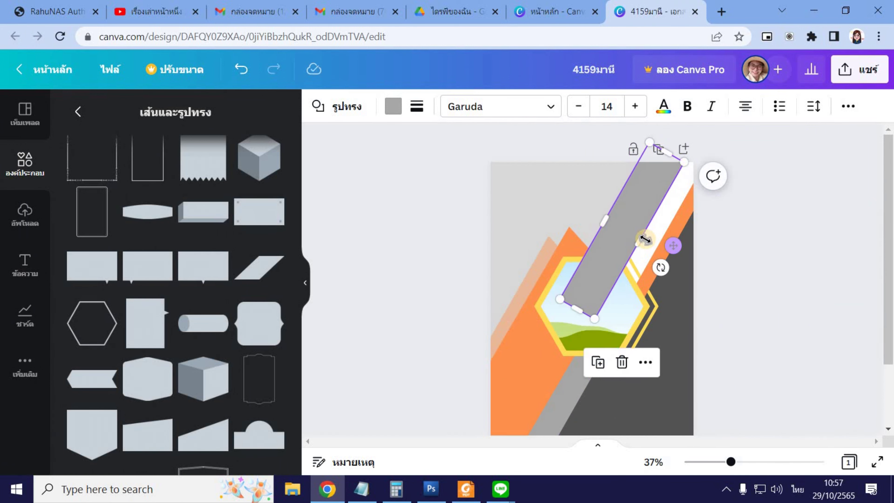
Narrow the copied grey strip into a thin band and align it along the white diagonal's left edge above the hexagon.
{"action": "left_click_drag", "start_coordinate": [621, 231], "coordinate": [611, 226]}
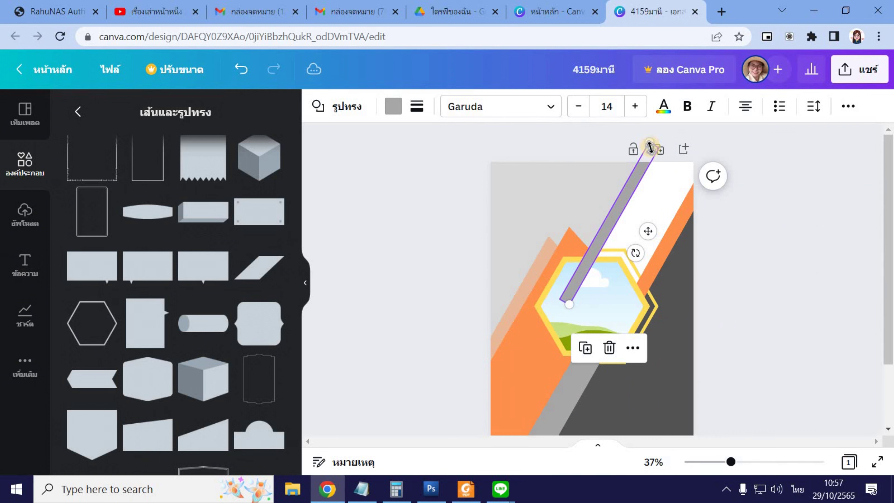
{"action": "left_click", "coordinate": [740, 172]}
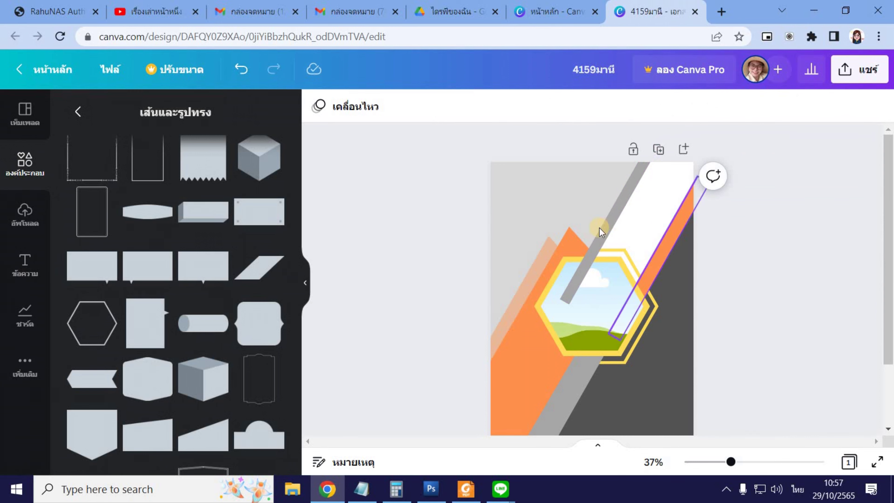
{"action": "left_click_drag", "start_coordinate": [621, 200], "coordinate": [623, 197]}
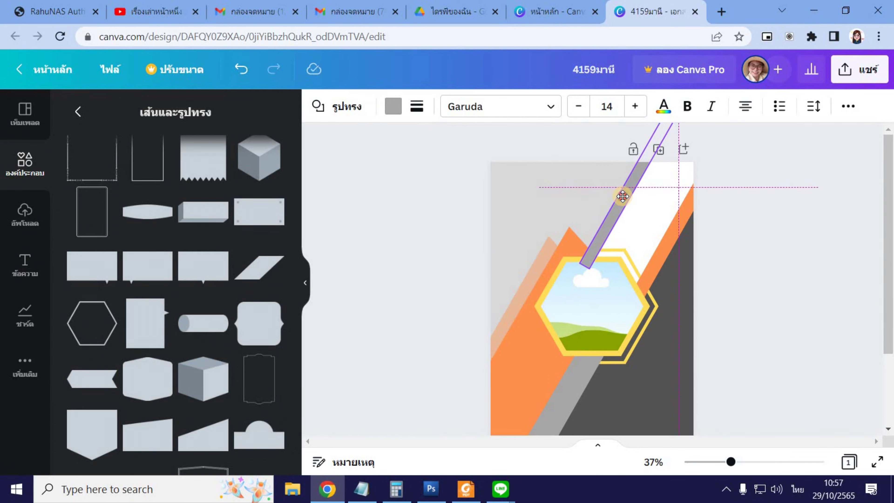
Send the thin grey strip above the hexagon to the very back of the layer order.
{"action": "left_click", "coordinate": [848, 106]}
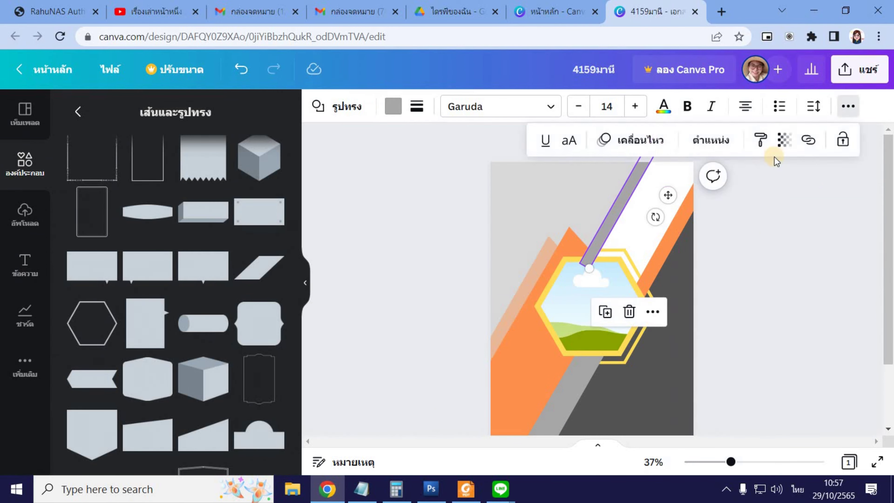
{"action": "left_click", "coordinate": [711, 140]}
{"action": "left_click", "coordinate": [634, 208]}
{"action": "left_click", "coordinate": [799, 224]}
Bring the thin grey strip forward level by level, keeping it behind the hexagon frame.
{"action": "left_click", "coordinate": [848, 106]}
{"action": "left_click", "coordinate": [711, 140]}
{"action": "left_click", "coordinate": [481, 179]}
{"action": "left_click", "coordinate": [776, 243]}
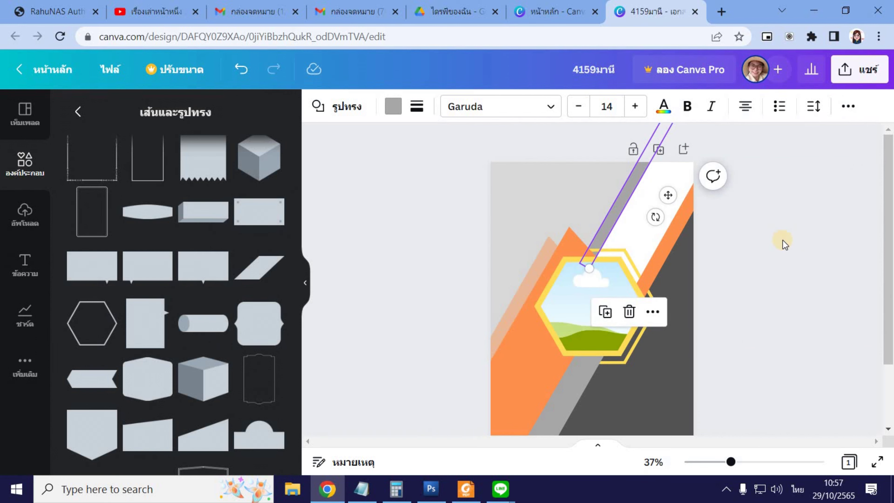
{"action": "left_click", "coordinate": [854, 106]}
{"action": "left_click", "coordinate": [709, 140]}
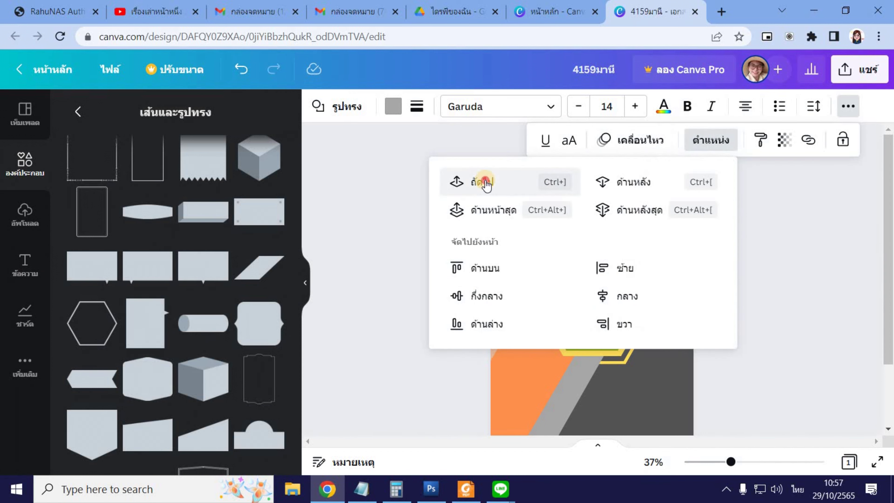
{"action": "left_click", "coordinate": [792, 221]}
{"action": "left_click", "coordinate": [666, 289]}
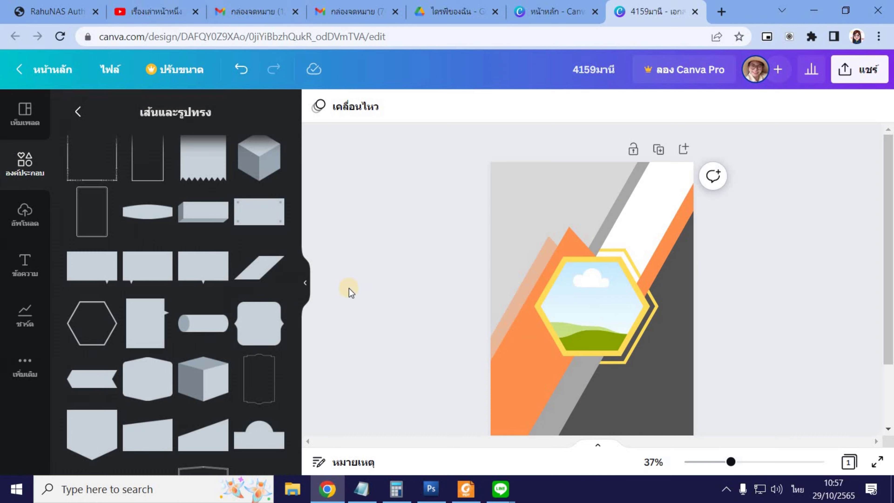
Fill the hexagon frame with the uploaded portrait photo that has the blue background.
{"action": "left_click", "coordinate": [38, 218]}
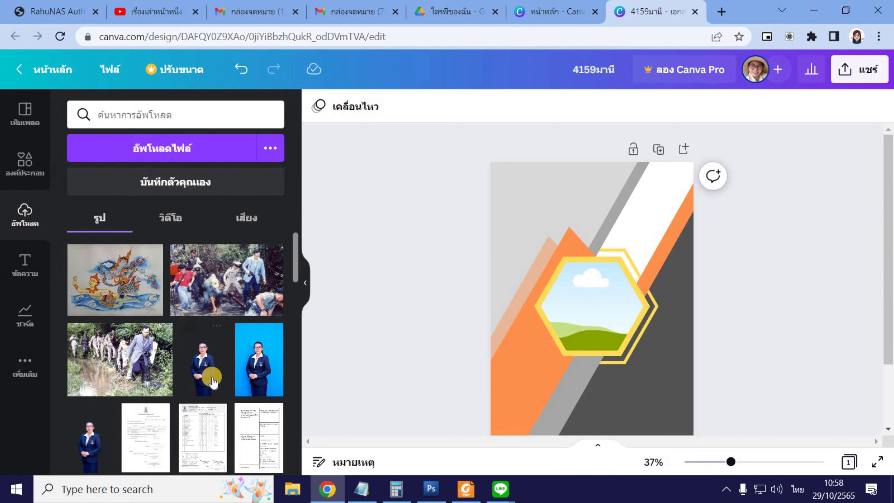
{"action": "scroll", "coordinate": [252, 303], "scroll_direction": "down", "scroll_amount": 2}
{"action": "left_click_drag", "start_coordinate": [252, 302], "coordinate": [566, 304]}
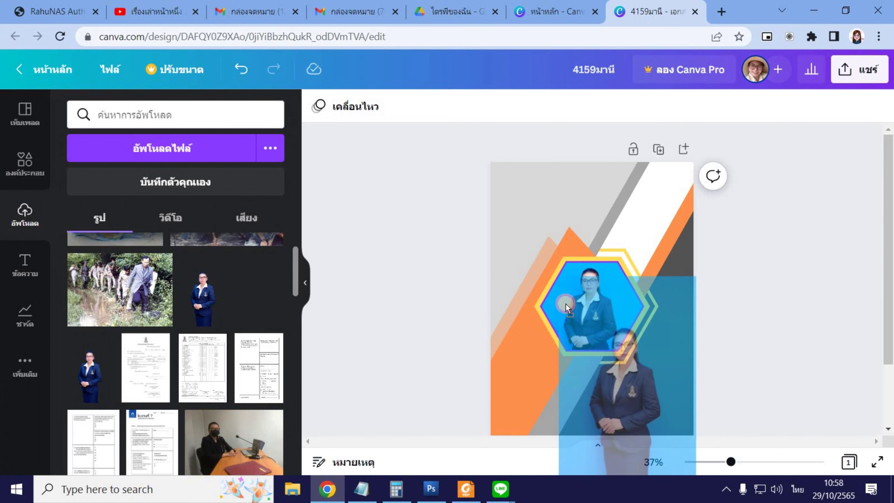
{"action": "left_click", "coordinate": [563, 315]}
Fine-tune the portrait's crop position inside the hexagon frame and apply it.
{"action": "double_click", "coordinate": [584, 306]}
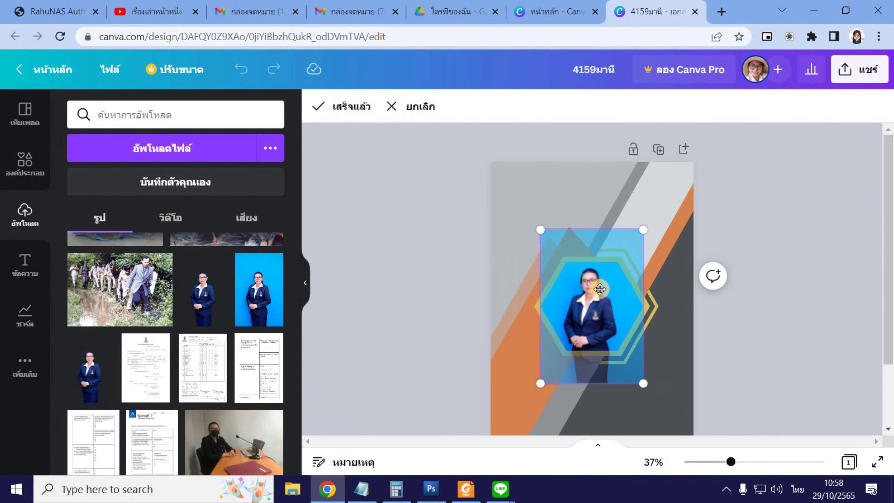
{"action": "left_click", "coordinate": [727, 308]}
{"action": "left_click", "coordinate": [584, 321]}
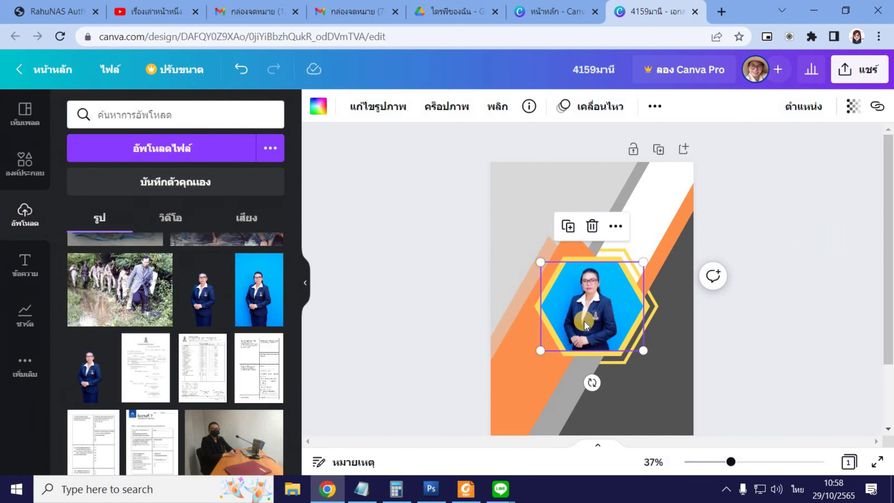
{"action": "double_click", "coordinate": [586, 305]}
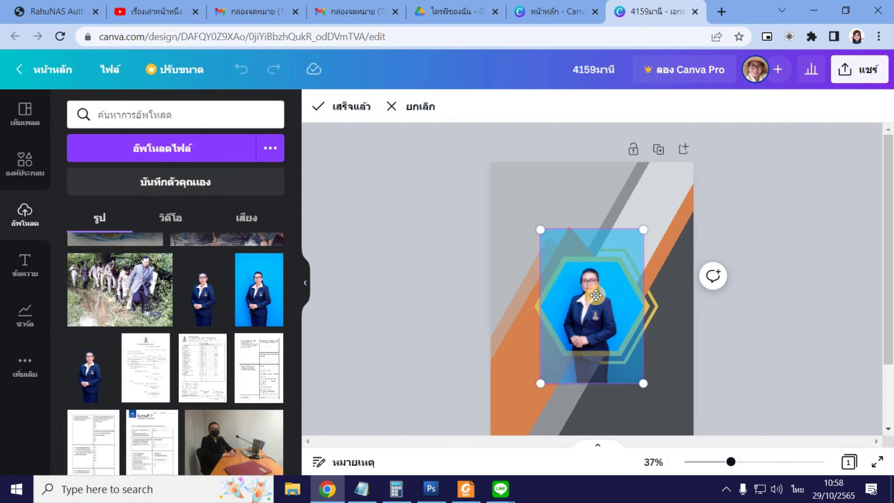
{"action": "left_click_drag", "start_coordinate": [587, 302], "coordinate": [591, 302]}
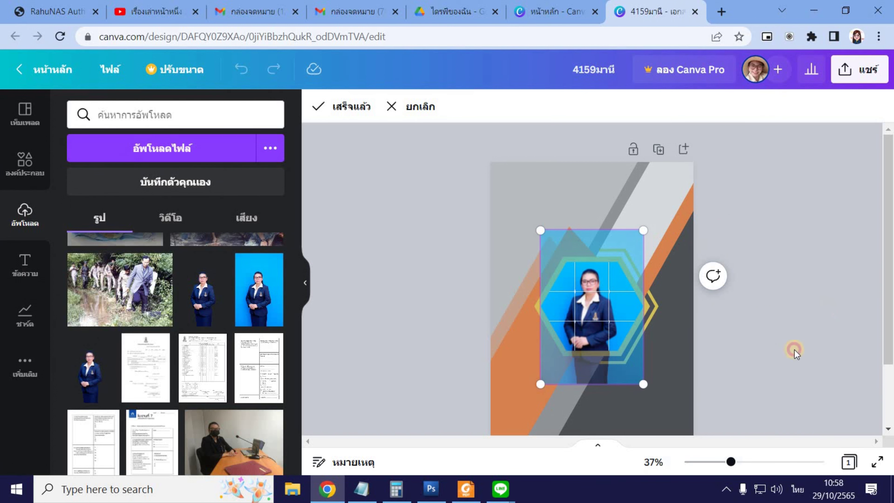
{"action": "left_click", "coordinate": [794, 349]}
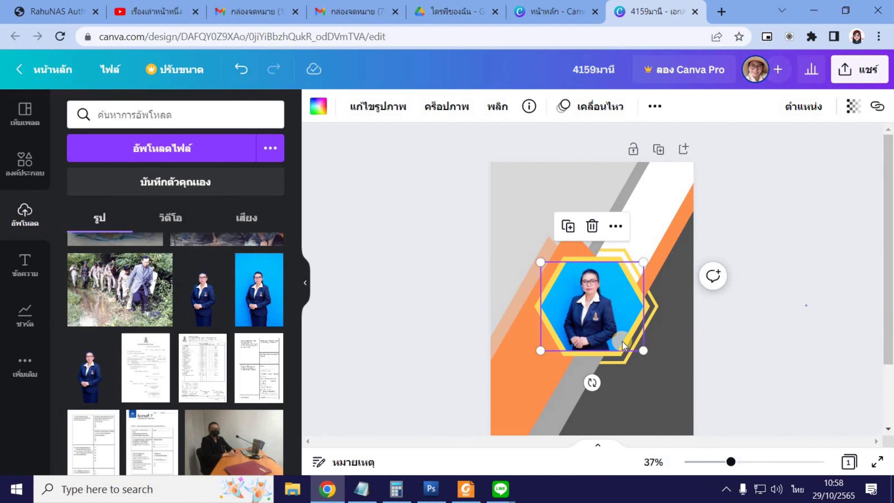
{"action": "left_click", "coordinate": [741, 377]}
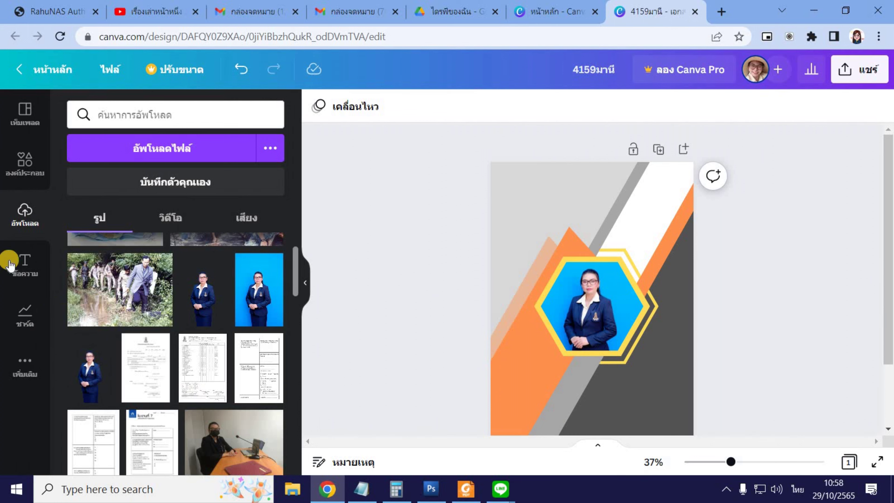
Add a heading text box and place it on the light grey area at the top of the page.
{"action": "left_click", "coordinate": [25, 265]}
{"action": "scroll", "coordinate": [780, 289], "scroll_direction": "down", "scroll_amount": 1}
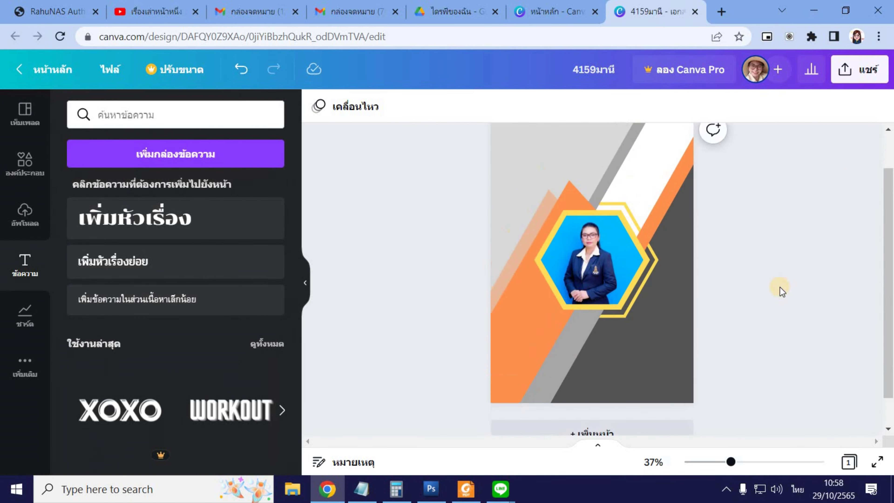
{"action": "scroll", "coordinate": [780, 290], "scroll_direction": "up", "scroll_amount": 1}
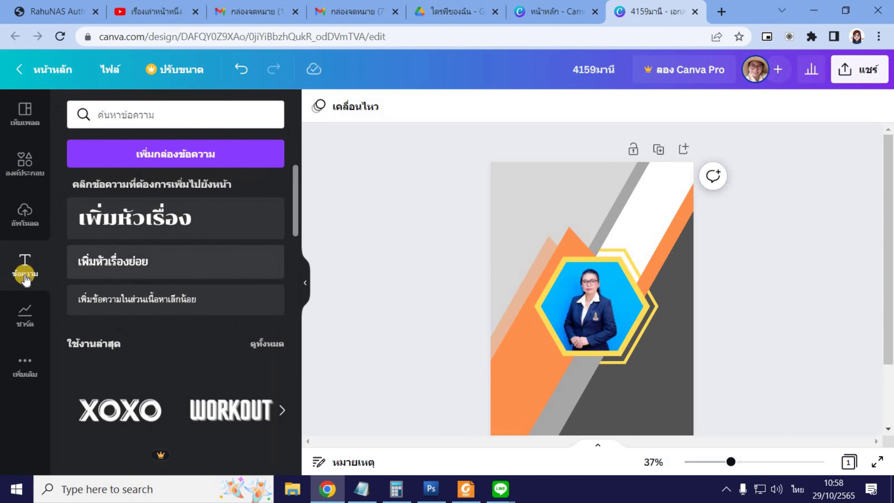
{"action": "left_click", "coordinate": [149, 224]}
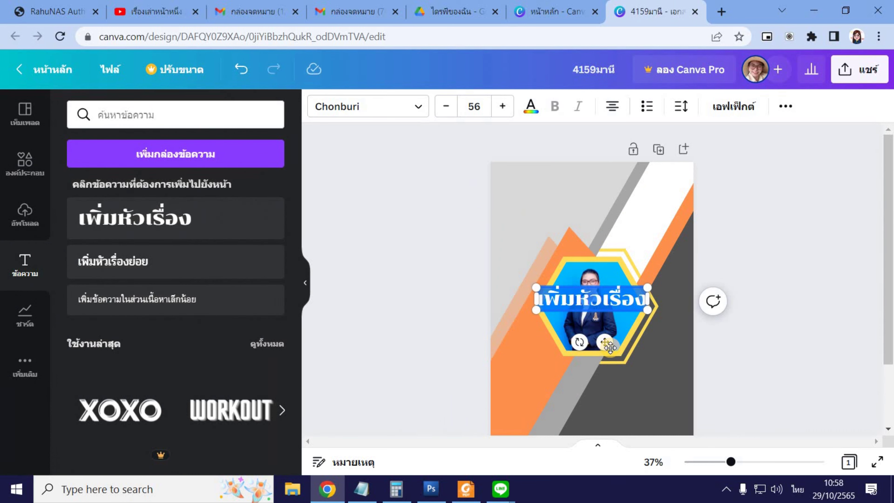
{"action": "left_click_drag", "start_coordinate": [602, 291], "coordinate": [577, 180]}
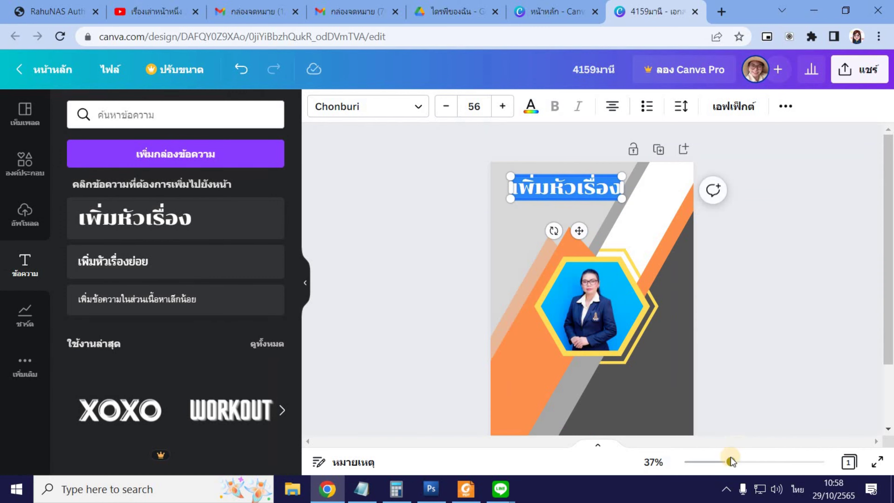
Replace the heading's placeholder text with "PORTFOLIO".
{"action": "left_click_drag", "start_coordinate": [742, 467], "coordinate": [752, 462]}
{"action": "scroll", "coordinate": [759, 334], "scroll_direction": "up", "scroll_amount": 3}
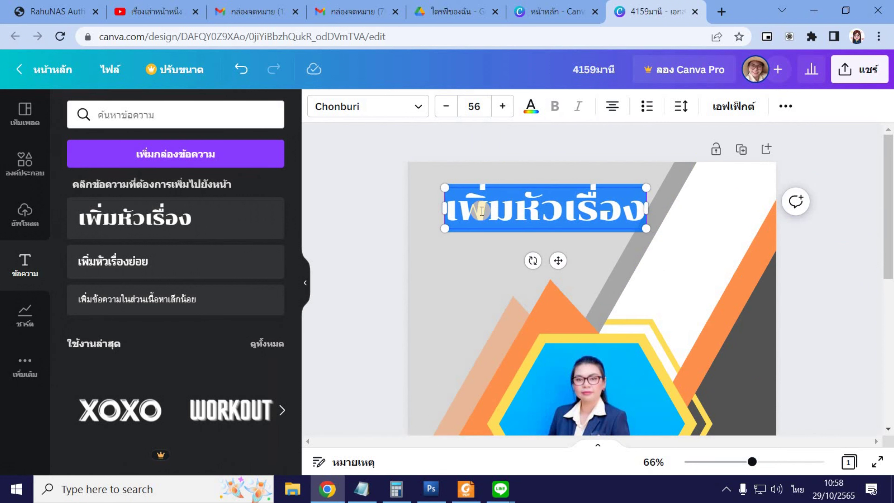
{"action": "left_click", "coordinate": [604, 206]}
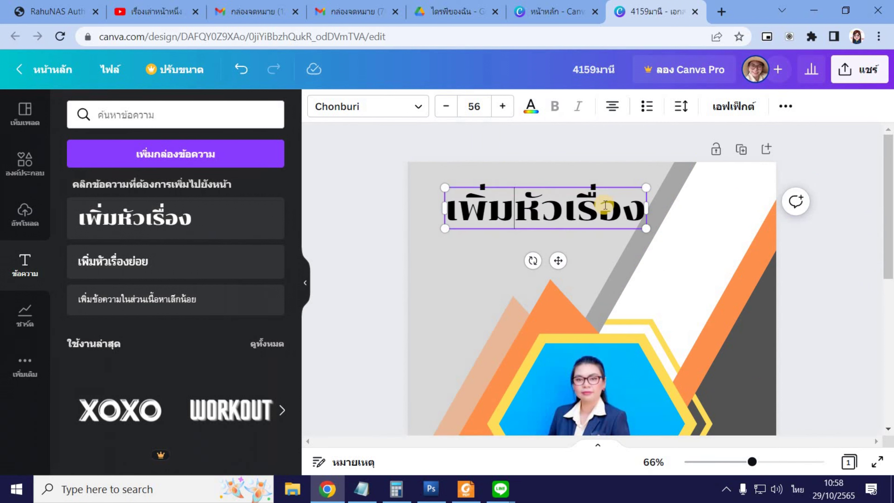
{"action": "double_click", "coordinate": [605, 205]}
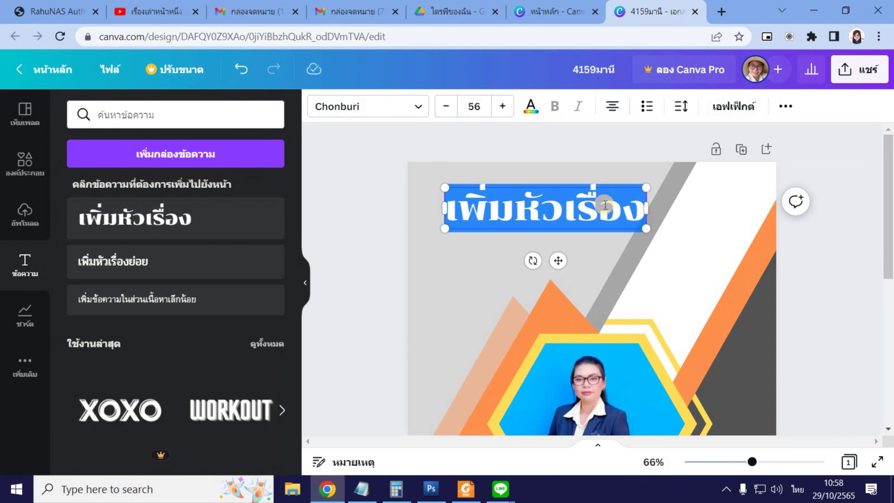
{"action": "type", "text": "P"}
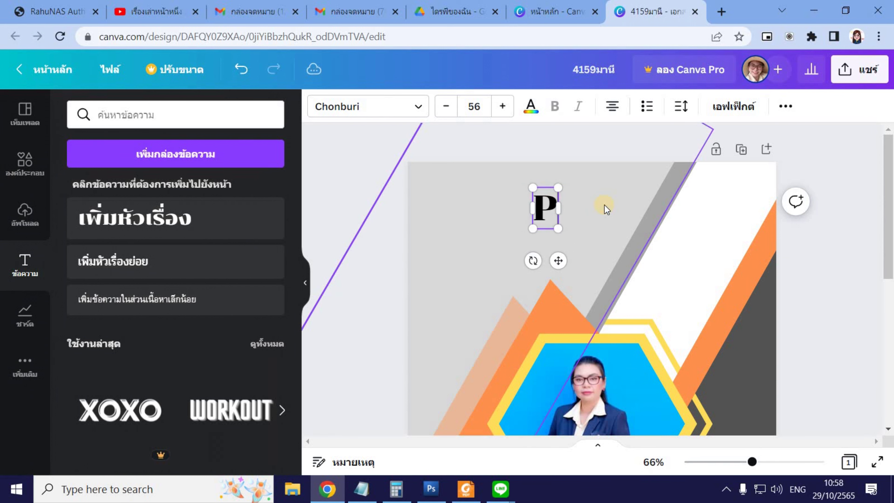
{"action": "type", "text": "ORTFOLIO"}
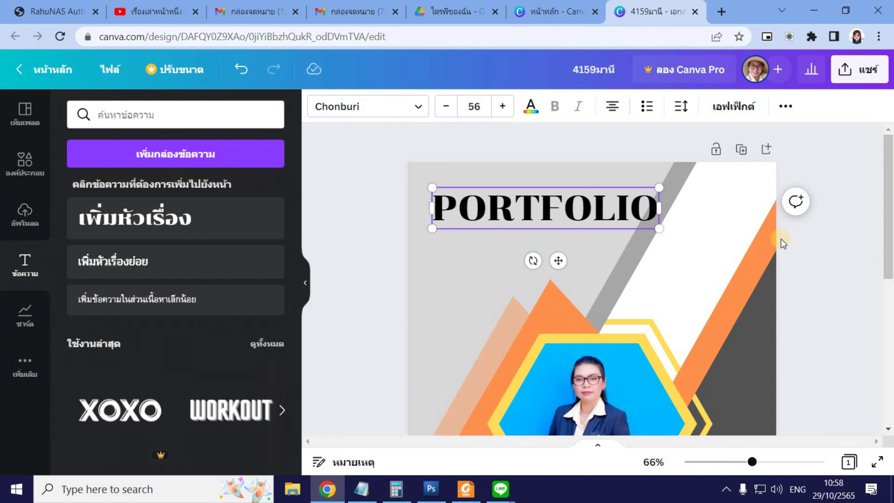
{"action": "key", "text": "Escape"}
Set the PORTFOLIO heading's font to Prompt Bold.
{"action": "left_click", "coordinate": [503, 200]}
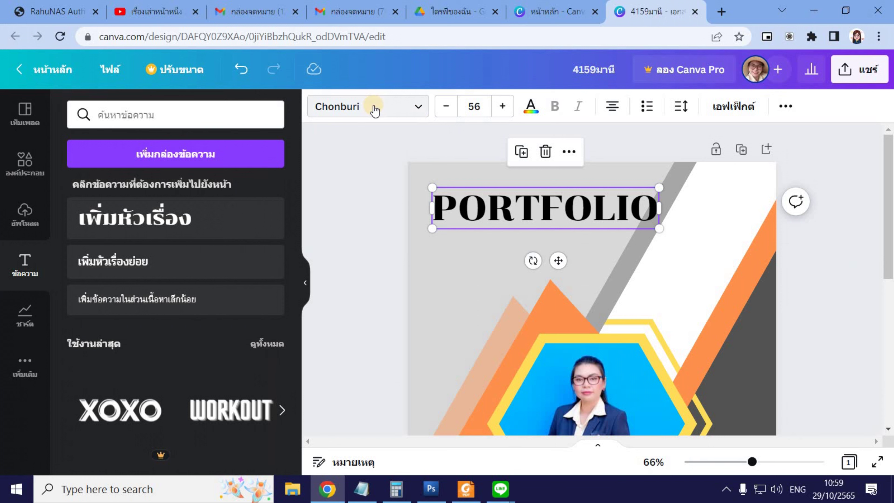
{"action": "left_click", "coordinate": [412, 108]}
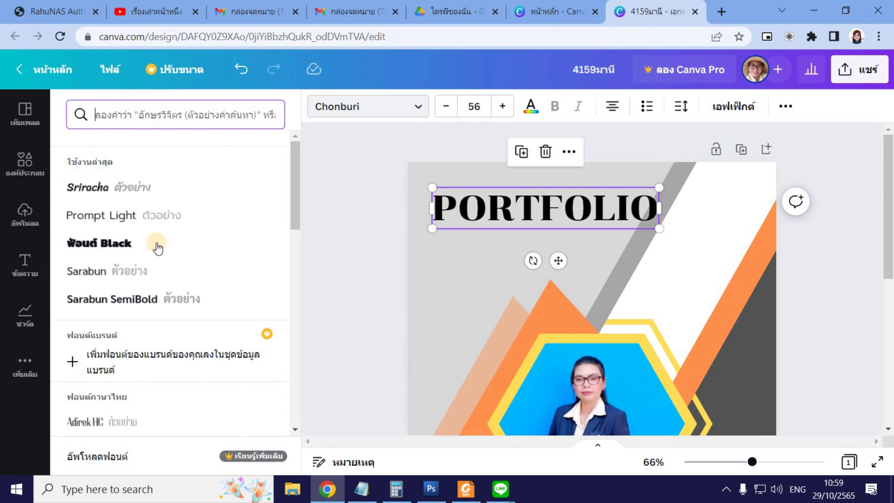
{"action": "left_click", "coordinate": [132, 246]}
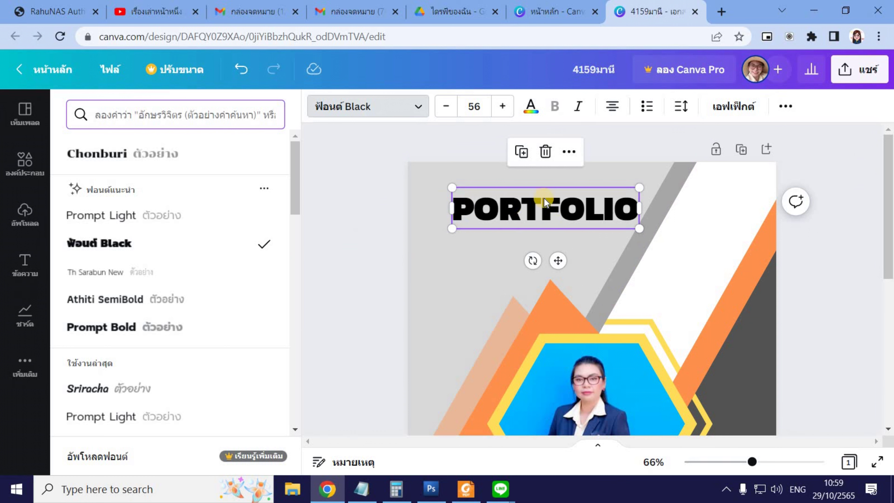
{"action": "left_click", "coordinate": [164, 328]}
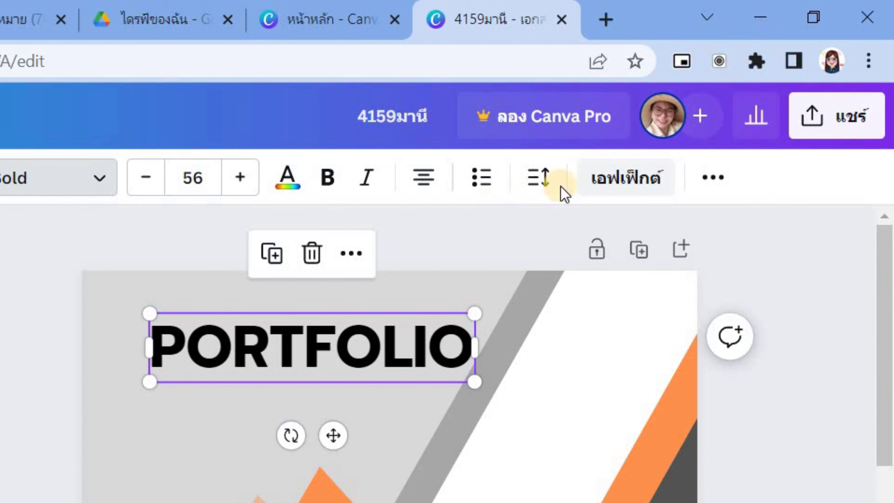
Set the PORTFOLIO heading's letter spacing to 39 and its font size to 49.
{"action": "left_click", "coordinate": [539, 184]}
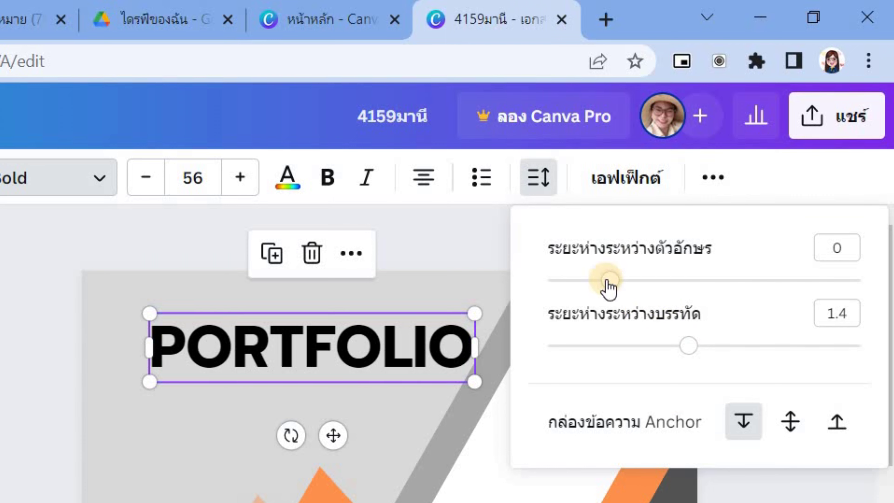
{"action": "mouse_move", "coordinate": [608, 281]}
{"action": "left_mouse_down"}
{"action": "mouse_move", "coordinate": [600, 281]}
{"action": "mouse_move", "coordinate": [622, 282]}
{"action": "left_mouse_up"}
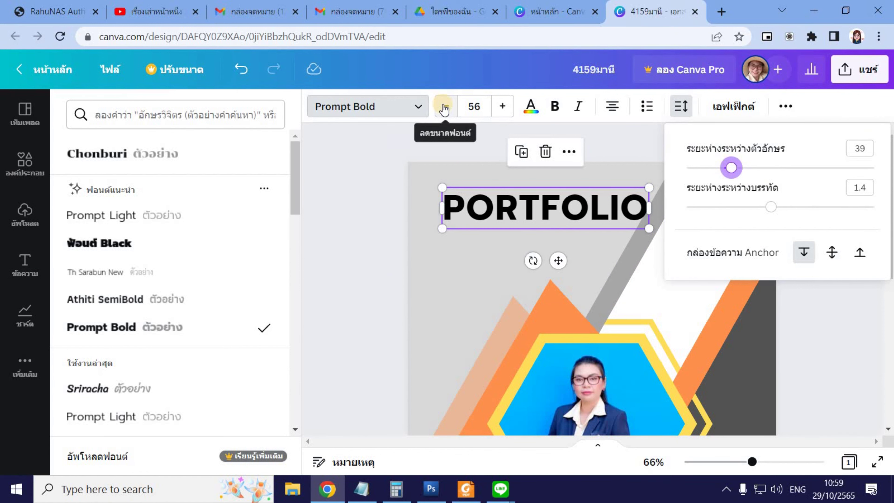
{"action": "left_click", "coordinate": [444, 108]}
{"action": "left_click", "coordinate": [444, 107]}
{"action": "left_click", "coordinate": [444, 108]}
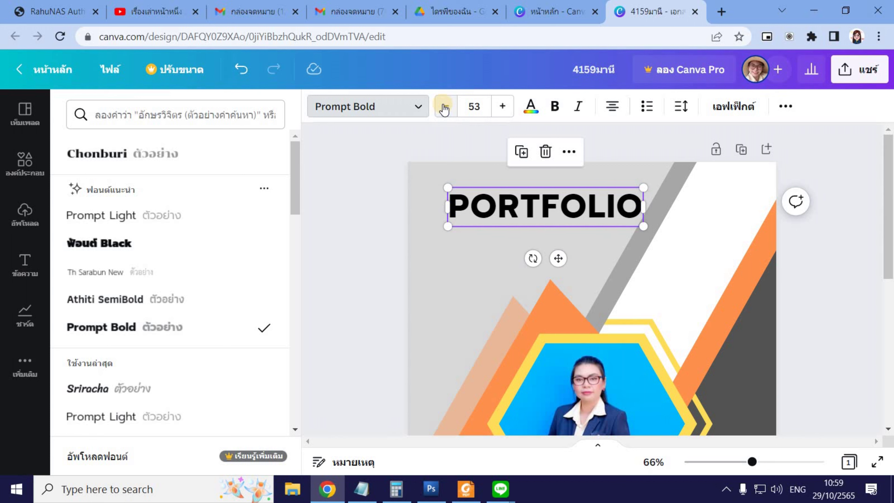
{"action": "left_click", "coordinate": [444, 107]}
{"action": "left_click", "coordinate": [444, 107]}
{"action": "left_click", "coordinate": [444, 107]}
{"action": "left_click", "coordinate": [444, 107]}
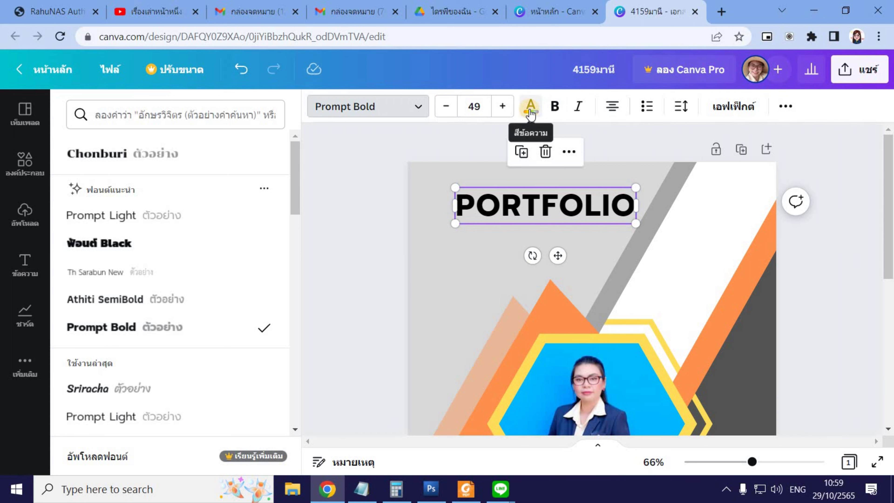
Colour the letters "FOLIO" dark grey and "PORT" orange, using the document colours.
{"action": "left_click_drag", "start_coordinate": [523, 207], "coordinate": [465, 204]}
{"action": "left_click_drag", "start_coordinate": [538, 201], "coordinate": [635, 203]}
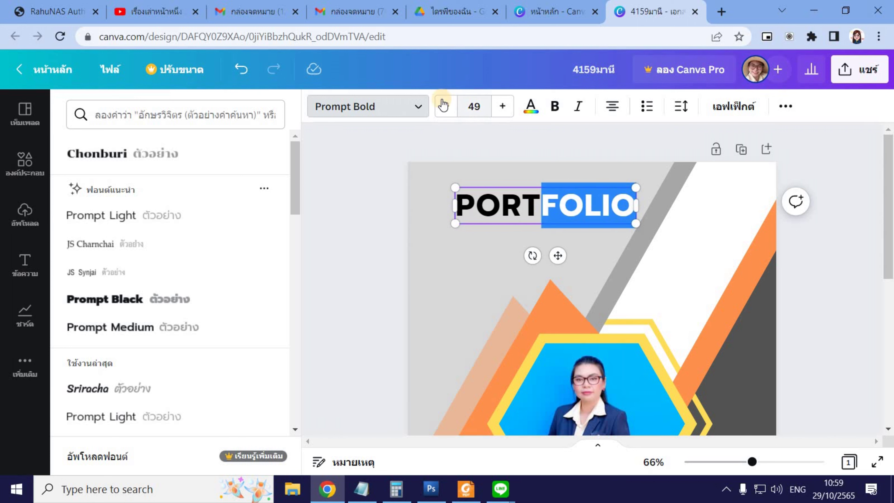
{"action": "left_click", "coordinate": [531, 106]}
{"action": "left_click", "coordinate": [163, 177]}
{"action": "left_click_drag", "start_coordinate": [531, 205], "coordinate": [443, 202]}
{"action": "left_click", "coordinate": [269, 178]}
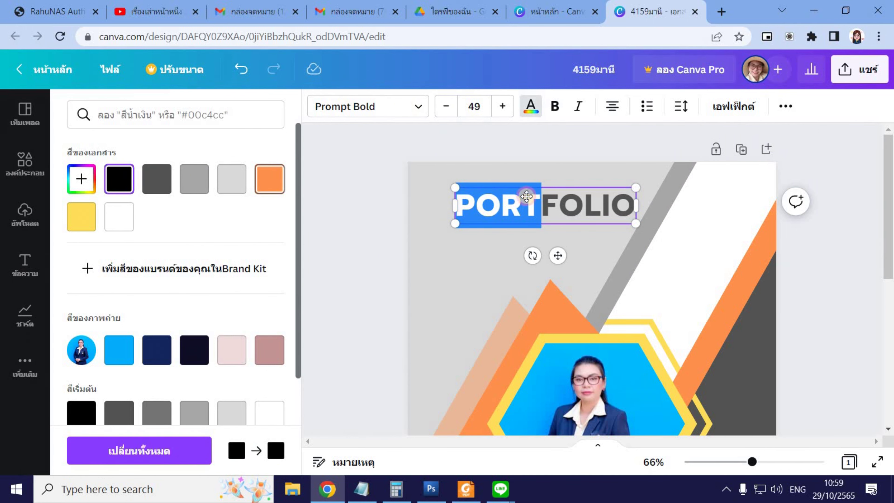
{"action": "key", "text": "Escape"}
{"action": "left_click", "coordinate": [816, 245]}
{"action": "left_click", "coordinate": [519, 207]}
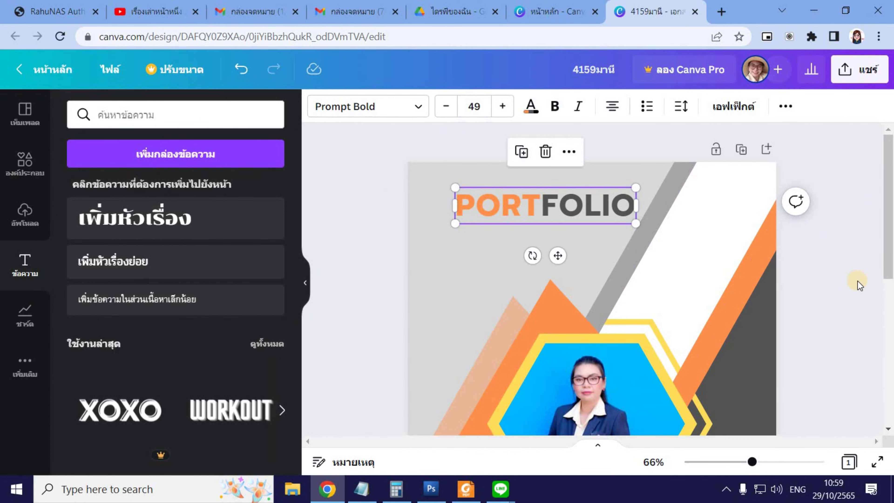
Add an orange square below the PORTFOLIO heading and narrow it to a thin vertical bar.
{"action": "left_click", "coordinate": [781, 322]}
{"action": "left_click_drag", "start_coordinate": [761, 463], "coordinate": [766, 462]}
{"action": "left_click", "coordinate": [25, 160]}
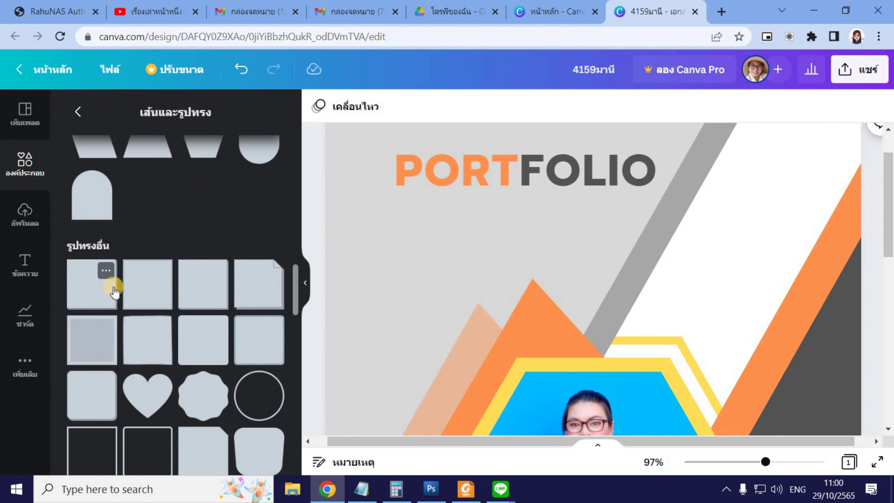
{"action": "scroll", "coordinate": [139, 277], "scroll_direction": "up", "scroll_amount": 10}
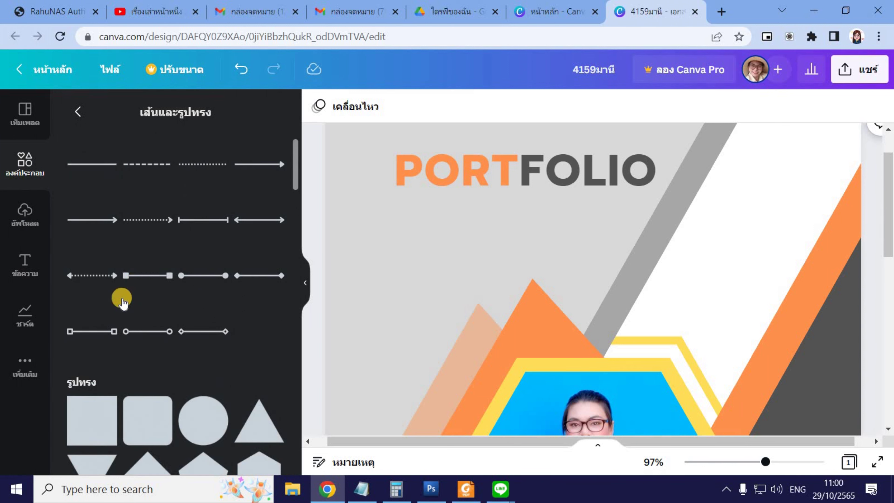
{"action": "scroll", "coordinate": [102, 291], "scroll_direction": "down", "scroll_amount": 4}
{"action": "left_click_drag", "start_coordinate": [102, 291], "coordinate": [391, 240]}
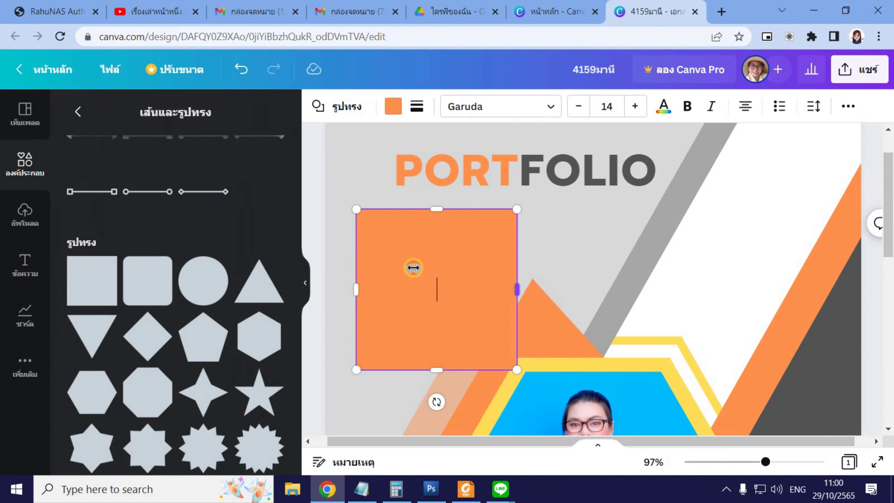
{"action": "left_click_drag", "start_coordinate": [413, 268], "coordinate": [365, 259]}
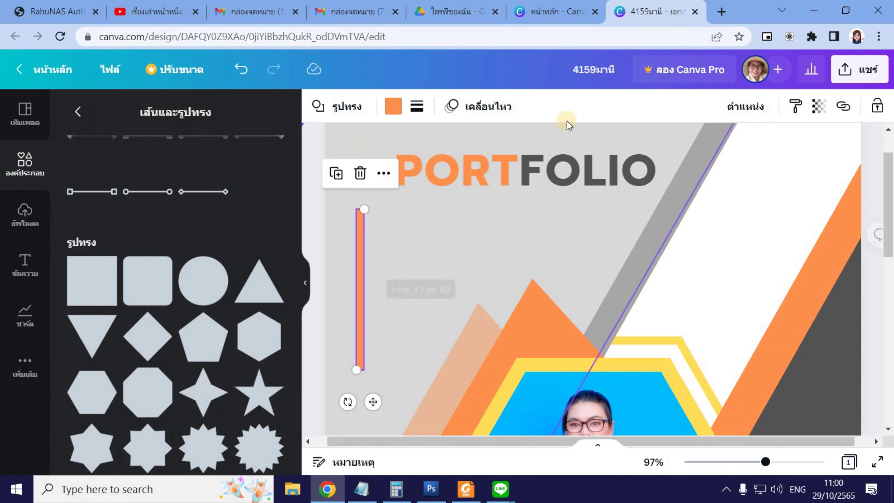
Move the bar under the stem of the heading's P and resize it to about 2.3 mm by 20.6 mm.
{"action": "left_click_drag", "start_coordinate": [363, 275], "coordinate": [395, 253]}
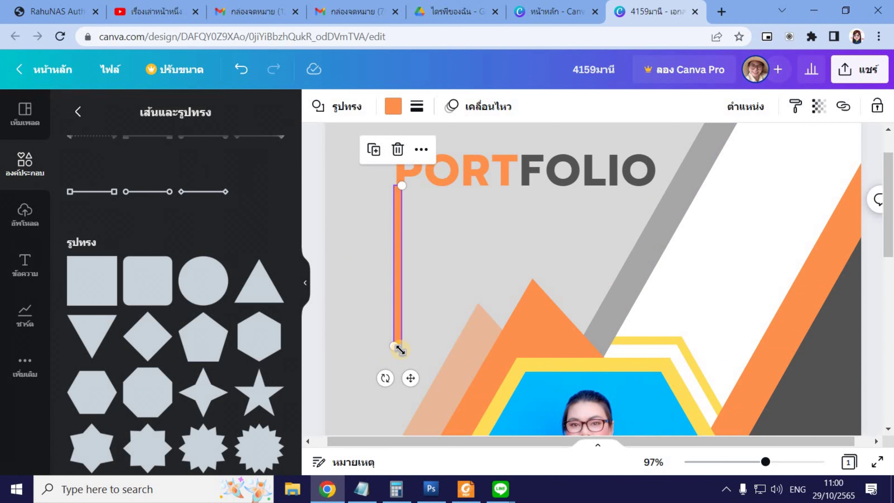
{"action": "left_click_drag", "start_coordinate": [394, 285], "coordinate": [401, 238]}
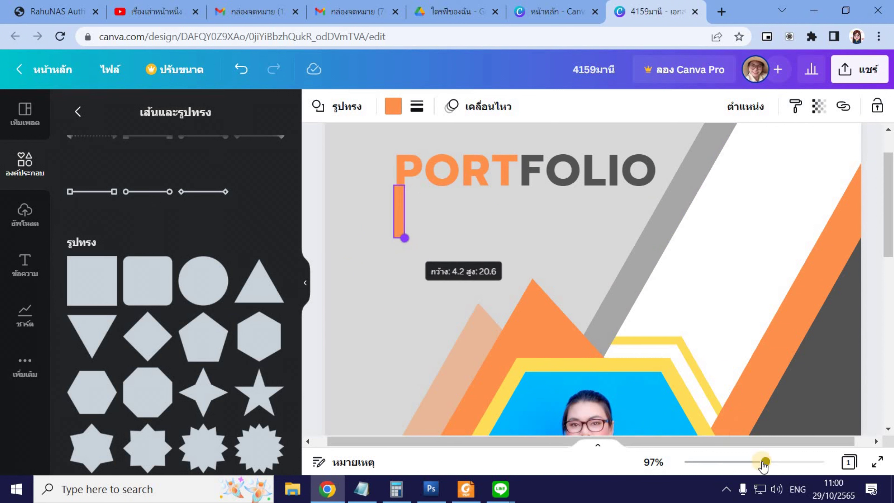
{"action": "left_click_drag", "start_coordinate": [752, 462], "coordinate": [770, 461]}
{"action": "scroll", "coordinate": [493, 282], "scroll_direction": "up", "scroll_amount": 2}
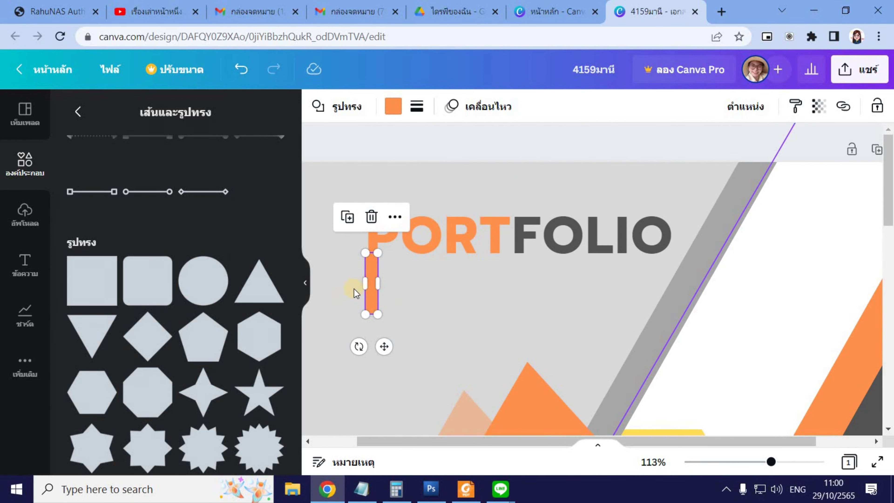
{"action": "left_click_drag", "start_coordinate": [367, 281], "coordinate": [376, 281]}
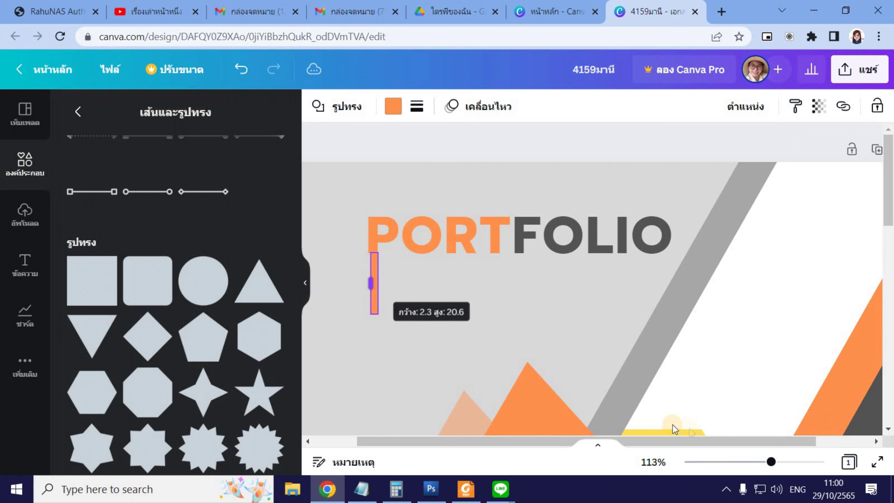
Fine-tune the bar to match the P's stem, making it about 3.1 mm wide.
{"action": "left_click", "coordinate": [781, 463]}
{"action": "left_click_drag", "start_coordinate": [467, 440], "coordinate": [407, 441]}
{"action": "left_click", "coordinate": [380, 302]}
{"action": "left_click", "coordinate": [380, 302]}
{"action": "left_click_drag", "start_coordinate": [379, 302], "coordinate": [383, 285]}
{"action": "left_click", "coordinate": [345, 301]}
{"action": "scroll", "coordinate": [345, 301], "scroll_direction": "down", "scroll_amount": 5}
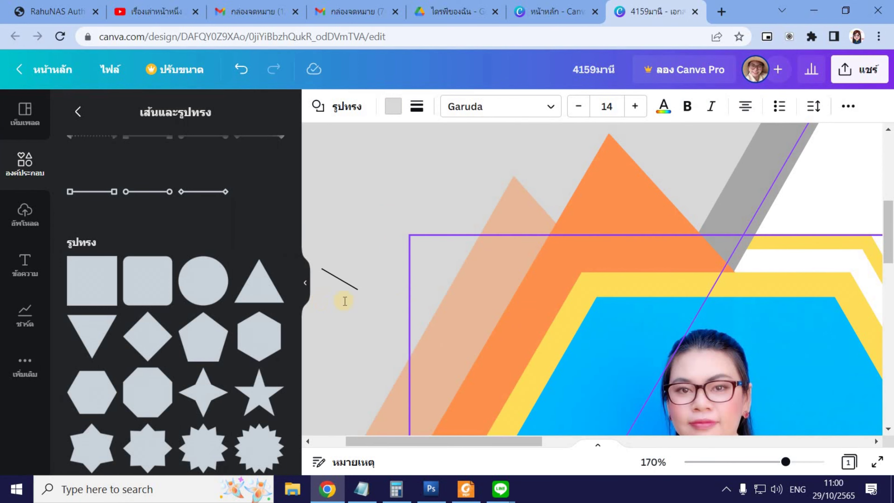
{"action": "scroll", "coordinate": [439, 305], "scroll_direction": "up", "scroll_amount": 5}
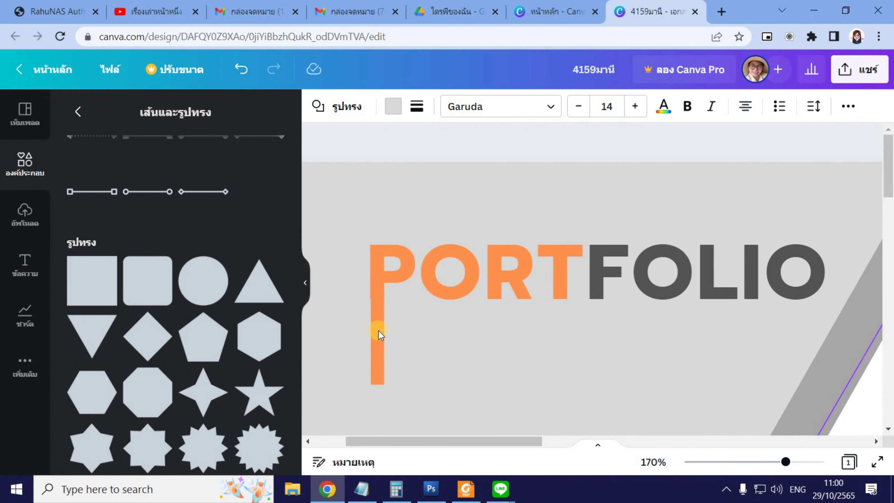
{"action": "left_click", "coordinate": [379, 332]}
{"action": "left_click", "coordinate": [376, 370]}
{"action": "left_click", "coordinate": [342, 323]}
{"action": "left_click", "coordinate": [382, 338]}
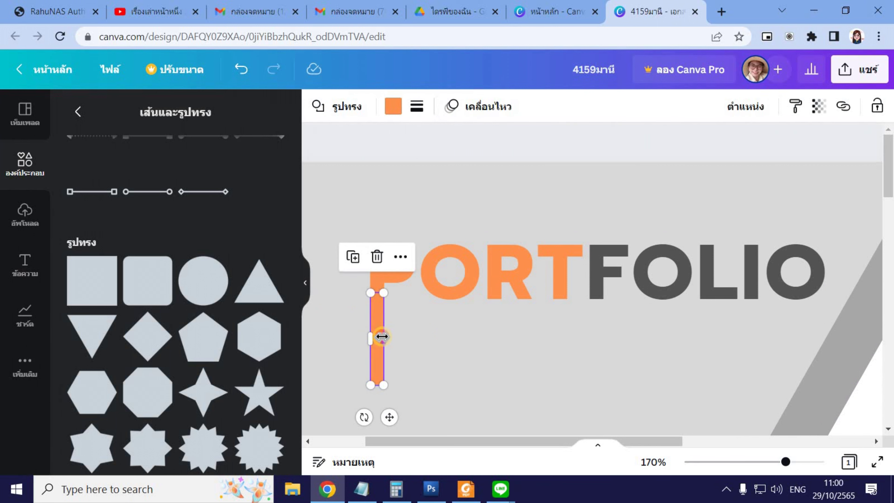
{"action": "left_click_drag", "start_coordinate": [384, 338], "coordinate": [385, 338]}
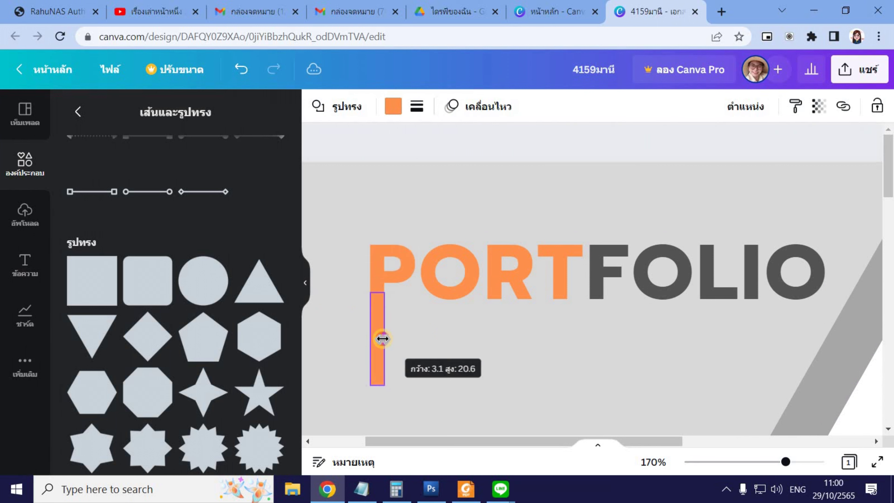
{"action": "left_click", "coordinate": [380, 370]}
{"action": "left_click", "coordinate": [539, 355]}
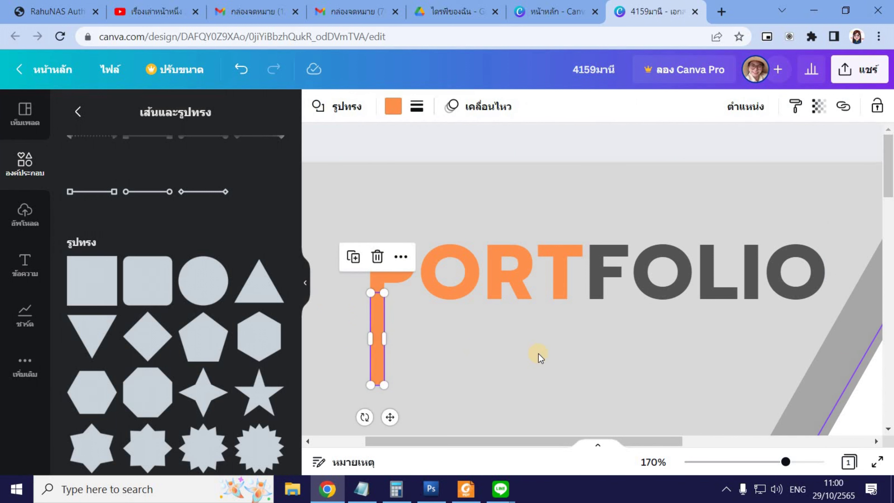
Duplicate the orange bar under the P.
{"action": "left_click", "coordinate": [533, 373]}
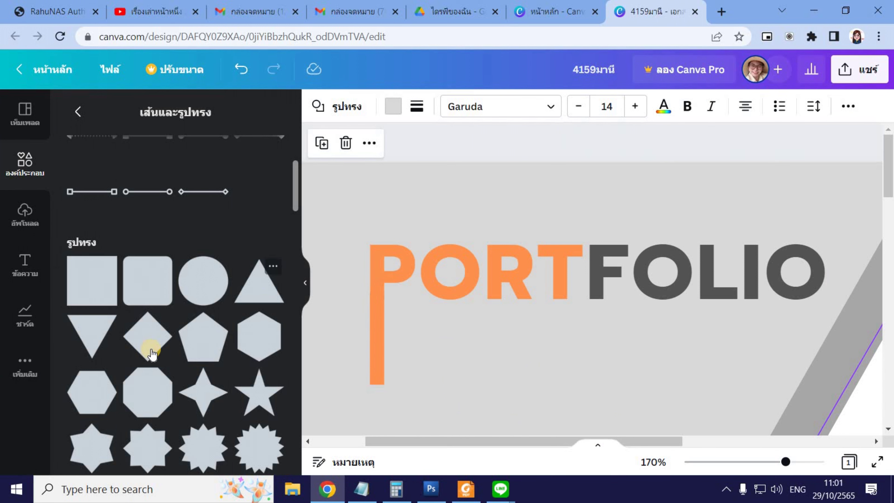
{"action": "left_click", "coordinate": [380, 365]}
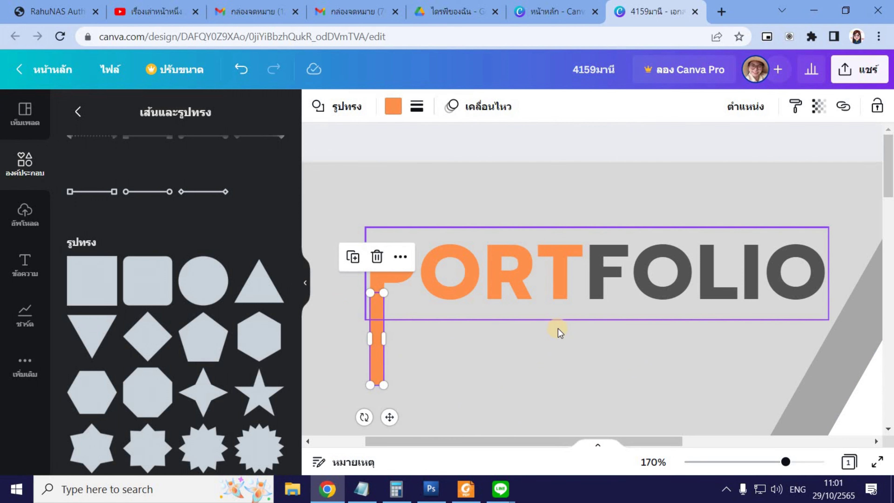
{"action": "key", "text": "ctrl+d"}
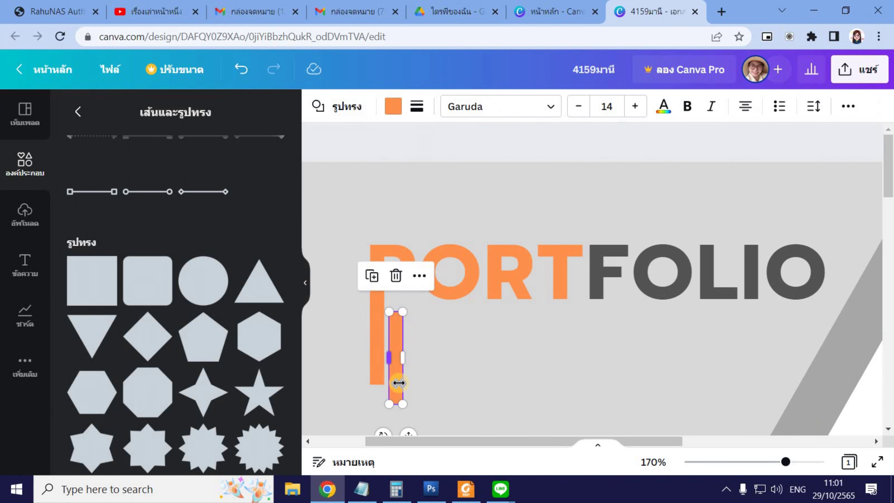
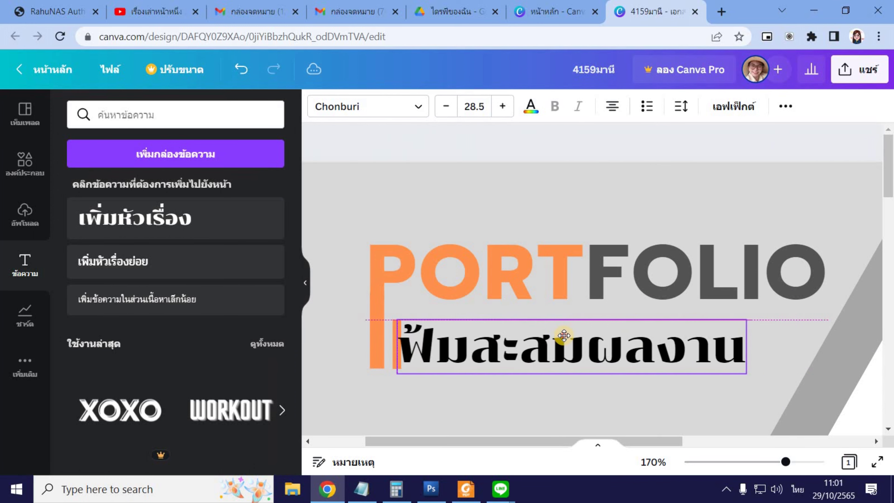
Set the subtitle "ฟ้มสะสมผลงาน" to the Prompt Light font with bold.
{"action": "left_click", "coordinate": [419, 107]}
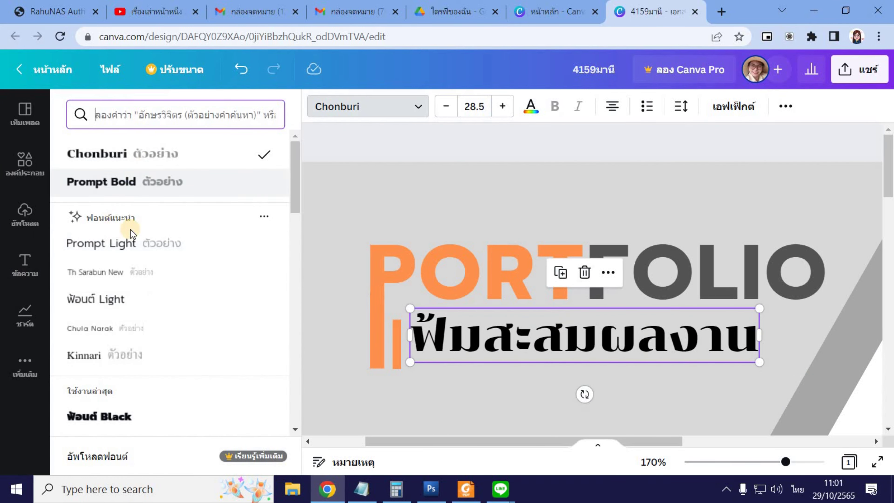
{"action": "left_click", "coordinate": [126, 244]}
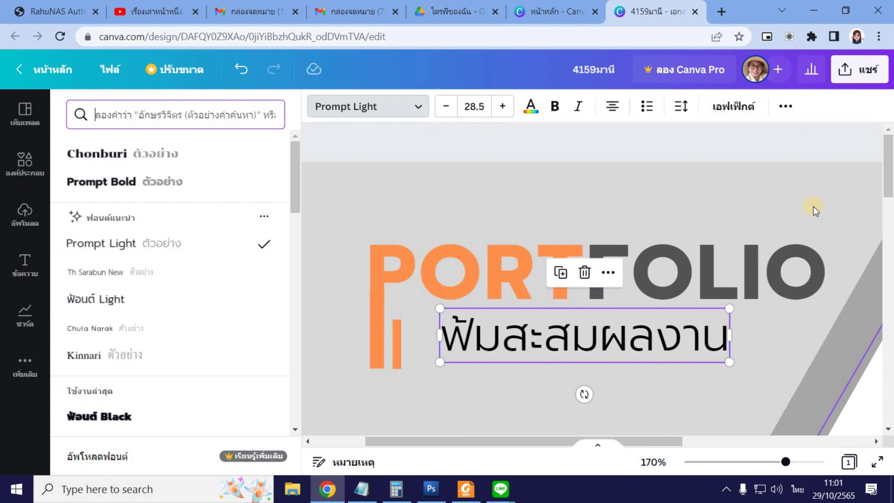
{"action": "left_click", "coordinate": [554, 107]}
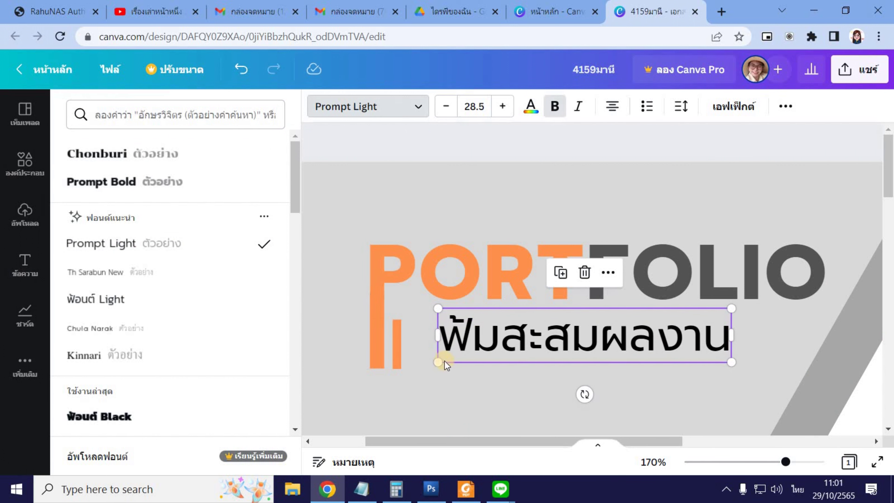
Position the subtitle beside the second orange bar and enlarge it to font size 38.1.
{"action": "left_click_drag", "start_coordinate": [515, 341], "coordinate": [485, 341]}
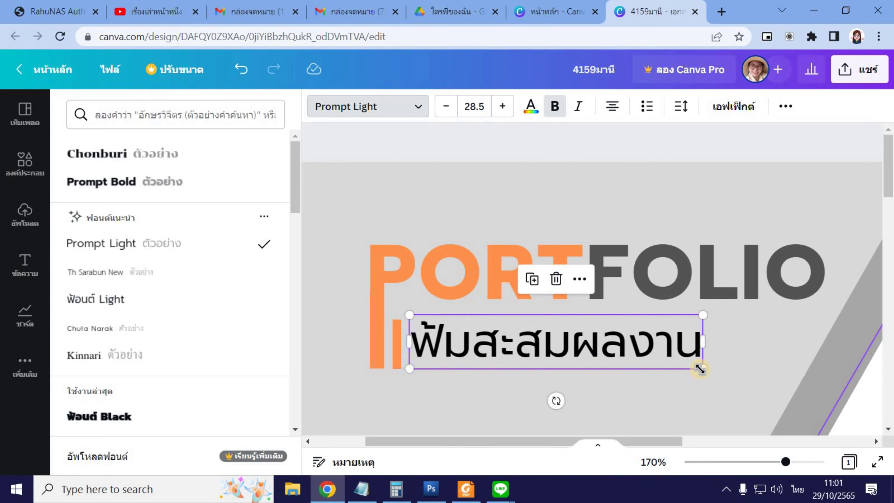
{"action": "left_click_drag", "start_coordinate": [714, 371], "coordinate": [796, 404]}
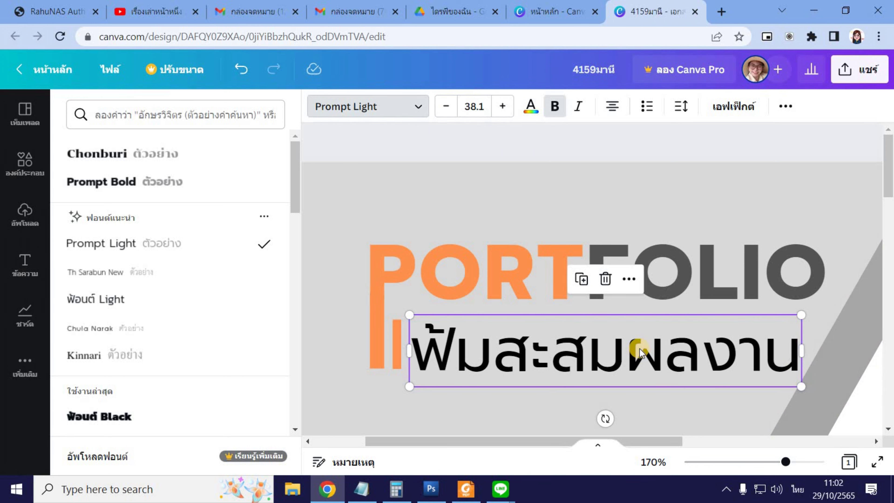
{"action": "left_click_drag", "start_coordinate": [637, 342], "coordinate": [641, 348]}
Shorten the second orange bar from its upper end so it sits lower beside the subtitle.
{"action": "left_click", "coordinate": [397, 326]}
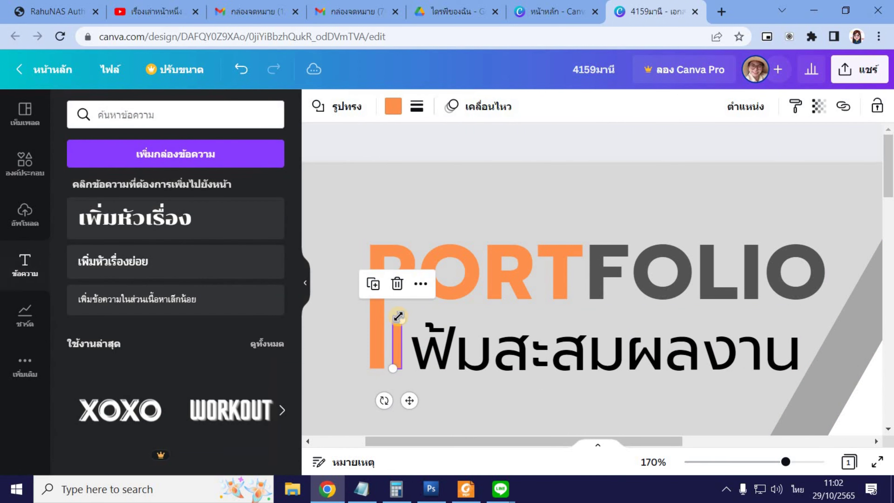
{"action": "left_click_drag", "start_coordinate": [397, 320], "coordinate": [400, 337]}
{"action": "left_click", "coordinate": [493, 366]}
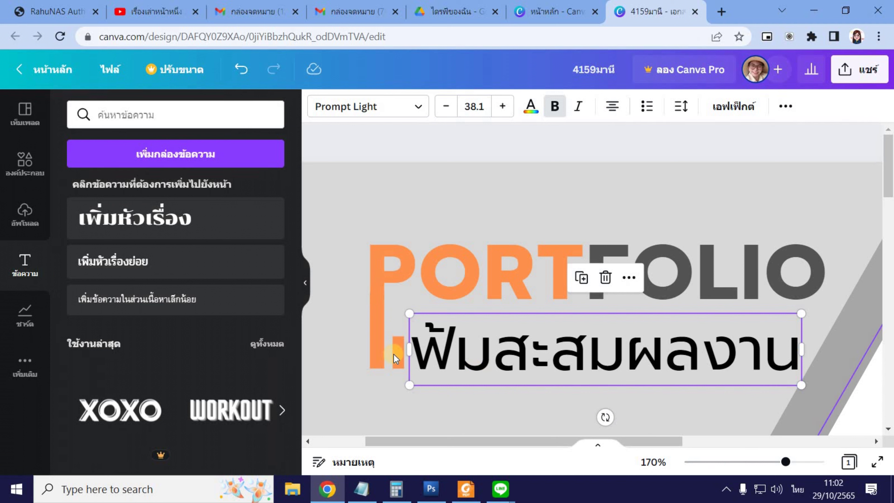
Colour the subtitle's word "ผลงาน" orange from the document colours.
{"action": "double_click", "coordinate": [451, 352]}
{"action": "left_click", "coordinate": [541, 358]}
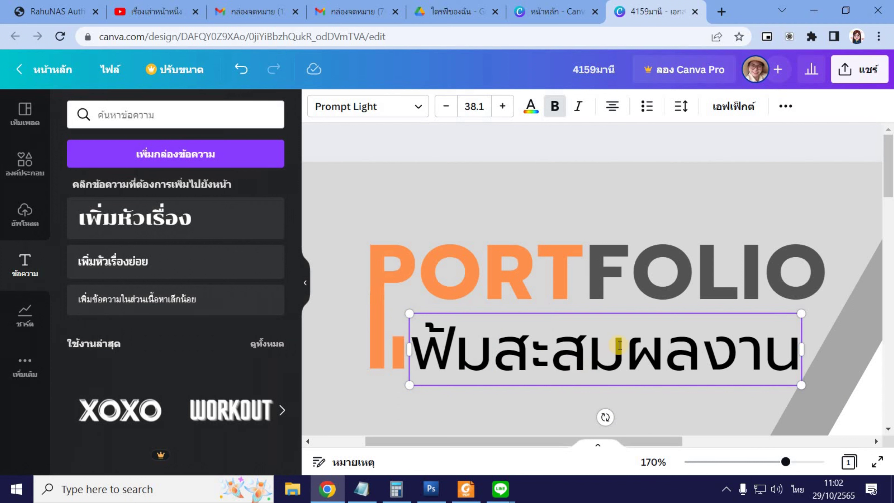
{"action": "left_click_drag", "start_coordinate": [636, 345], "coordinate": [799, 351]}
{"action": "left_click", "coordinate": [541, 107]}
{"action": "left_click", "coordinate": [270, 179]}
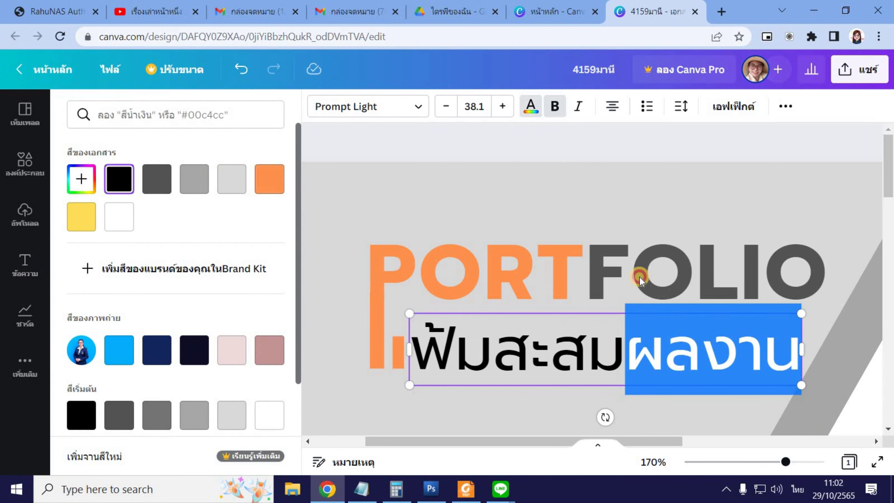
{"action": "left_click", "coordinate": [714, 208]}
Colour the subtitle's remaining letters "ฟ้มสะสม" dark grey #545454.
{"action": "scroll", "coordinate": [569, 319], "scroll_direction": "down", "scroll_amount": 5}
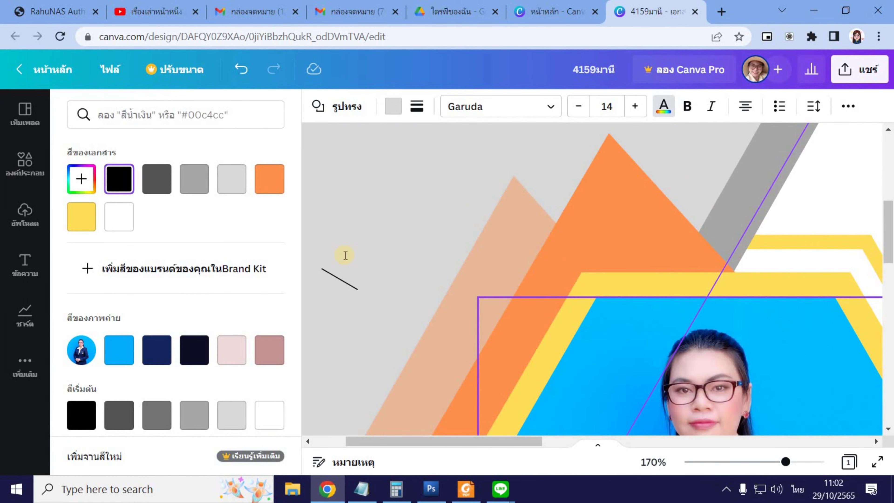
{"action": "scroll", "coordinate": [651, 362], "scroll_direction": "up", "scroll_amount": 4}
{"action": "left_click", "coordinate": [514, 311]}
{"action": "left_click", "coordinate": [514, 312]}
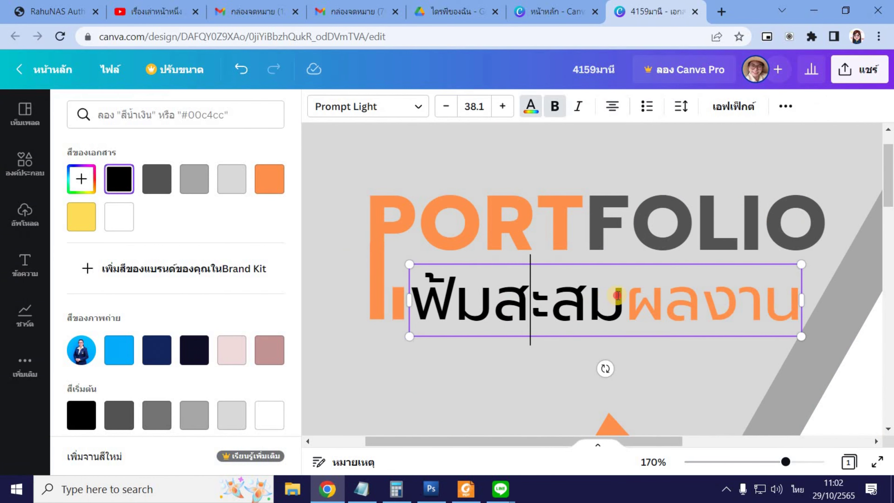
{"action": "left_click_drag", "start_coordinate": [623, 298], "coordinate": [408, 298]}
{"action": "left_click", "coordinate": [157, 178]}
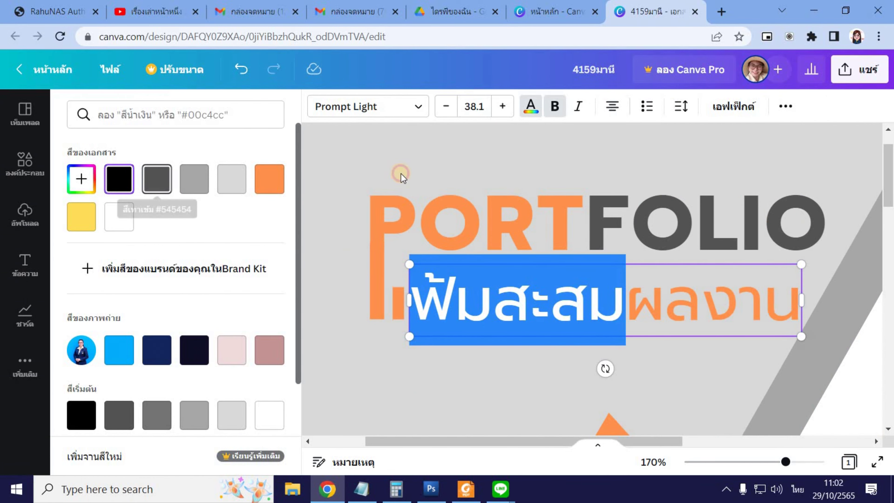
Examine the whole cover page with the finished heading and subtitle.
{"action": "left_click", "coordinate": [889, 394]}
{"action": "scroll", "coordinate": [889, 394], "scroll_direction": "down", "scroll_amount": 5}
{"action": "left_click_drag", "start_coordinate": [786, 461], "coordinate": [716, 462]}
{"action": "left_click", "coordinate": [730, 461]}
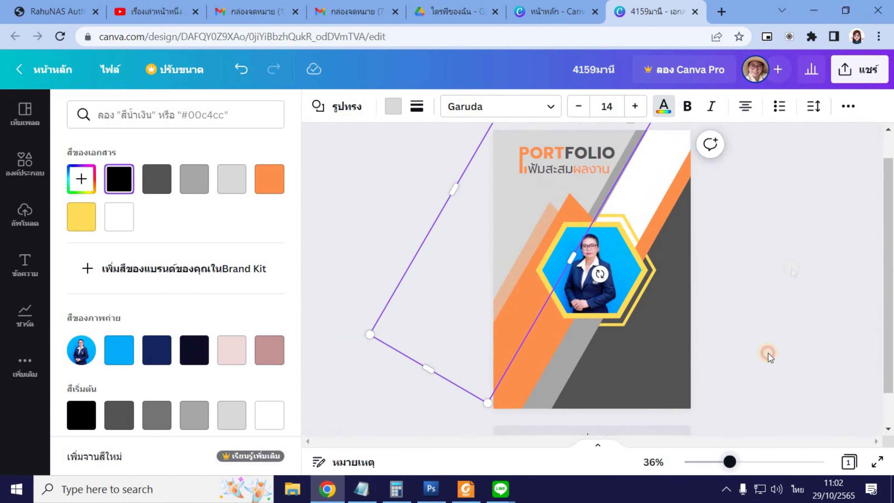
{"action": "left_click", "coordinate": [789, 311]}
{"action": "scroll", "coordinate": [789, 321], "scroll_direction": "up", "scroll_amount": 1}
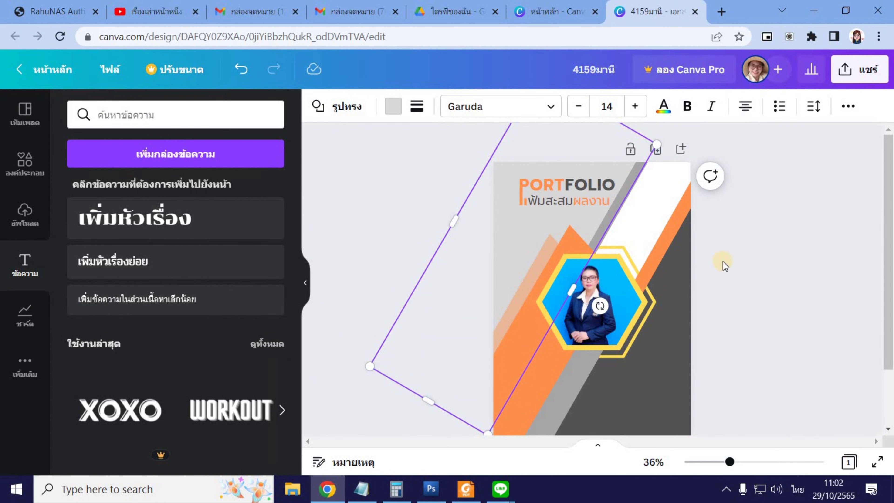
Duplicate the long orange bar, align the copy over the original, shorten it to the lower end and colour it dark grey.
{"action": "left_click", "coordinate": [780, 470]}
{"action": "scroll", "coordinate": [549, 295], "scroll_direction": "up", "scroll_amount": 10}
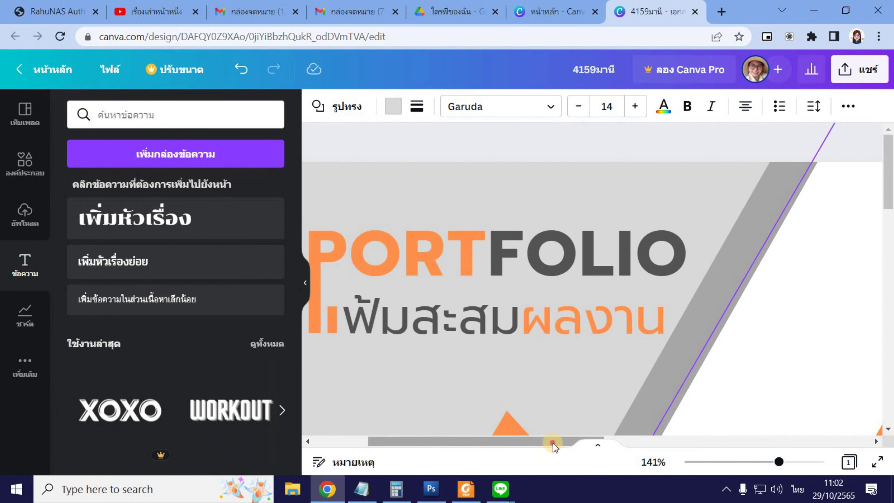
{"action": "left_click_drag", "start_coordinate": [555, 445], "coordinate": [518, 444]}
{"action": "key", "text": "ctrl+z"}
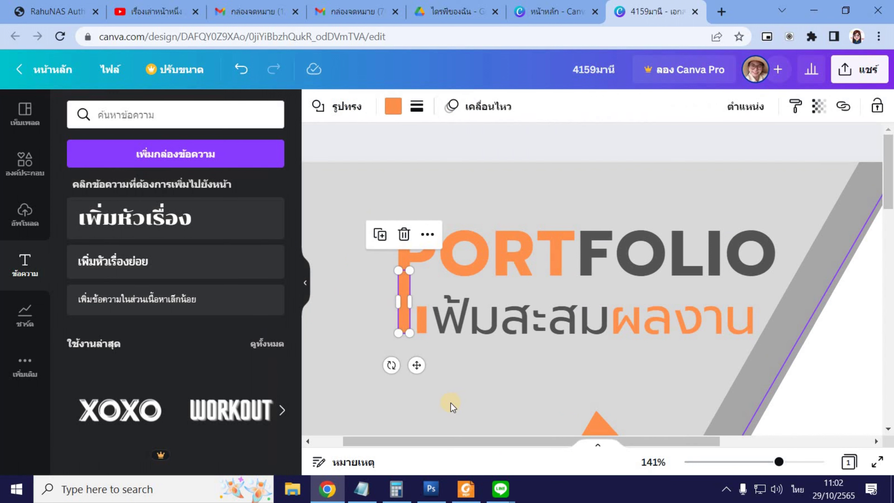
{"action": "left_click", "coordinate": [416, 326]}
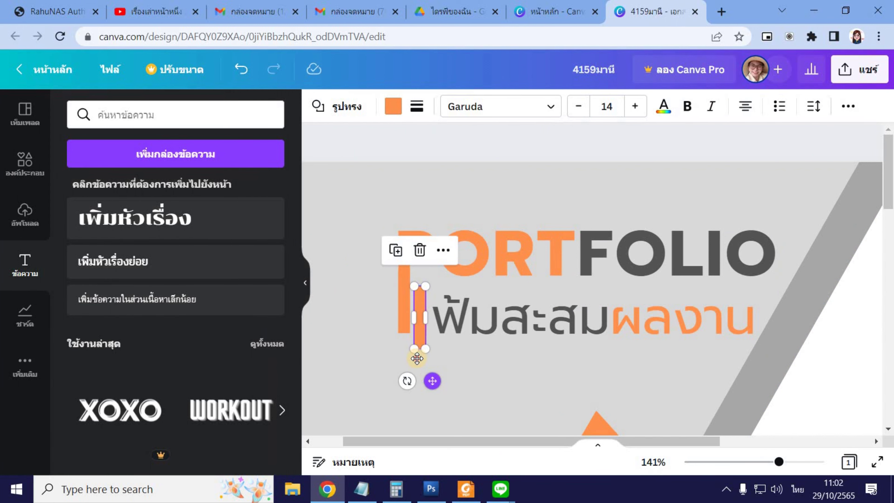
{"action": "left_click_drag", "start_coordinate": [431, 379], "coordinate": [417, 366]}
{"action": "left_click_drag", "start_coordinate": [400, 271], "coordinate": [406, 307]}
{"action": "left_click", "coordinate": [194, 178]}
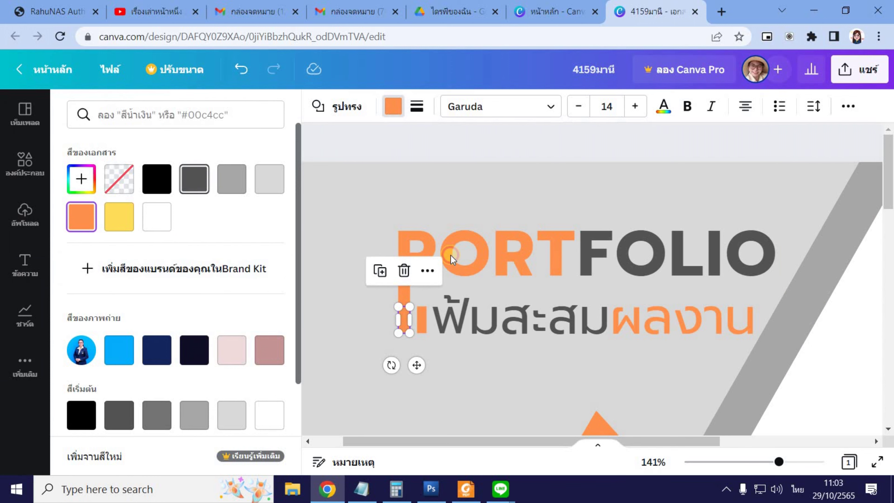
Colour the short bar pieces in front of the subtitle dark grey from the document colours.
{"action": "key", "text": "Tab"}
{"action": "left_click", "coordinate": [194, 179]}
{"action": "left_click", "coordinate": [608, 393]}
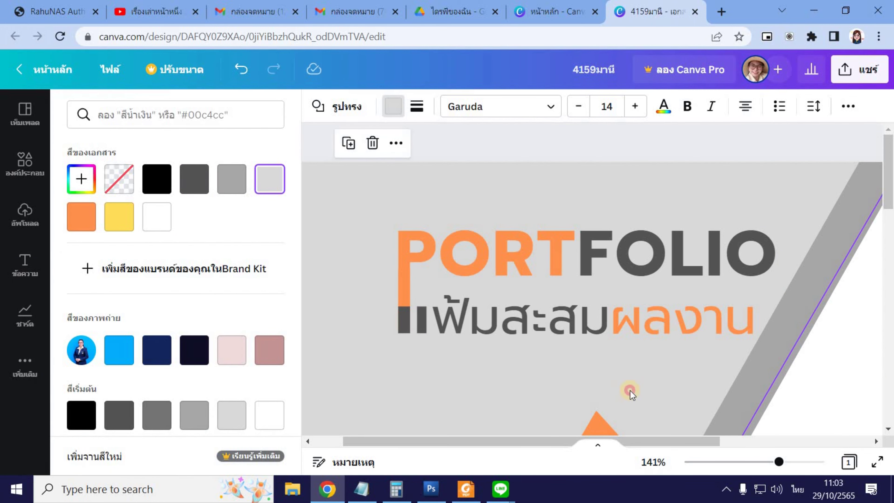
{"action": "scroll", "coordinate": [606, 405], "scroll_direction": "down", "scroll_amount": 5}
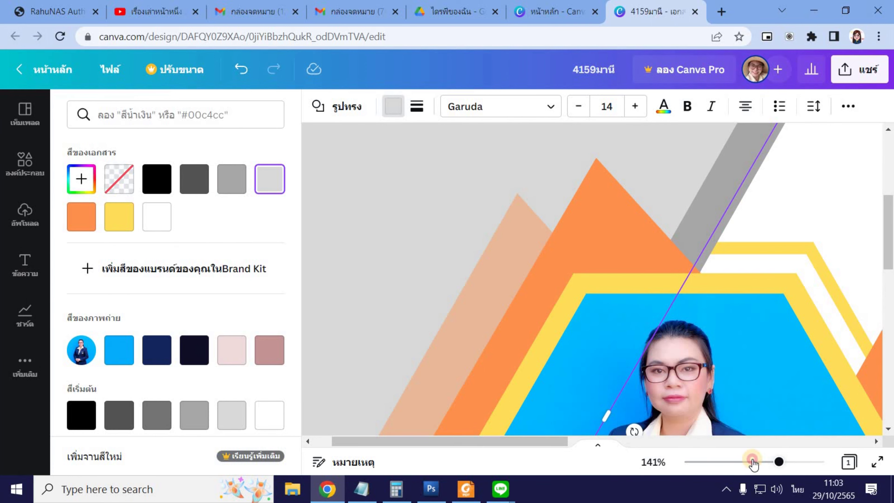
{"action": "left_click_drag", "start_coordinate": [753, 465], "coordinate": [738, 462]}
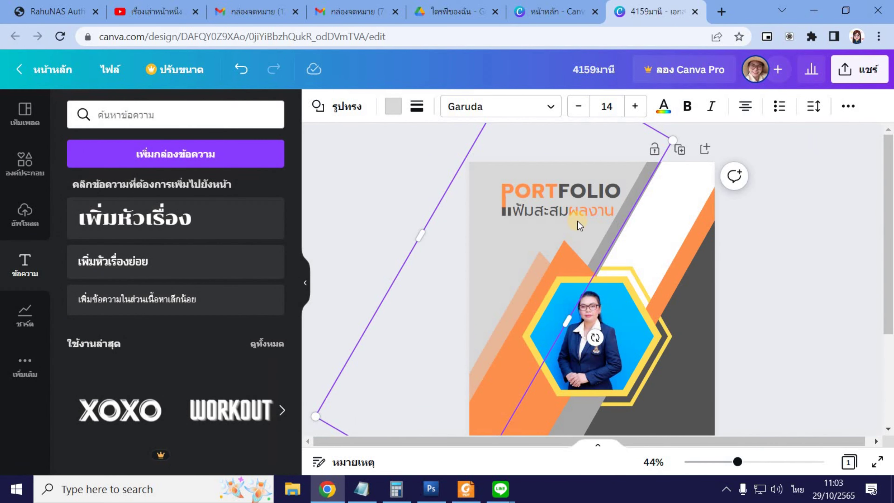
{"action": "left_click", "coordinate": [797, 271]}
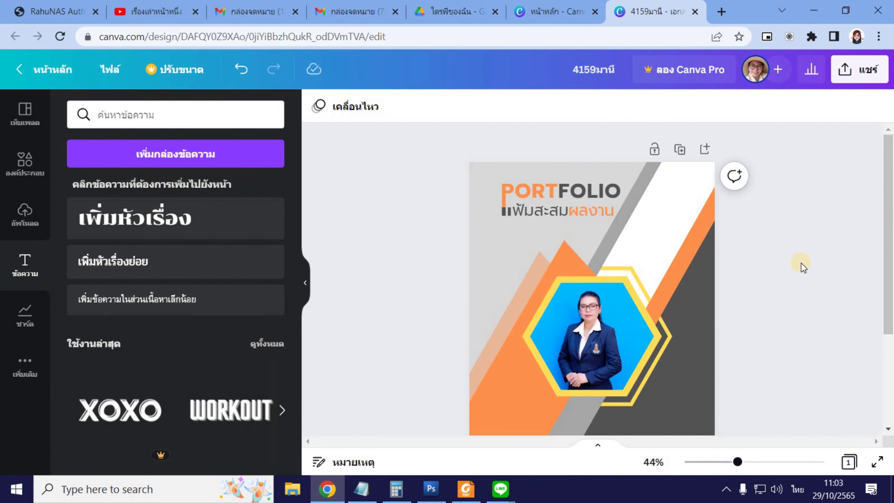
Place a copy of the Thai subtitle on the dark grey area below the hexagon portrait.
{"action": "scroll", "coordinate": [760, 305], "scroll_direction": "down", "scroll_amount": 3}
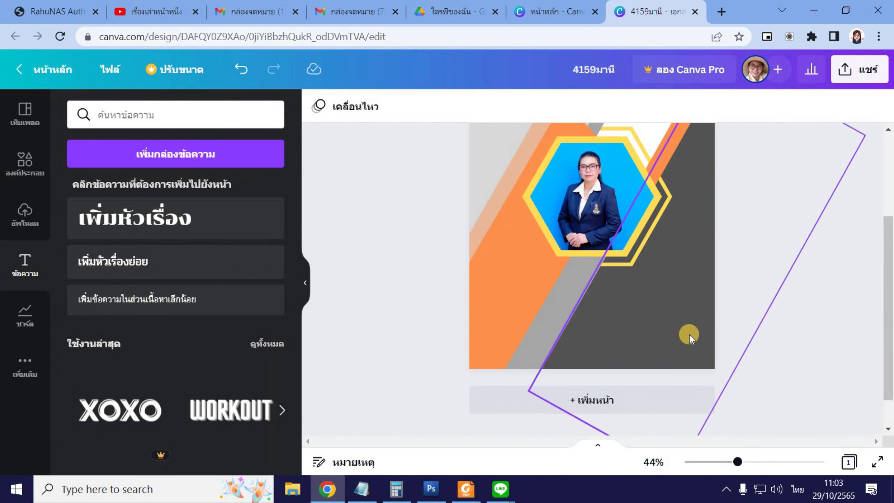
{"action": "scroll", "coordinate": [689, 335], "scroll_direction": "up", "scroll_amount": 3}
{"action": "scroll", "coordinate": [695, 386], "scroll_direction": "down", "scroll_amount": 2}
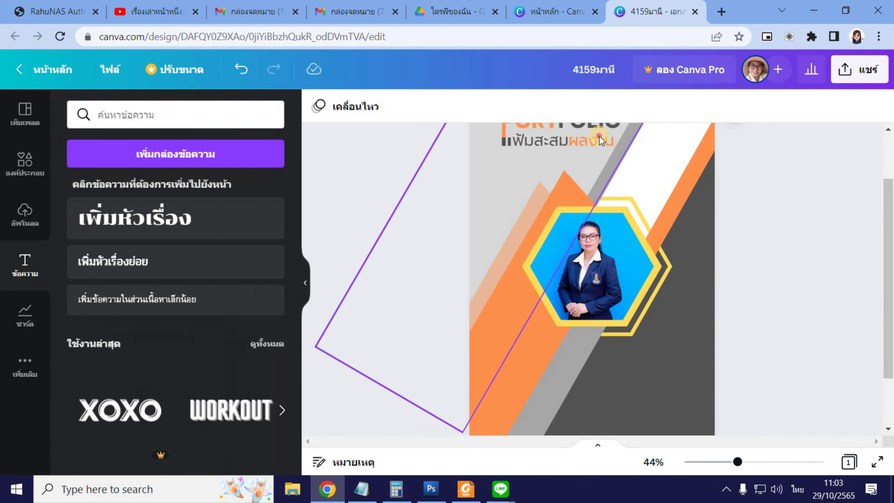
{"action": "left_click", "coordinate": [563, 141]}
{"action": "left_click_drag", "start_coordinate": [578, 136], "coordinate": [655, 355]}
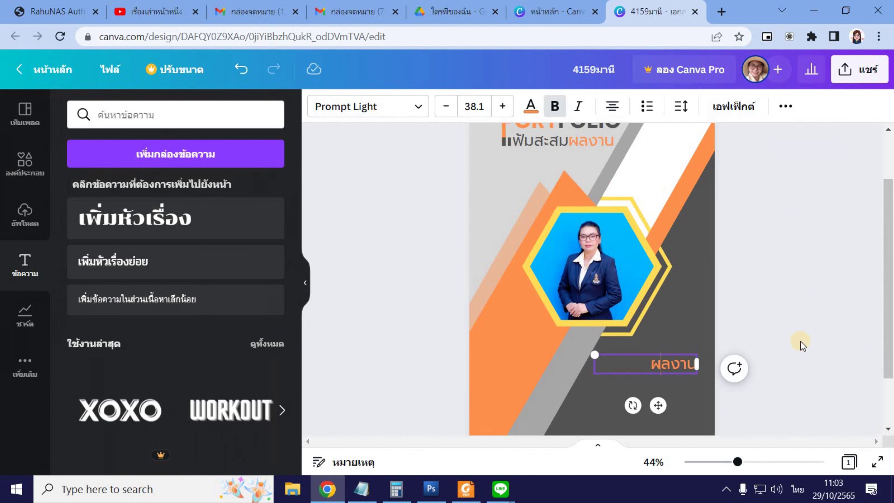
Colour the copied subtitle white from the document colours.
{"action": "left_click", "coordinate": [693, 367]}
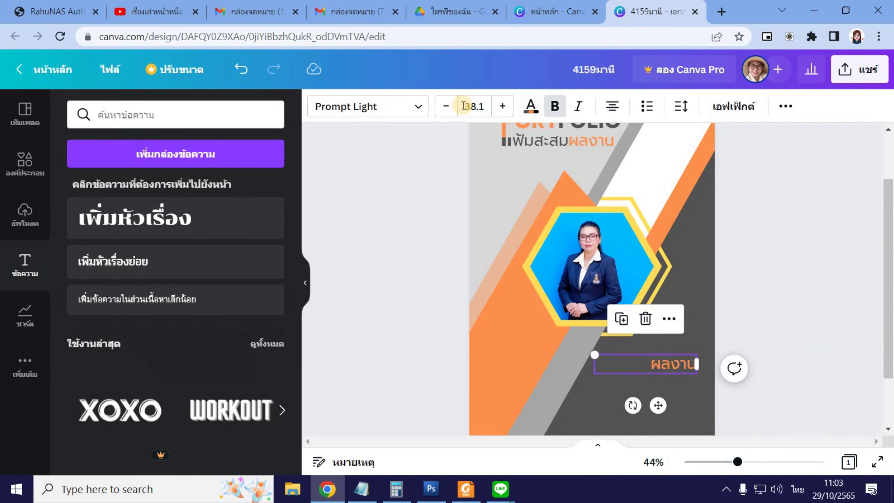
{"action": "left_click", "coordinate": [531, 106]}
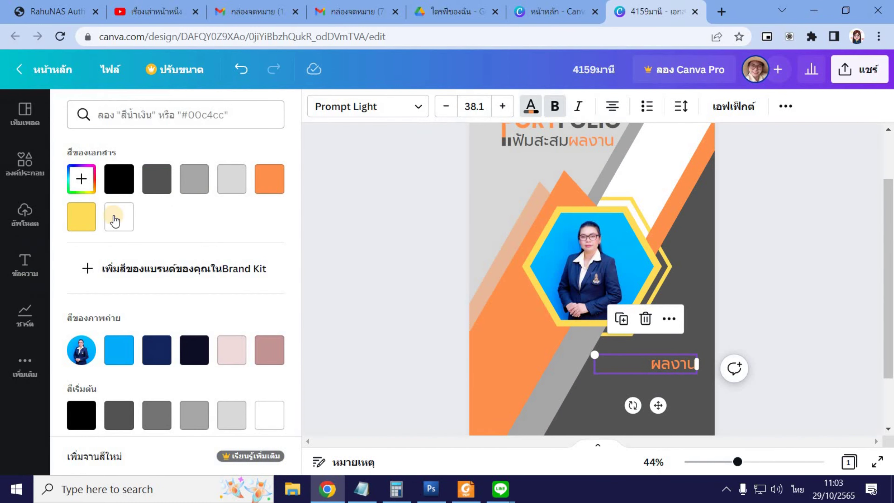
{"action": "left_click_drag", "start_coordinate": [739, 463], "coordinate": [759, 462]}
{"action": "scroll", "coordinate": [706, 252], "scroll_direction": "down", "scroll_amount": 5}
{"action": "scroll", "coordinate": [672, 243], "scroll_direction": "up", "scroll_amount": 2}
Replace the copied subtitle's text with the person's title and full name, widening its box so the name fits on one line.
{"action": "double_click", "coordinate": [671, 234]}
{"action": "triple_click", "coordinate": [708, 223]}
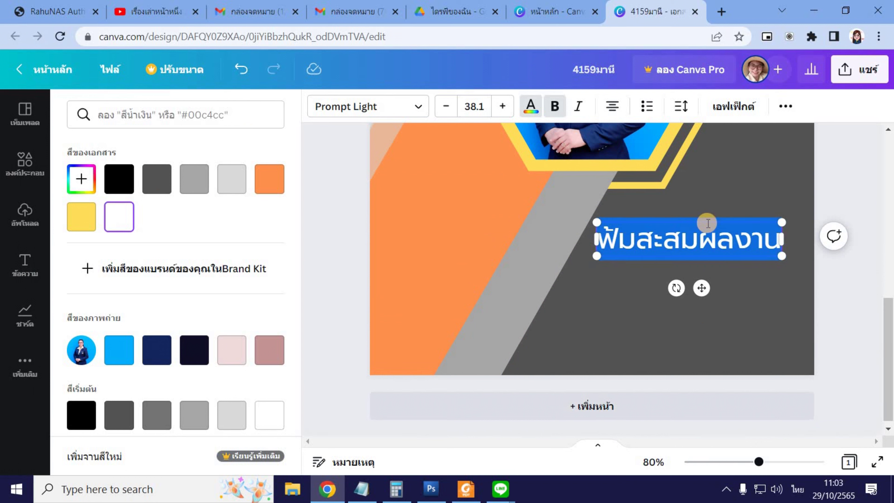
{"action": "type", "text": "นง"}
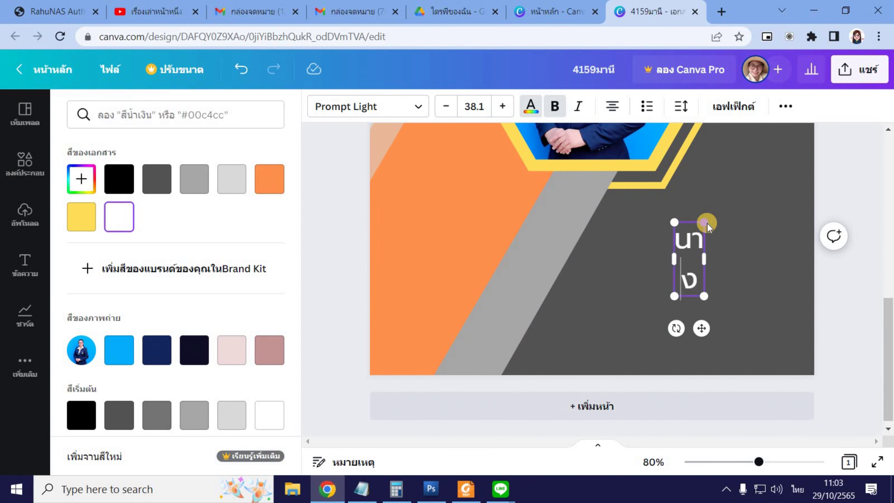
{"action": "left_click_drag", "start_coordinate": [671, 239], "coordinate": [536, 250]}
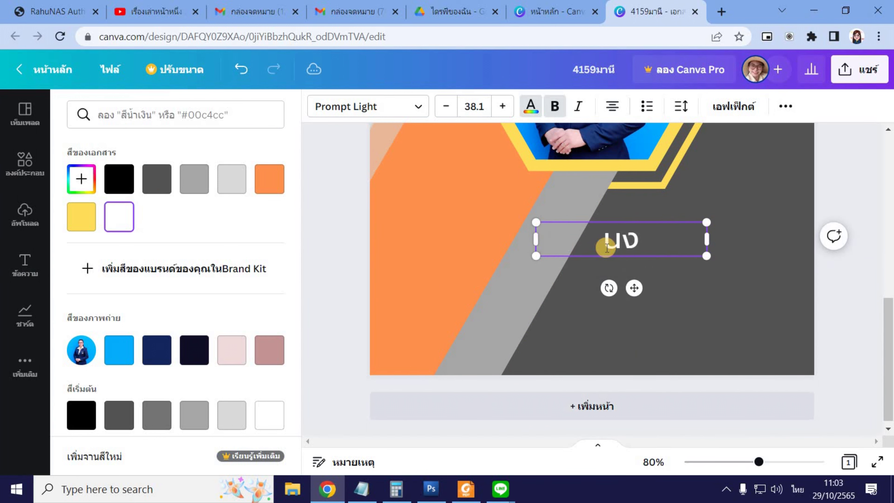
{"action": "type", "text": "นาง"}
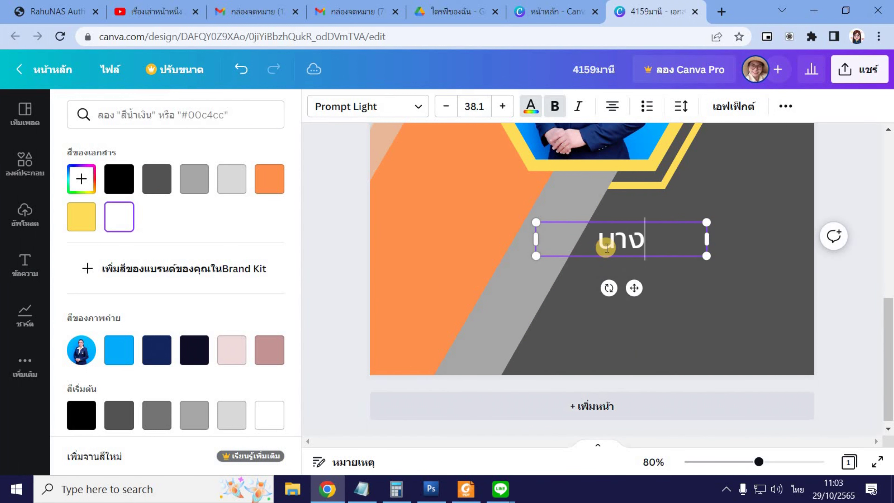
{"action": "type", "text": "สาวมานี มีนา"}
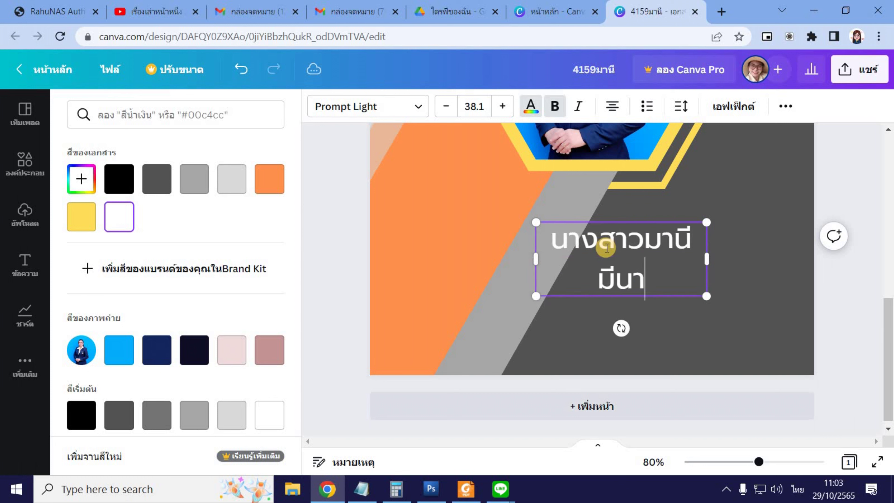
{"action": "left_click_drag", "start_coordinate": [710, 256], "coordinate": [762, 248]}
{"action": "left_click_drag", "start_coordinate": [688, 240], "coordinate": [701, 273]}
Duplicate the name line directly beneath it and replace the copy's text with "โรงเรียนนวมินทราชูทิศ มัชฌิม".
{"action": "key", "text": "ctrl+d"}
{"action": "triple_click", "coordinate": [700, 274]}
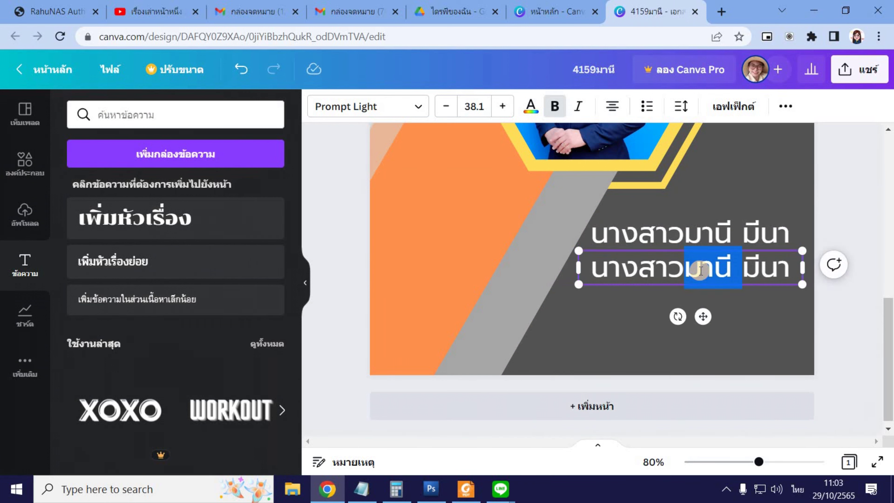
{"action": "type", "text": "โรงเรียนนว"}
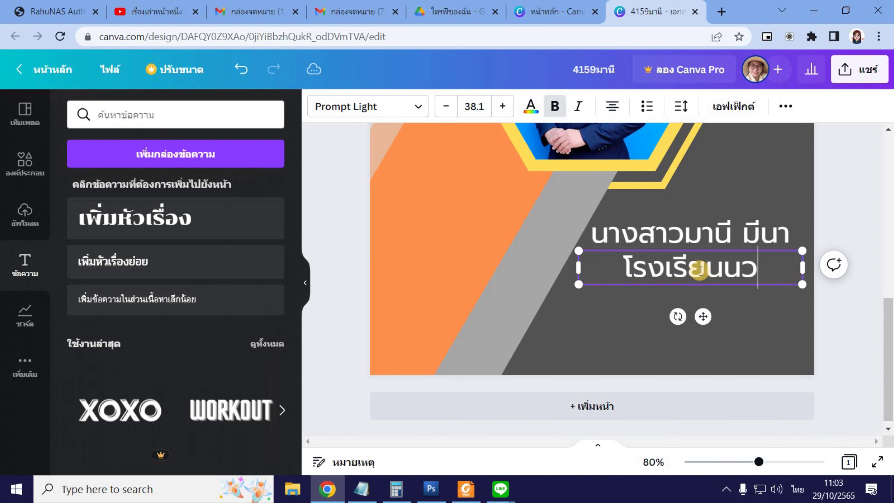
{"action": "type", "text": "มินท"}
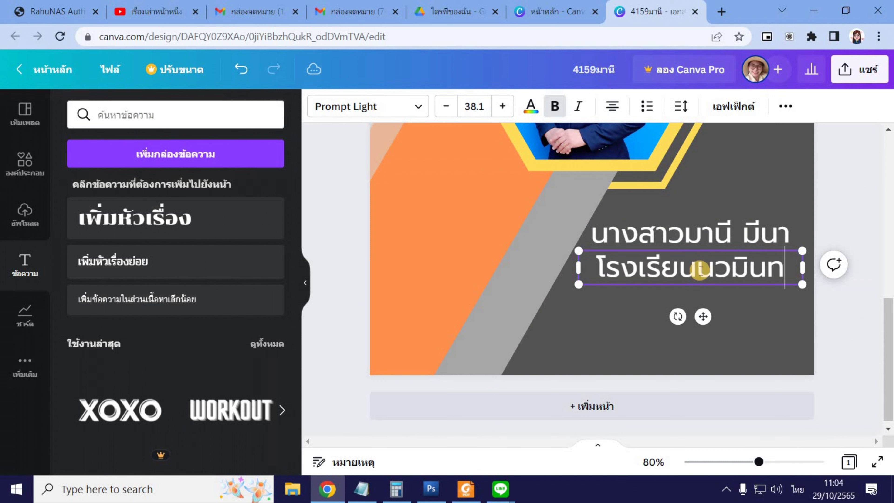
{"action": "type", "text": "ราชู"}
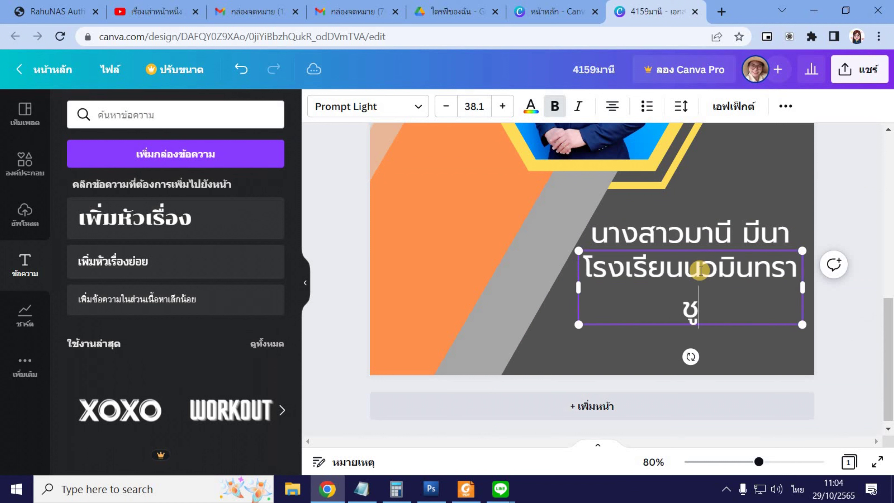
{"action": "type", "text": "ทิศ"}
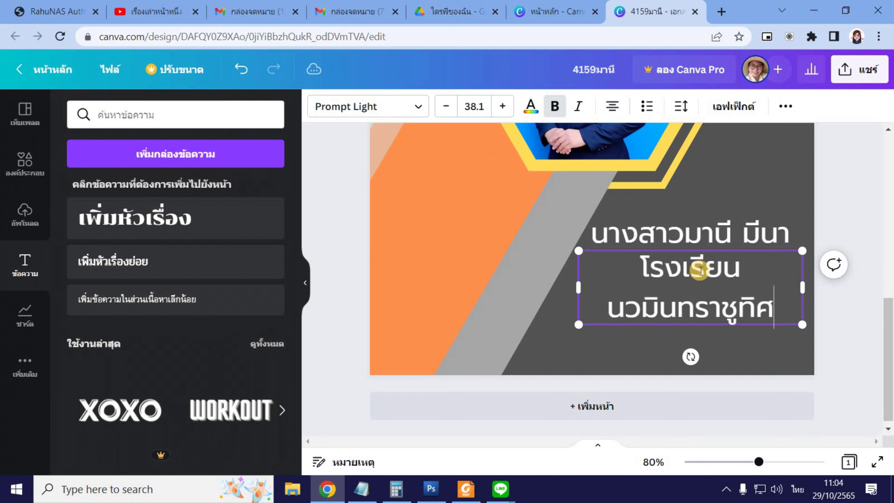
{"action": "type", "text": " มัชฌิม"}
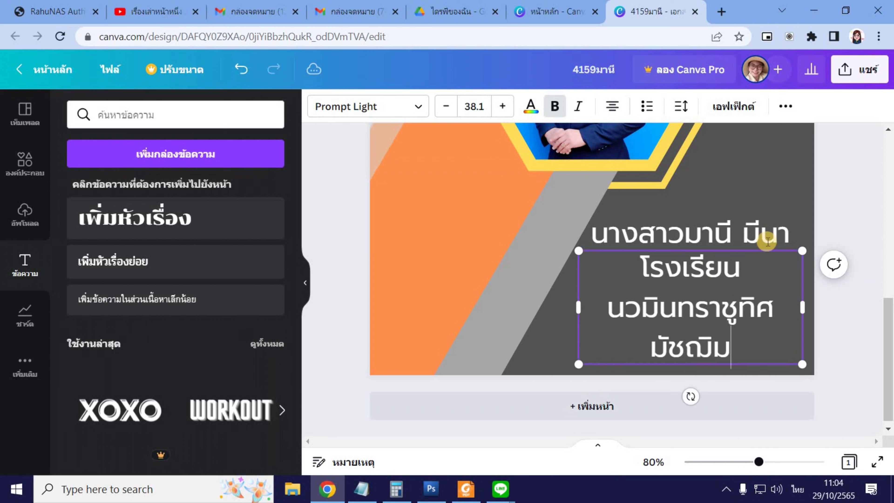
Set the school line's font size to 21.1 so it fits on one line under the name.
{"action": "left_click_drag", "start_coordinate": [740, 352], "coordinate": [597, 252]}
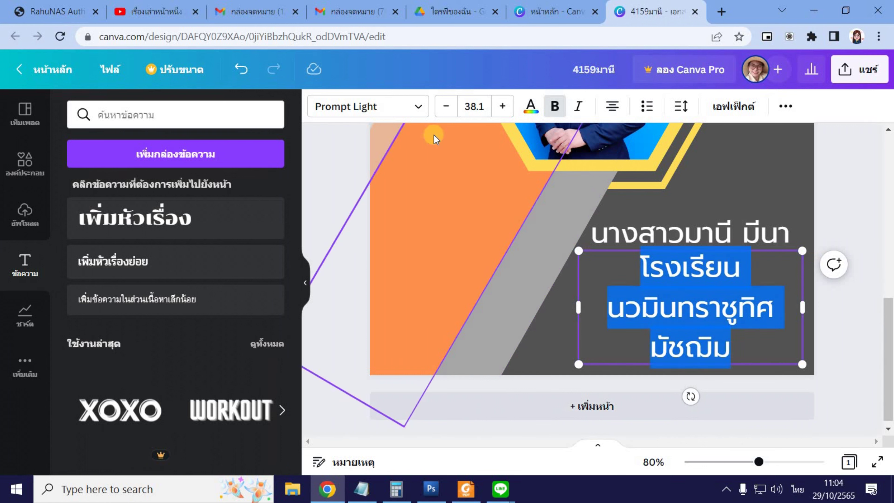
{"action": "left_click", "coordinate": [453, 108]}
{"action": "left_click", "coordinate": [453, 108]}
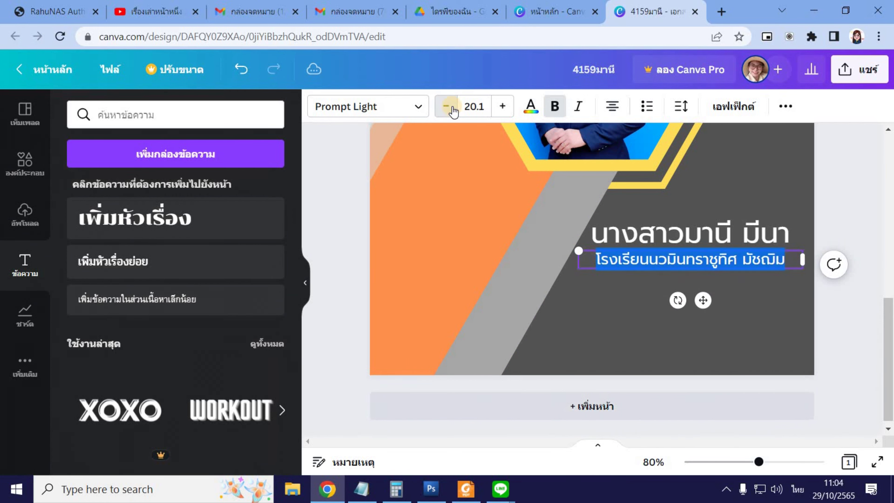
{"action": "left_click", "coordinate": [504, 106]}
{"action": "left_click", "coordinate": [661, 264]}
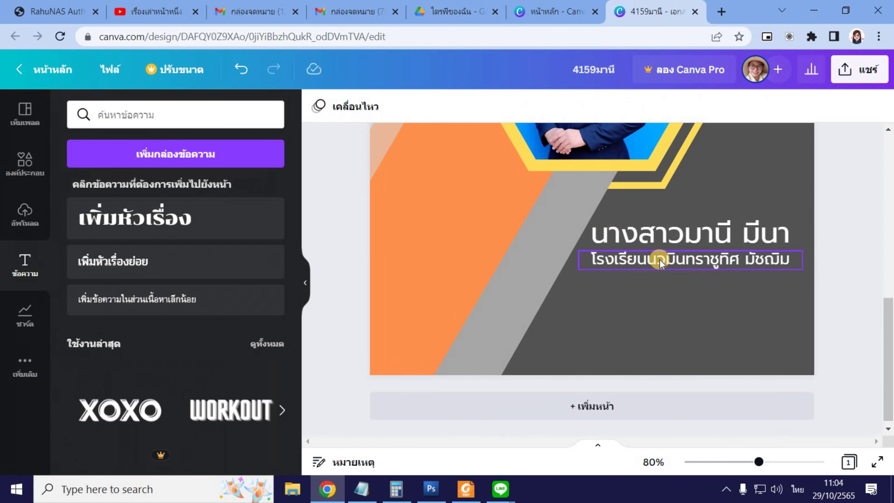
Duplicate the school line beneath it and replace the copy's text with "สำนักงานเขตพื้นที่การศึกษามัธยมศึกษานครสวรรค์".
{"action": "left_click", "coordinate": [776, 256]}
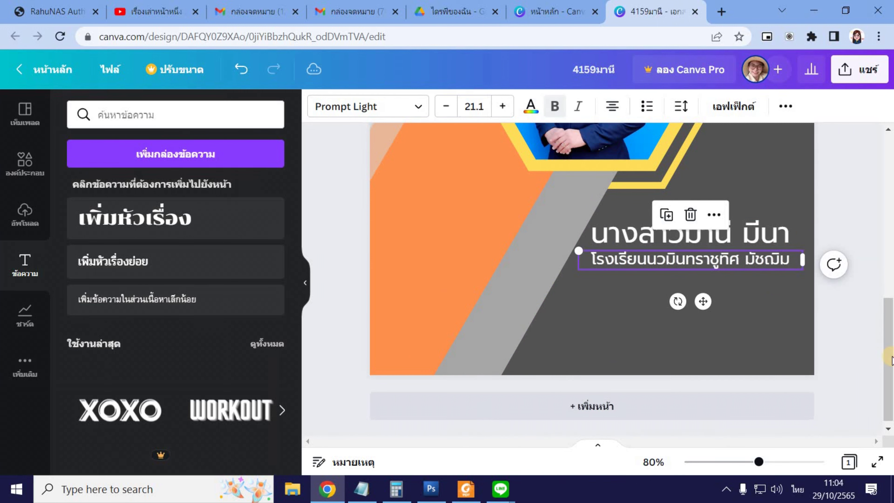
{"action": "key", "text": "ctrl+d"}
{"action": "left_click_drag", "start_coordinate": [749, 270], "coordinate": [748, 289]}
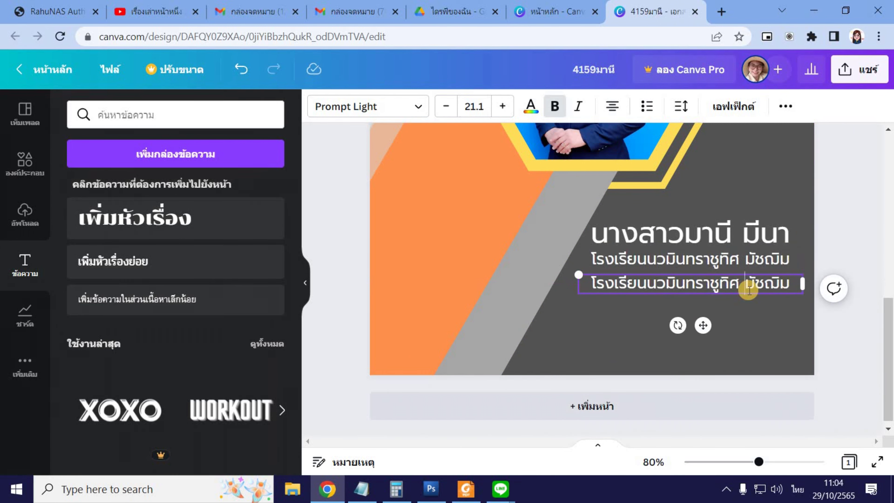
{"action": "double_click", "coordinate": [749, 289]}
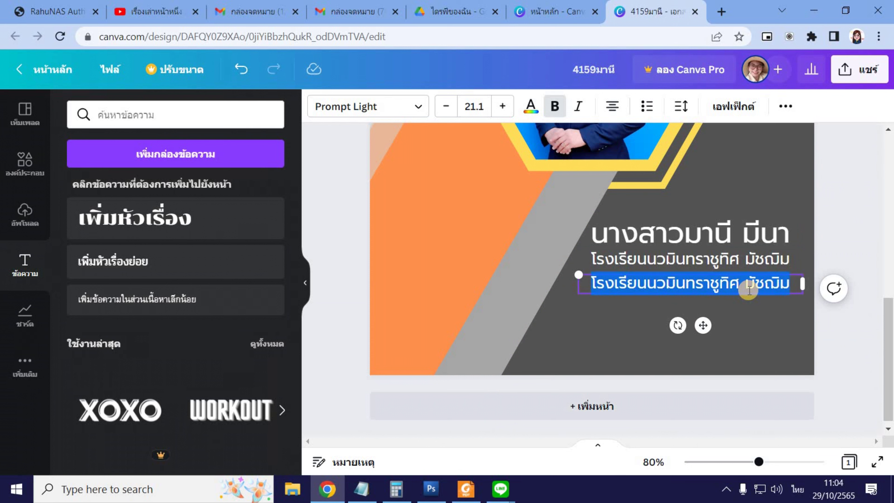
{"action": "type", "text": "สำนักง"}
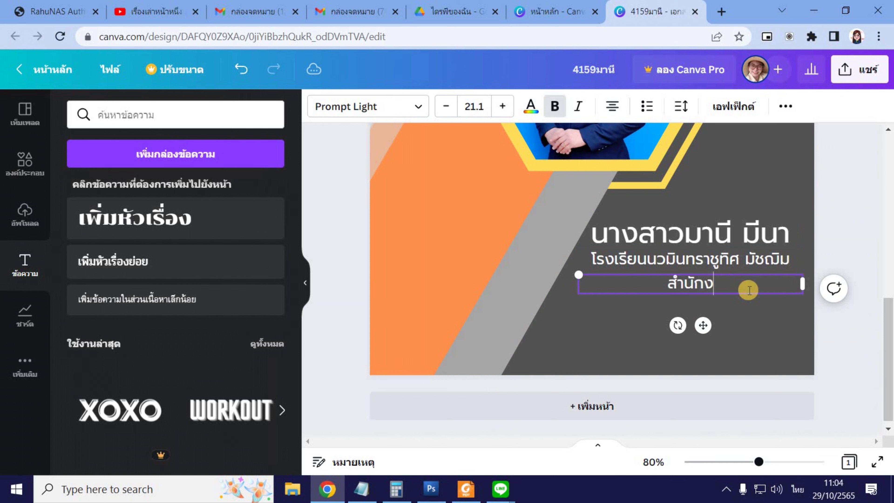
{"action": "type", "text": "านเขตพื้นที่การศึกษา"}
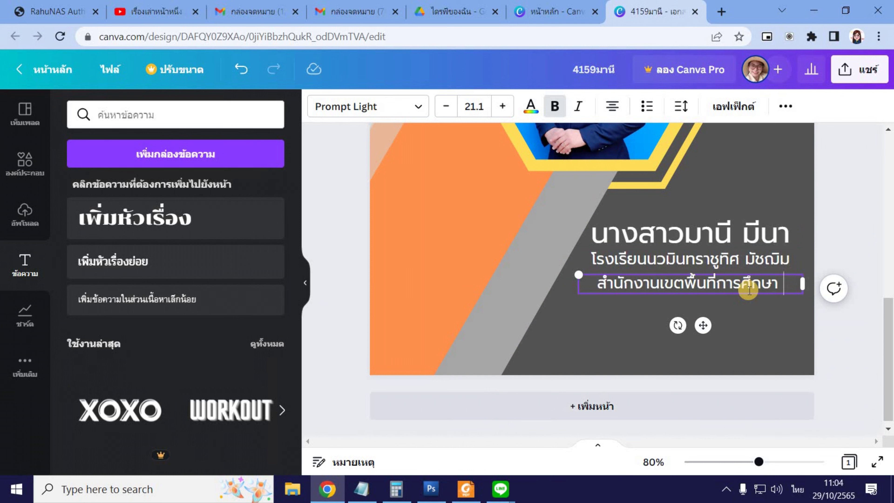
{"action": "type", "text": "มัธยมศึกษ"}
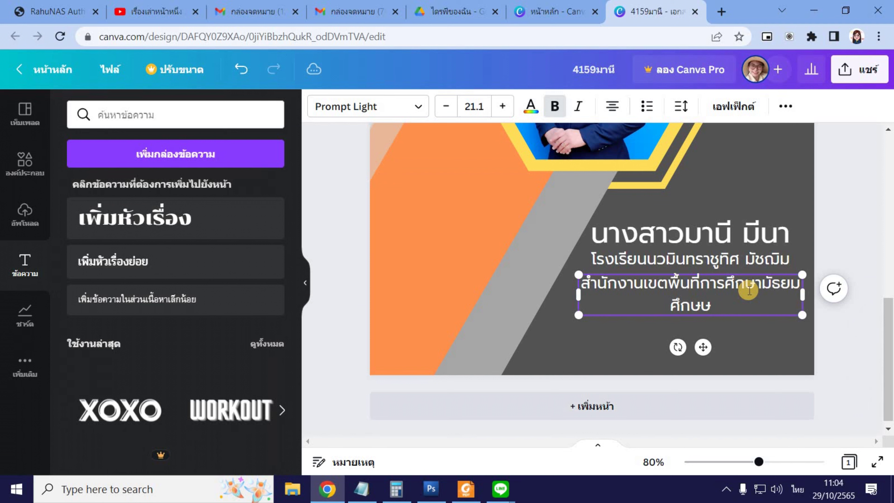
{"action": "type", "text": "านค"}
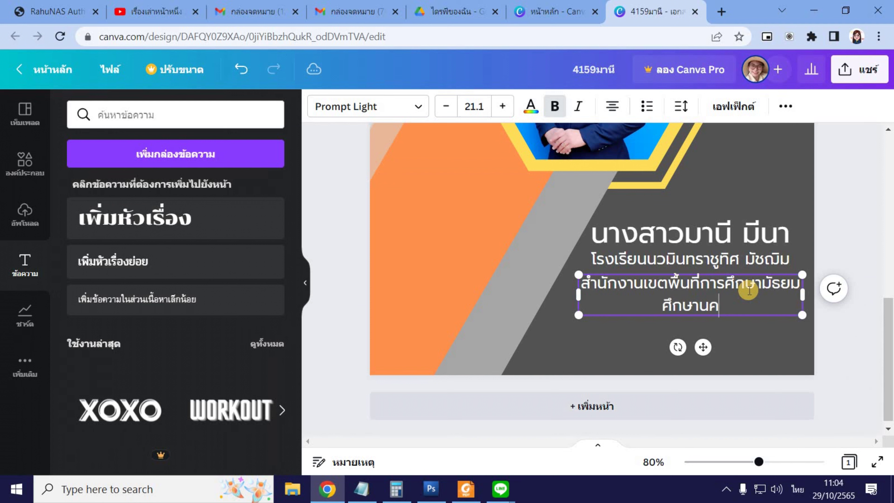
{"action": "type", "text": "รสวรรค"}
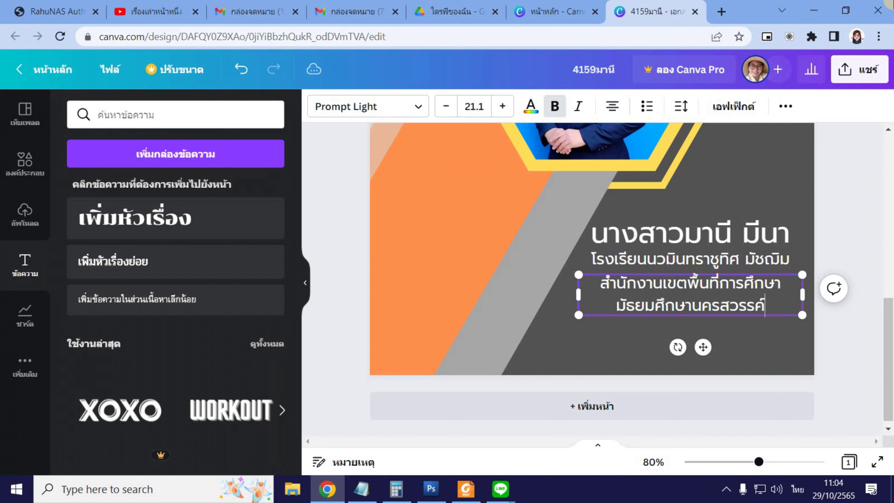
{"action": "type", "text": "์"}
Set the education office line's font size to 12.1 so it fits on one line.
{"action": "triple_click", "coordinate": [628, 289]}
{"action": "left_click", "coordinate": [440, 108]}
{"action": "left_click", "coordinate": [440, 107]}
{"action": "left_click", "coordinate": [441, 107]}
{"action": "left_click", "coordinate": [441, 107]}
{"action": "left_click", "coordinate": [441, 107]}
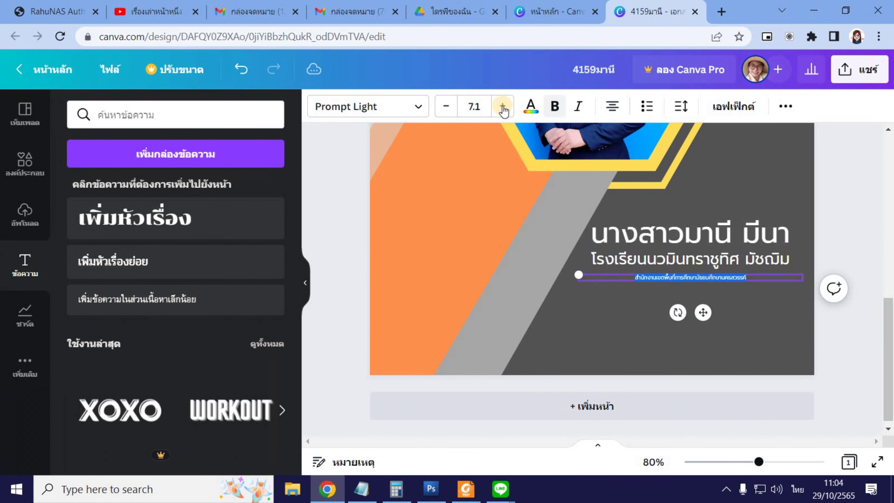
{"action": "left_click", "coordinate": [502, 106]}
{"action": "left_click", "coordinate": [502, 107]}
{"action": "left_click", "coordinate": [503, 107]}
{"action": "left_click", "coordinate": [502, 107]}
{"action": "left_click", "coordinate": [502, 106]}
{"action": "left_click", "coordinate": [503, 107]}
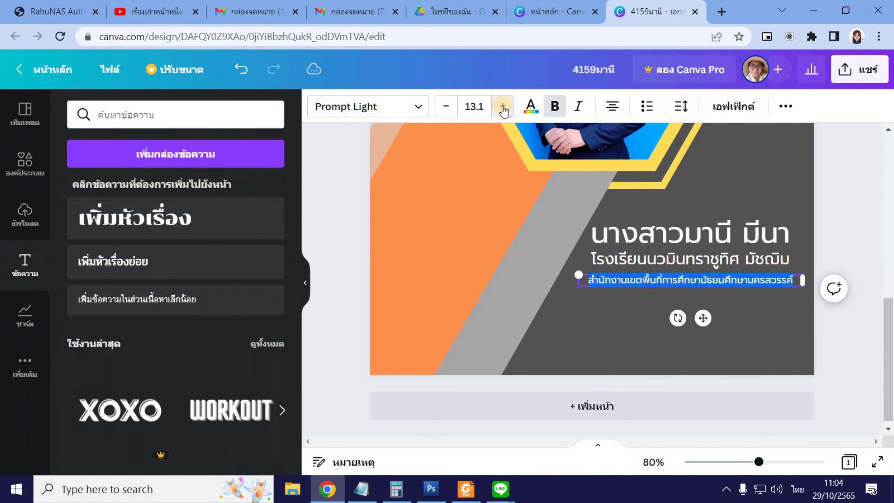
{"action": "left_click", "coordinate": [446, 107]}
Scale up the education office line by its corner to a font size of about 12.7.
{"action": "scroll", "coordinate": [851, 296], "scroll_direction": "up", "scroll_amount": 5}
{"action": "scroll", "coordinate": [859, 291], "scroll_direction": "down", "scroll_amount": 3}
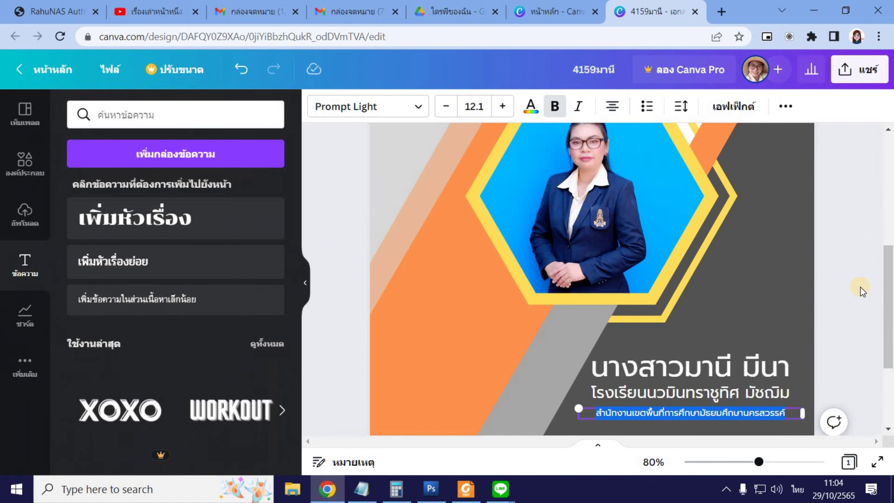
{"action": "left_click", "coordinate": [713, 411]}
{"action": "left_click", "coordinate": [586, 420]}
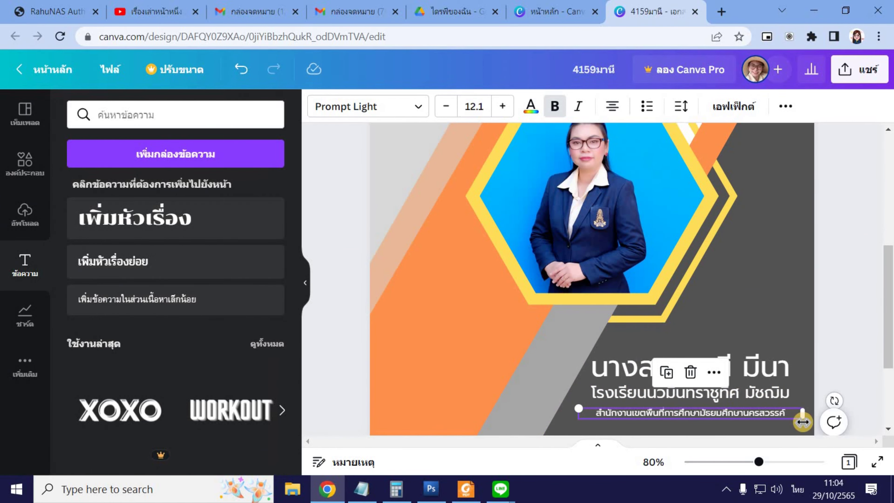
{"action": "left_click_drag", "start_coordinate": [762, 463], "coordinate": [766, 462]}
{"action": "scroll", "coordinate": [764, 360], "scroll_direction": "down", "scroll_amount": 3}
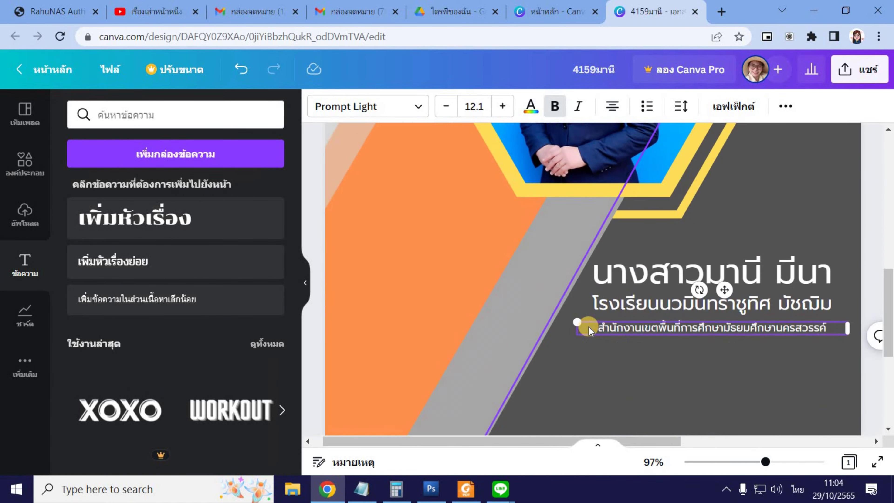
{"action": "mouse_move", "coordinate": [575, 314]}
{"action": "left_mouse_down"}
{"action": "mouse_move", "coordinate": [568, 323]}
{"action": "mouse_move", "coordinate": [578, 323]}
{"action": "left_mouse_up"}
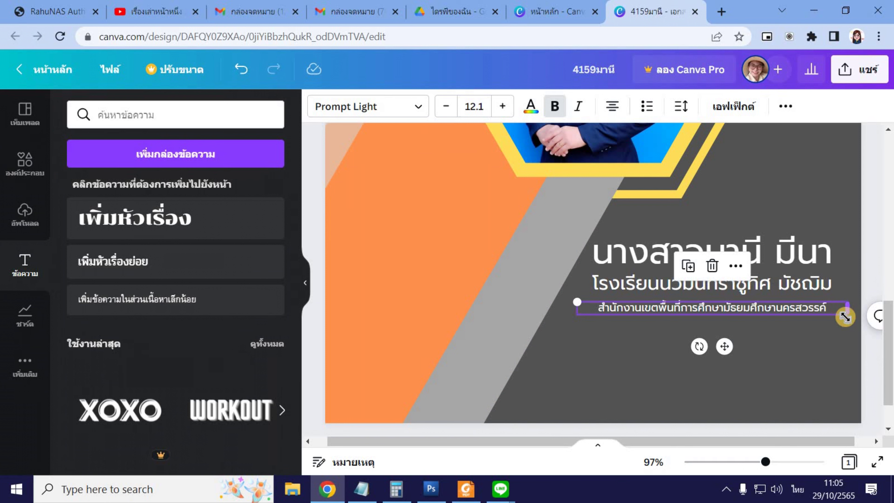
{"action": "left_click_drag", "start_coordinate": [853, 325], "coordinate": [853, 327]}
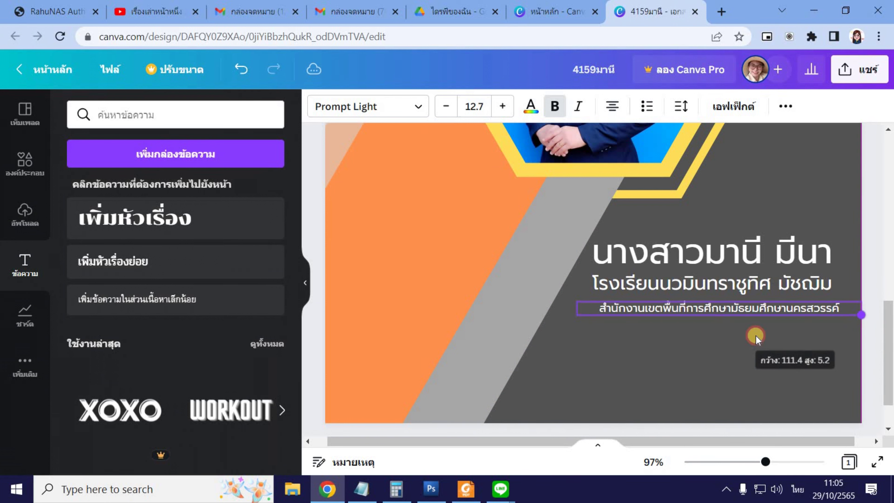